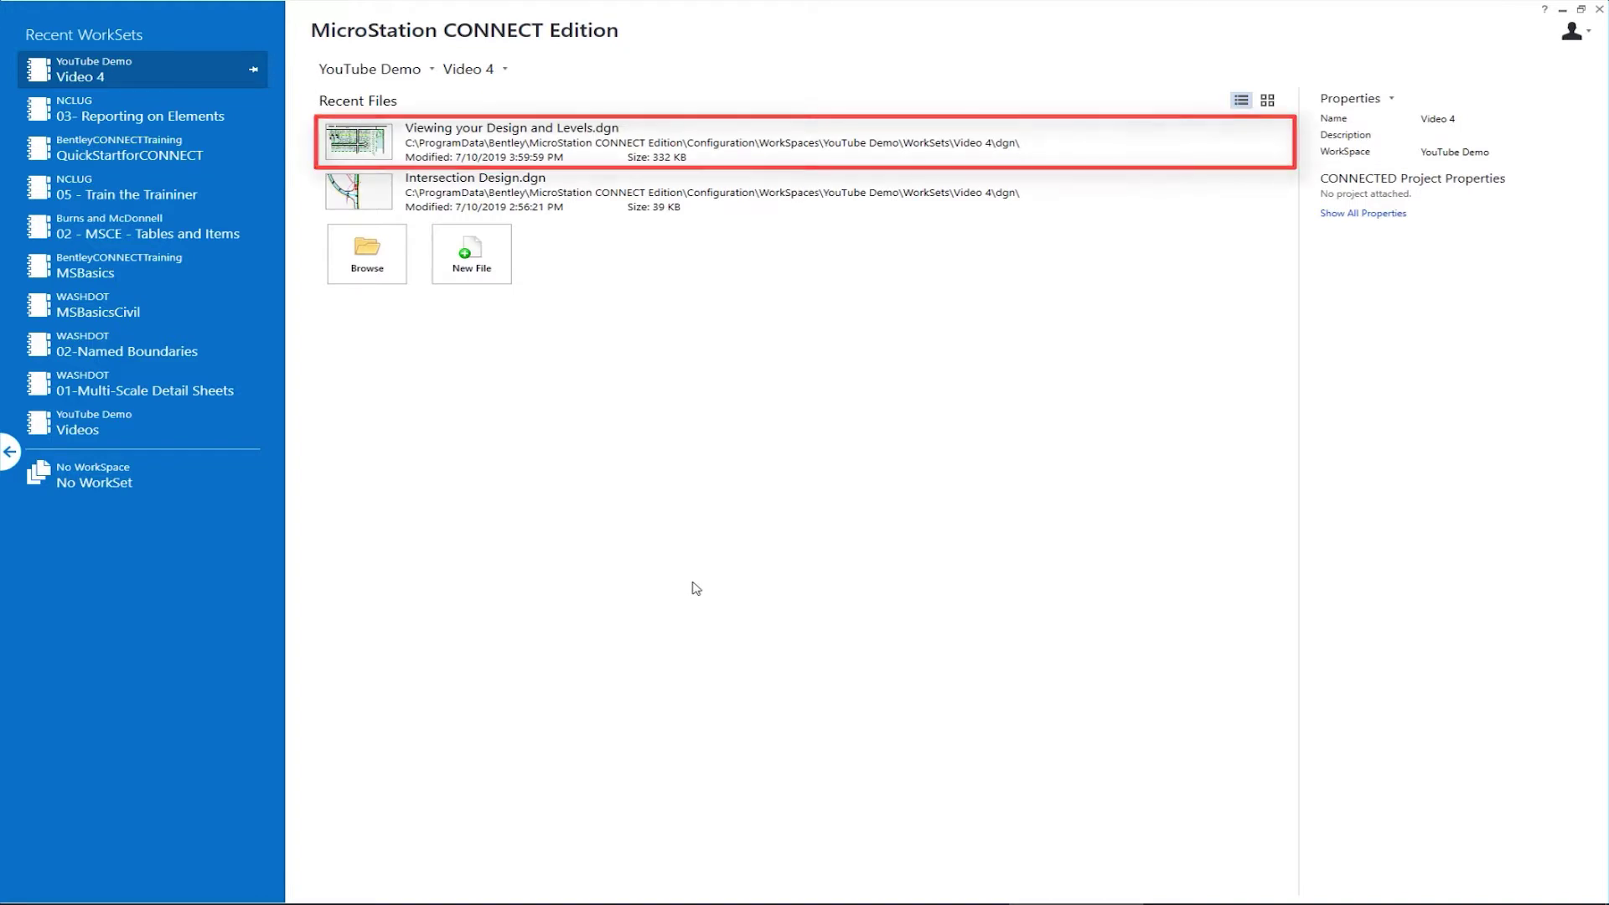
Open Viewing your Design and Levels.dgn from Recent Files, then zoom and pan around the street map
click(471, 149)
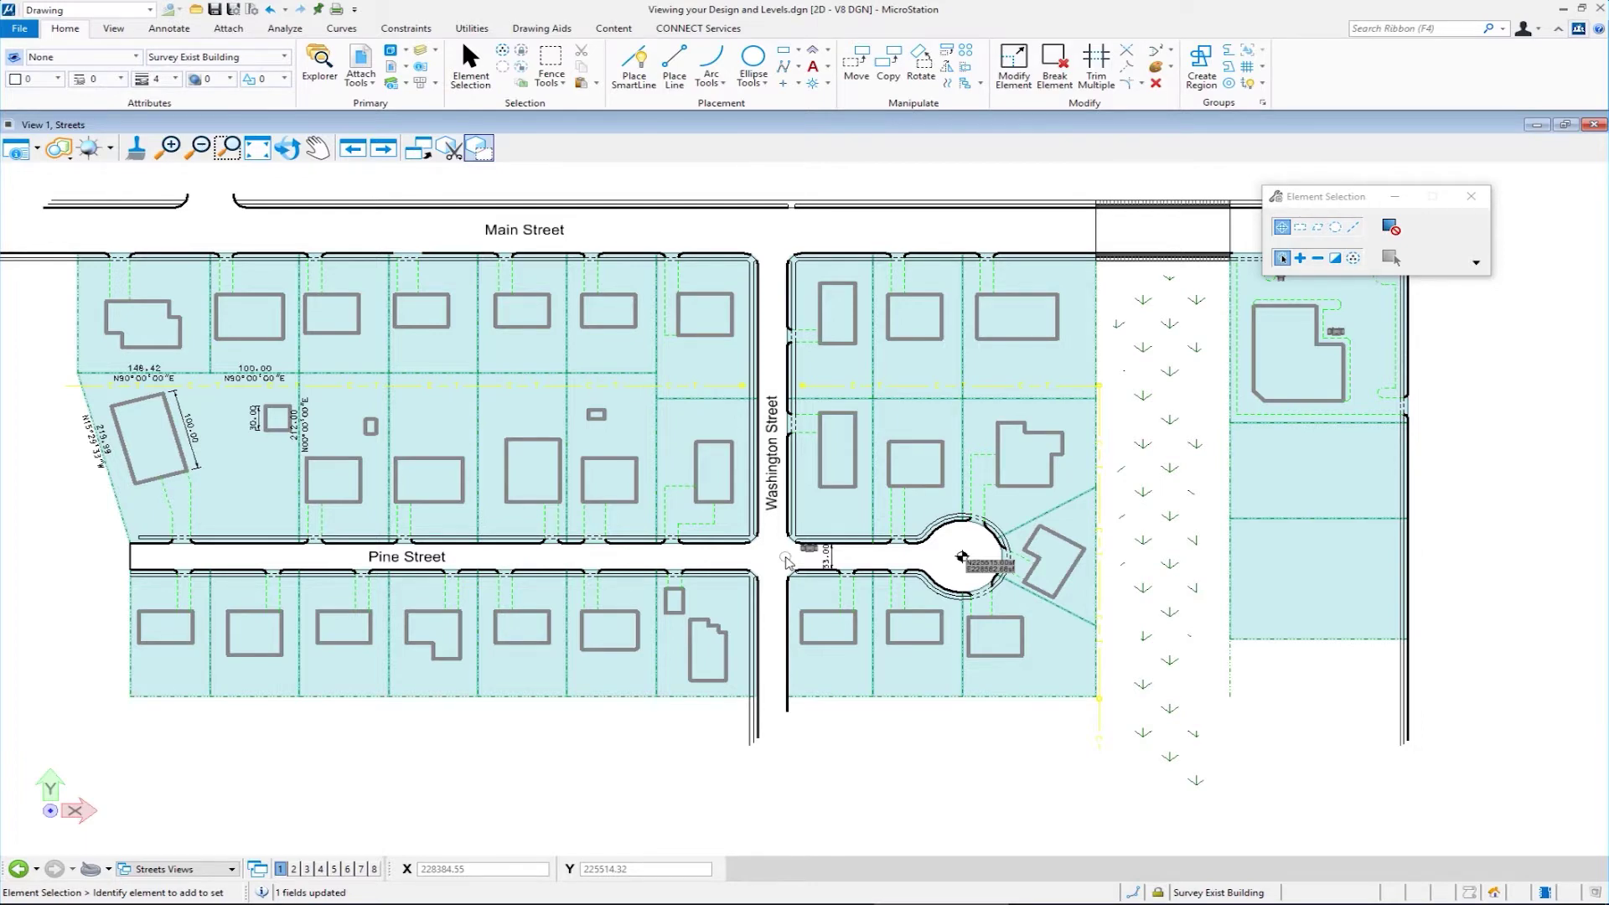
scroll(766, 556, up, 5)
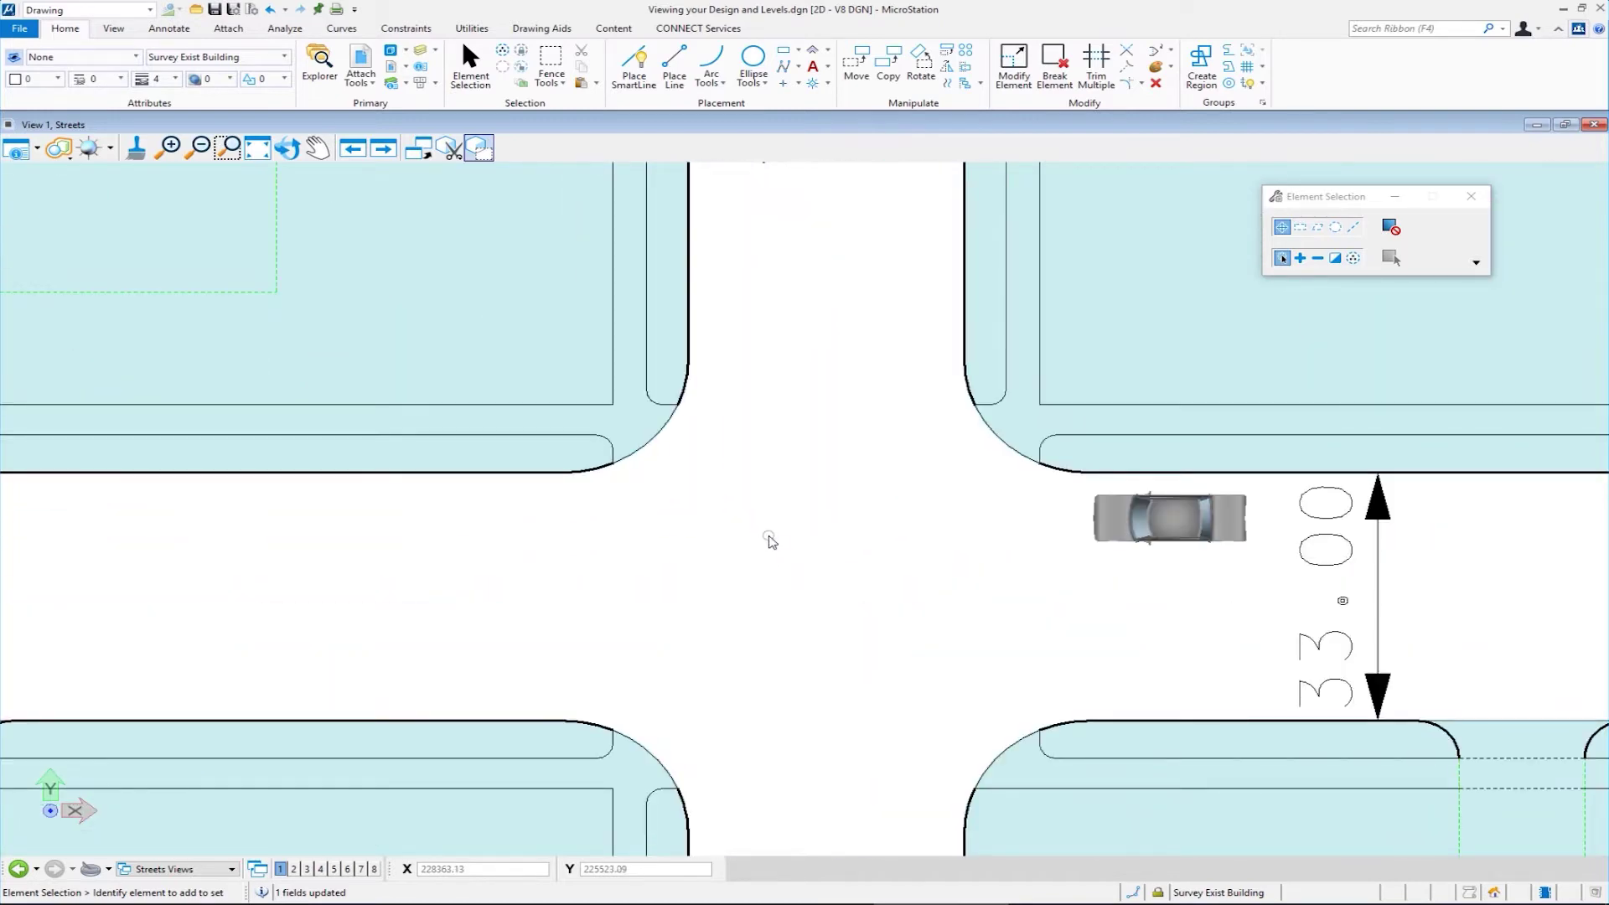
scroll(769, 541, down, 8)
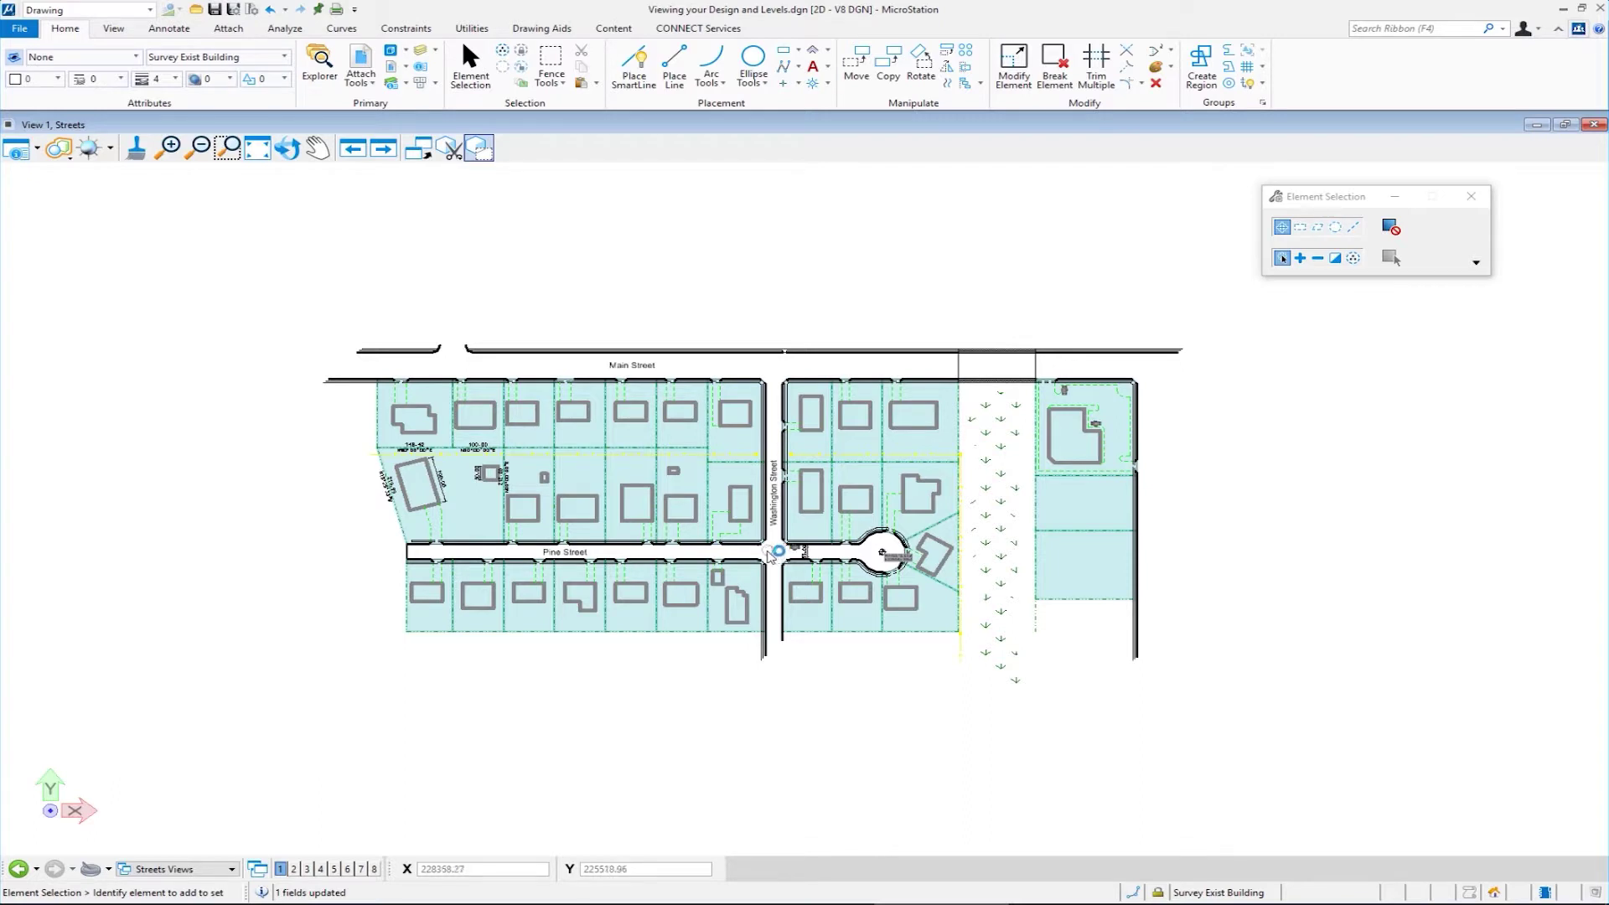
mouse_move(772, 555)
middle_down()
mouse_move(1079, 538)
mouse_move(574, 515)
mouse_move(1196, 521)
middle_up()
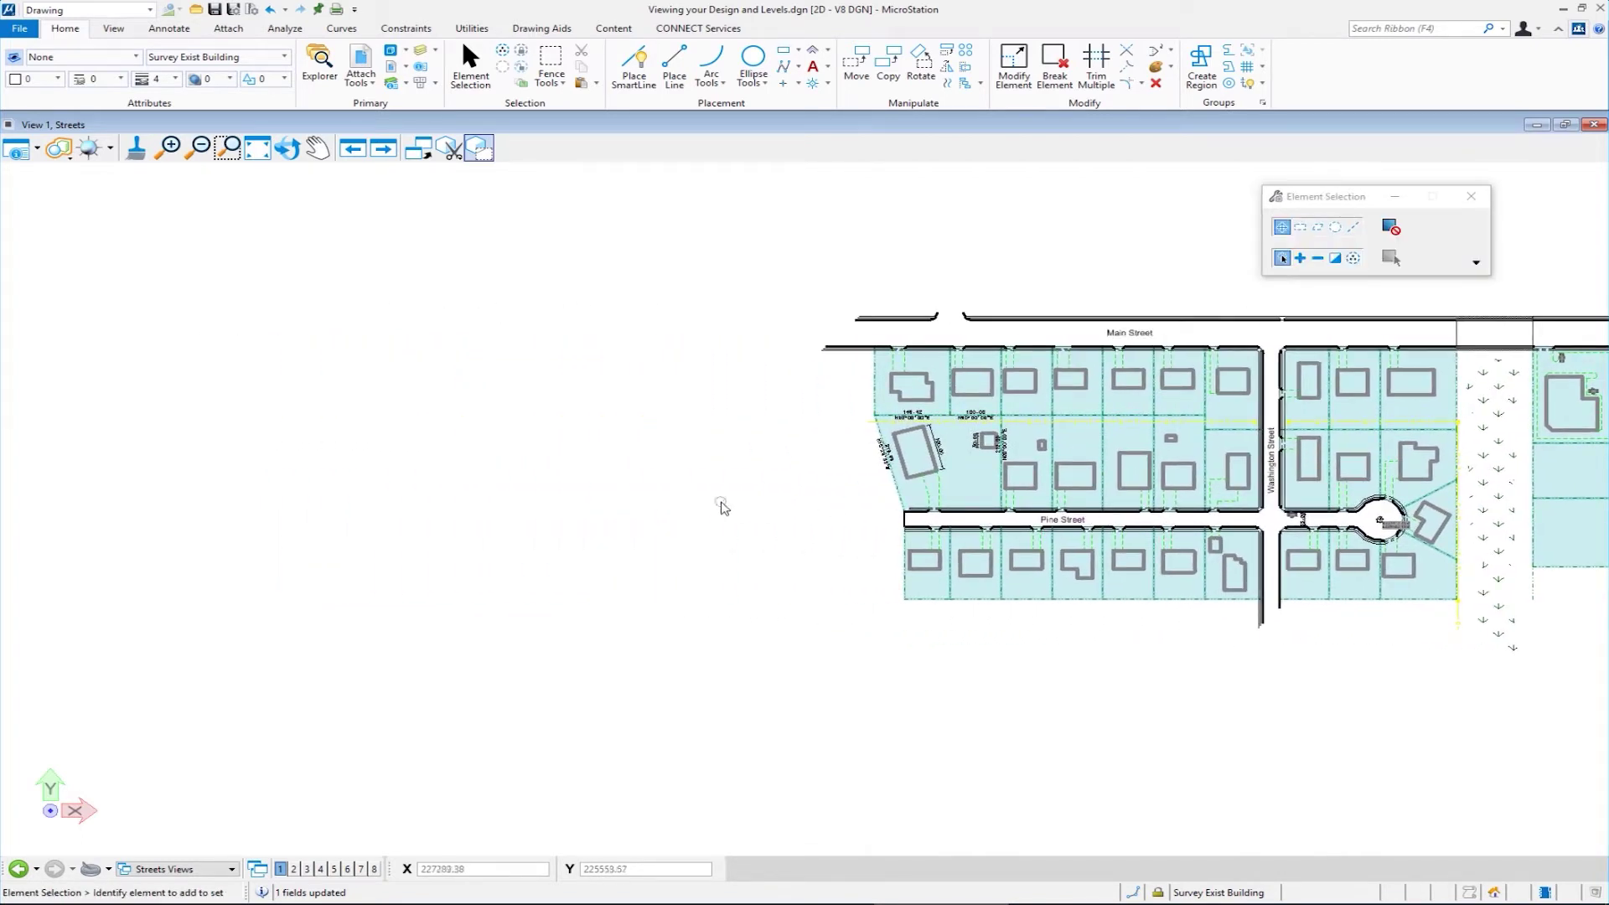
middle_drag(722, 507, 1110, 511)
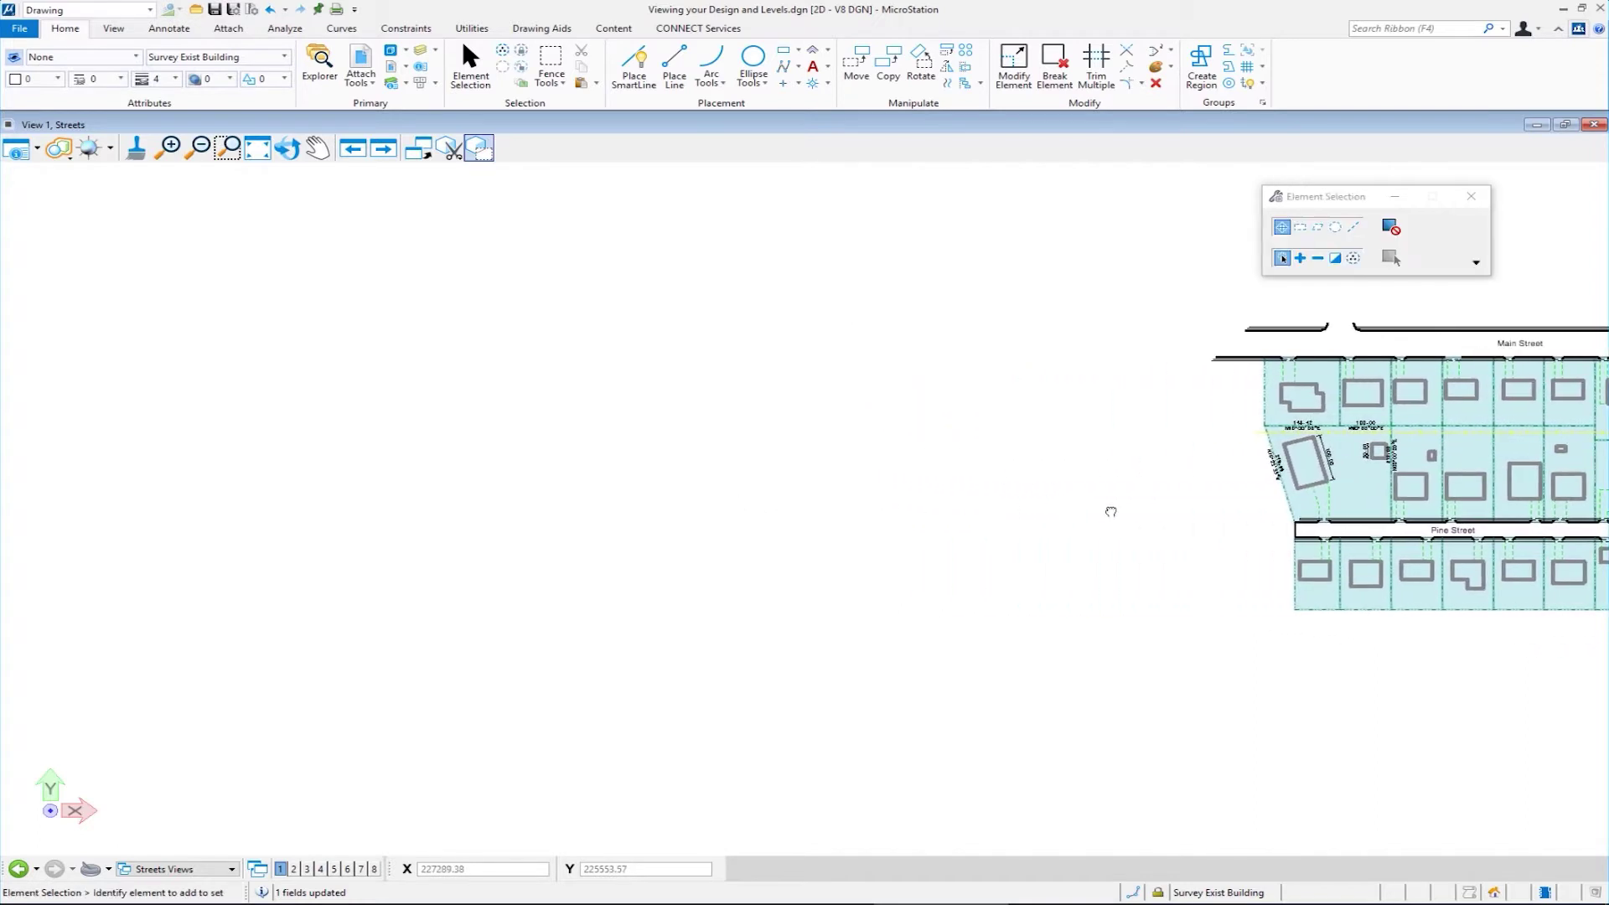
mouse_move(1248, 511)
middle_down()
mouse_move(662, 472)
mouse_move(265, 497)
middle_up()
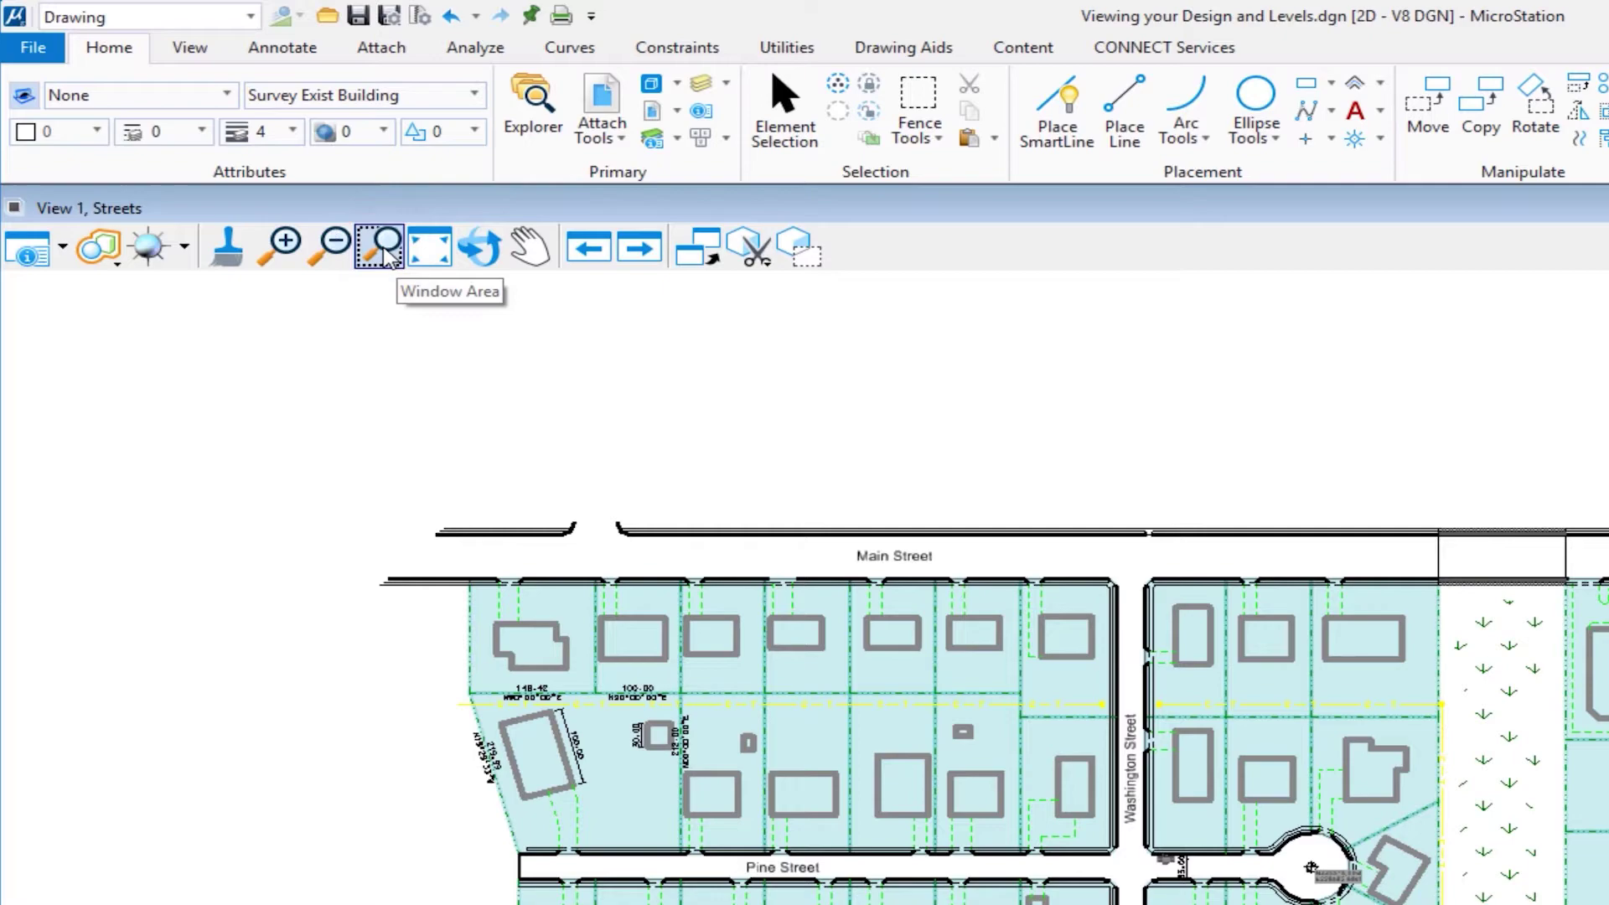
click(385, 249)
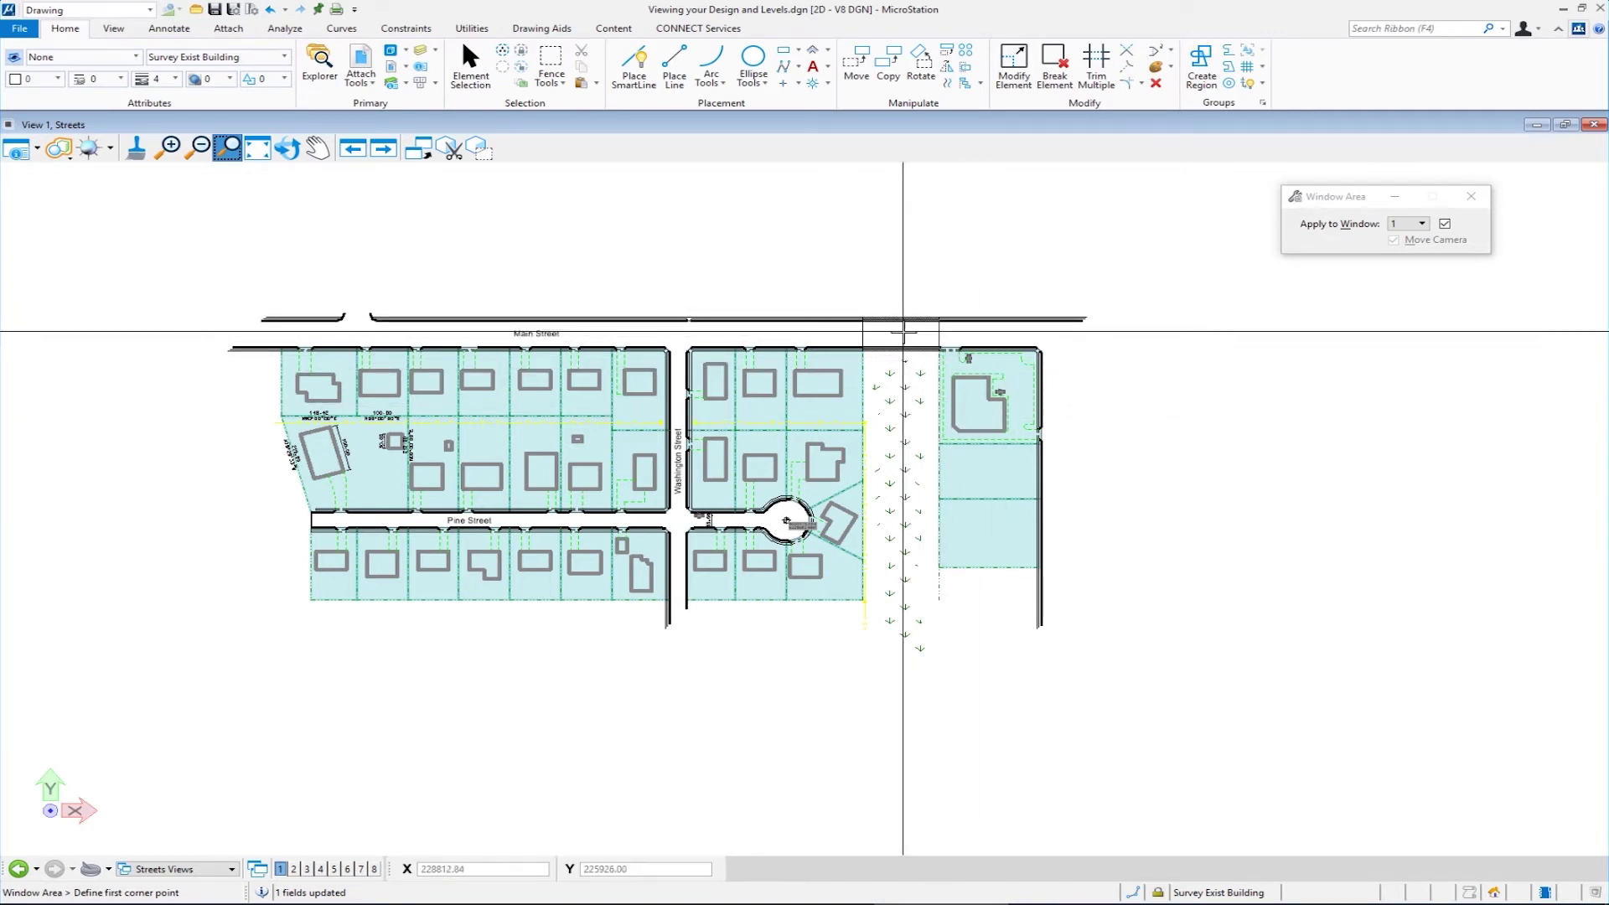
click(904, 332)
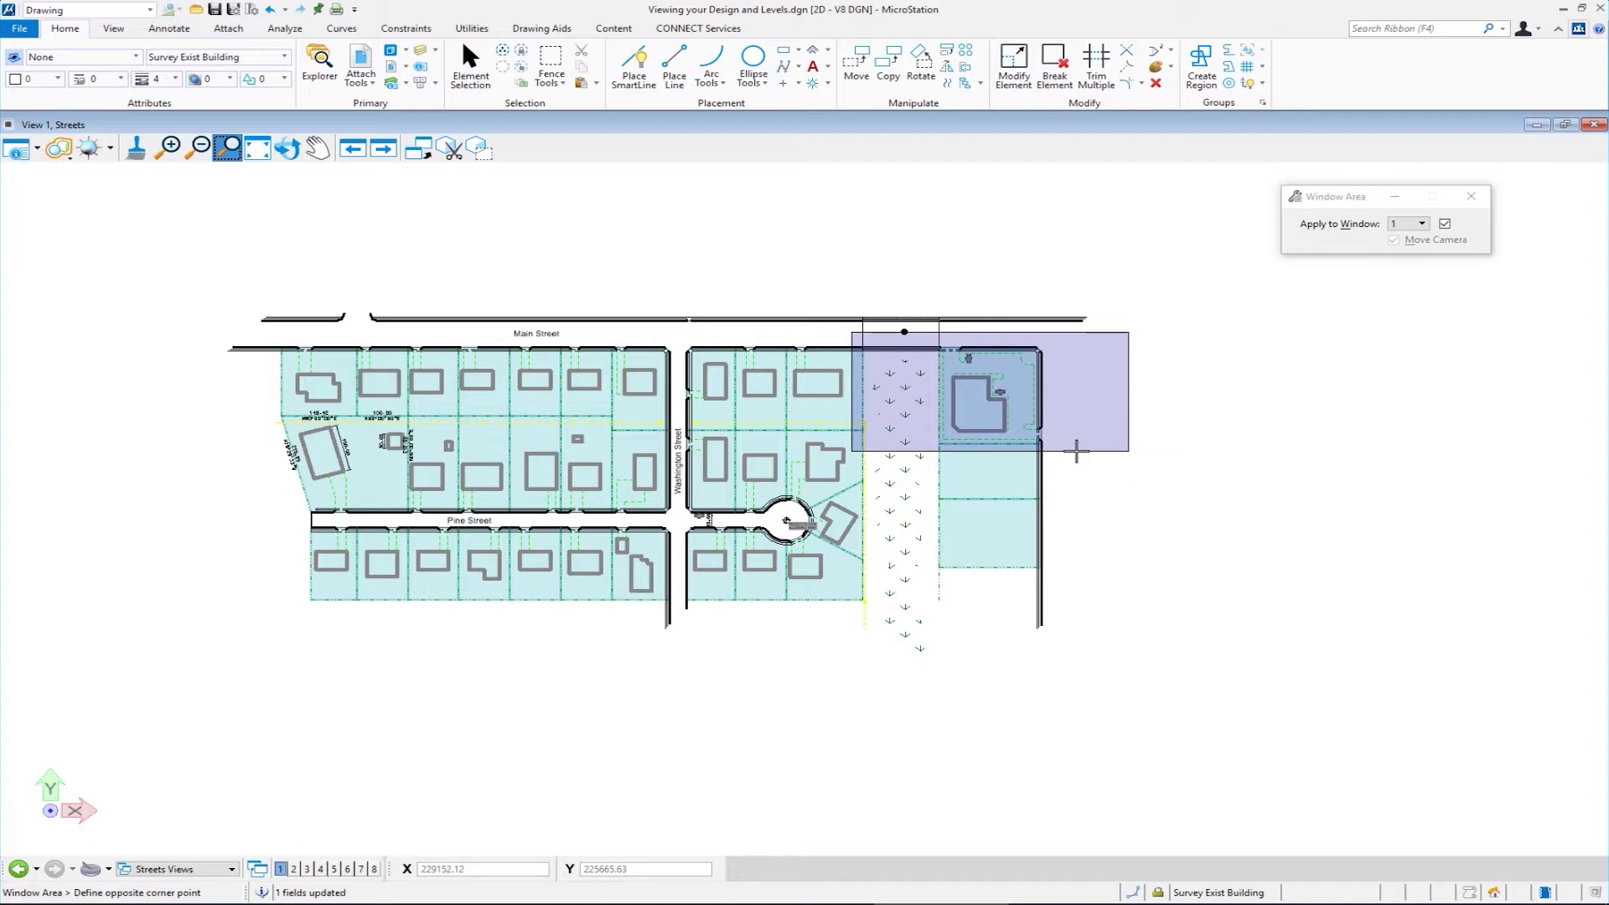
click(1078, 451)
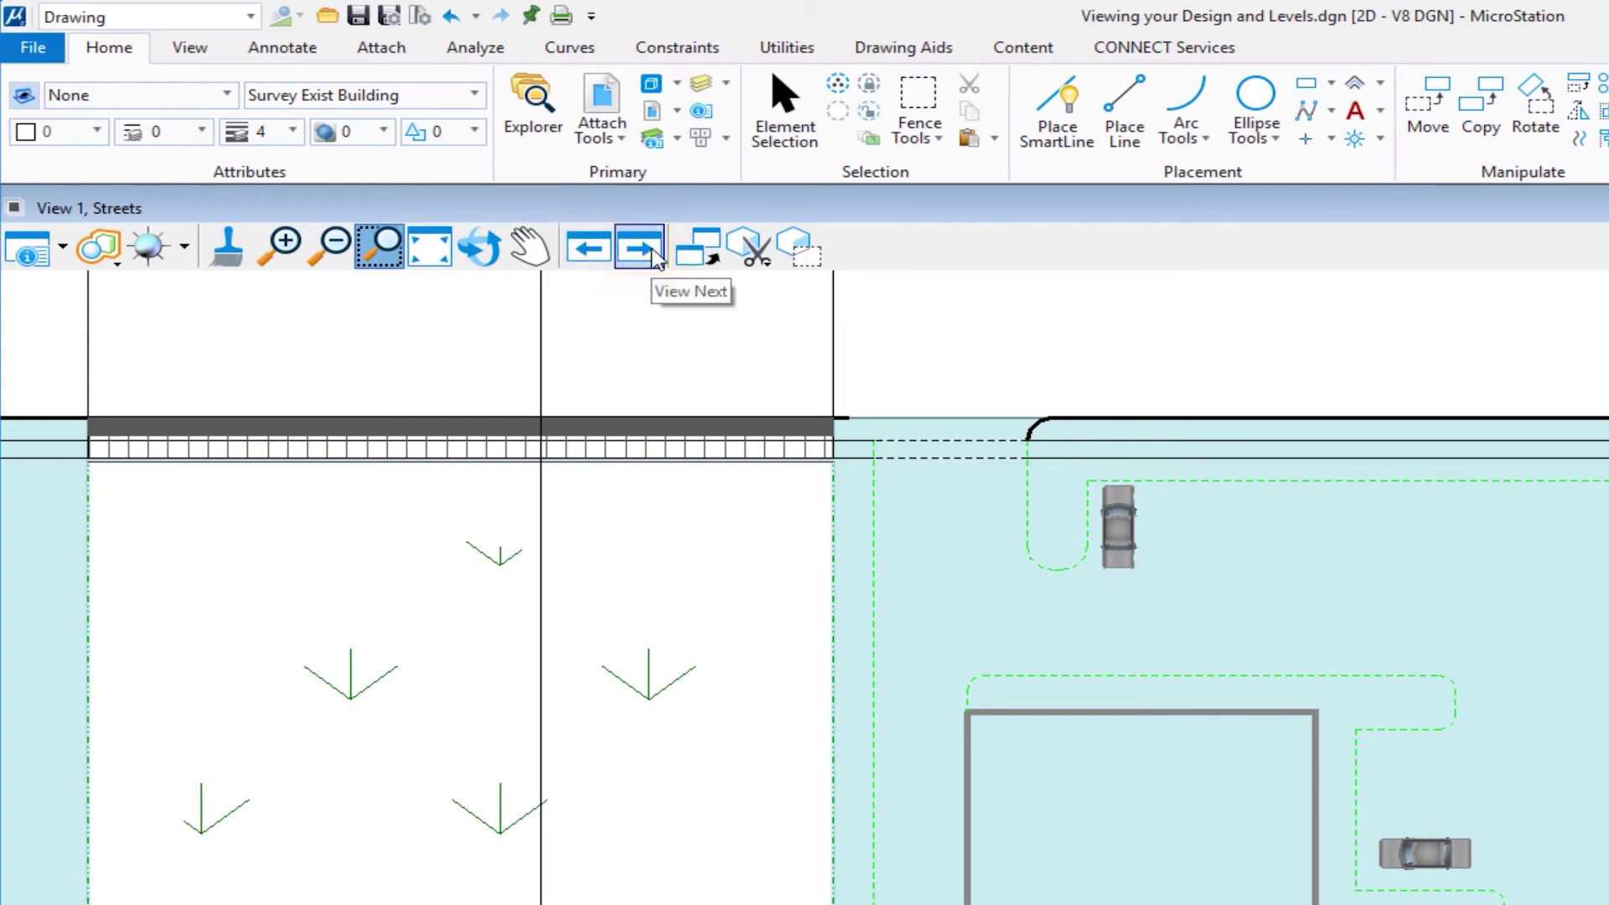
click(595, 252)
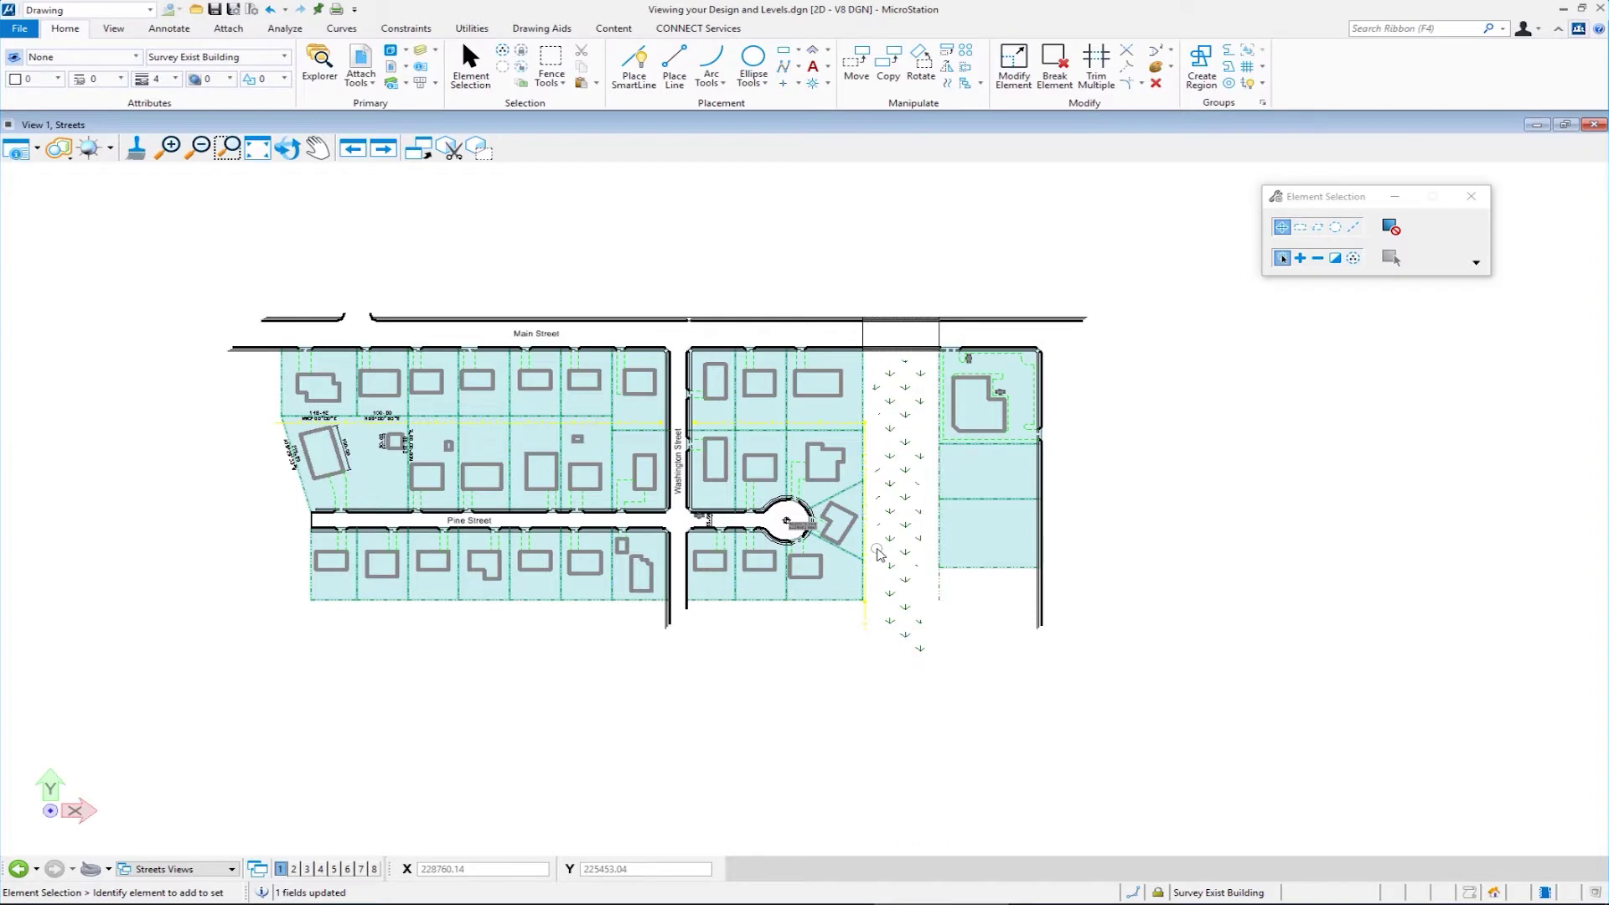
click(257, 149)
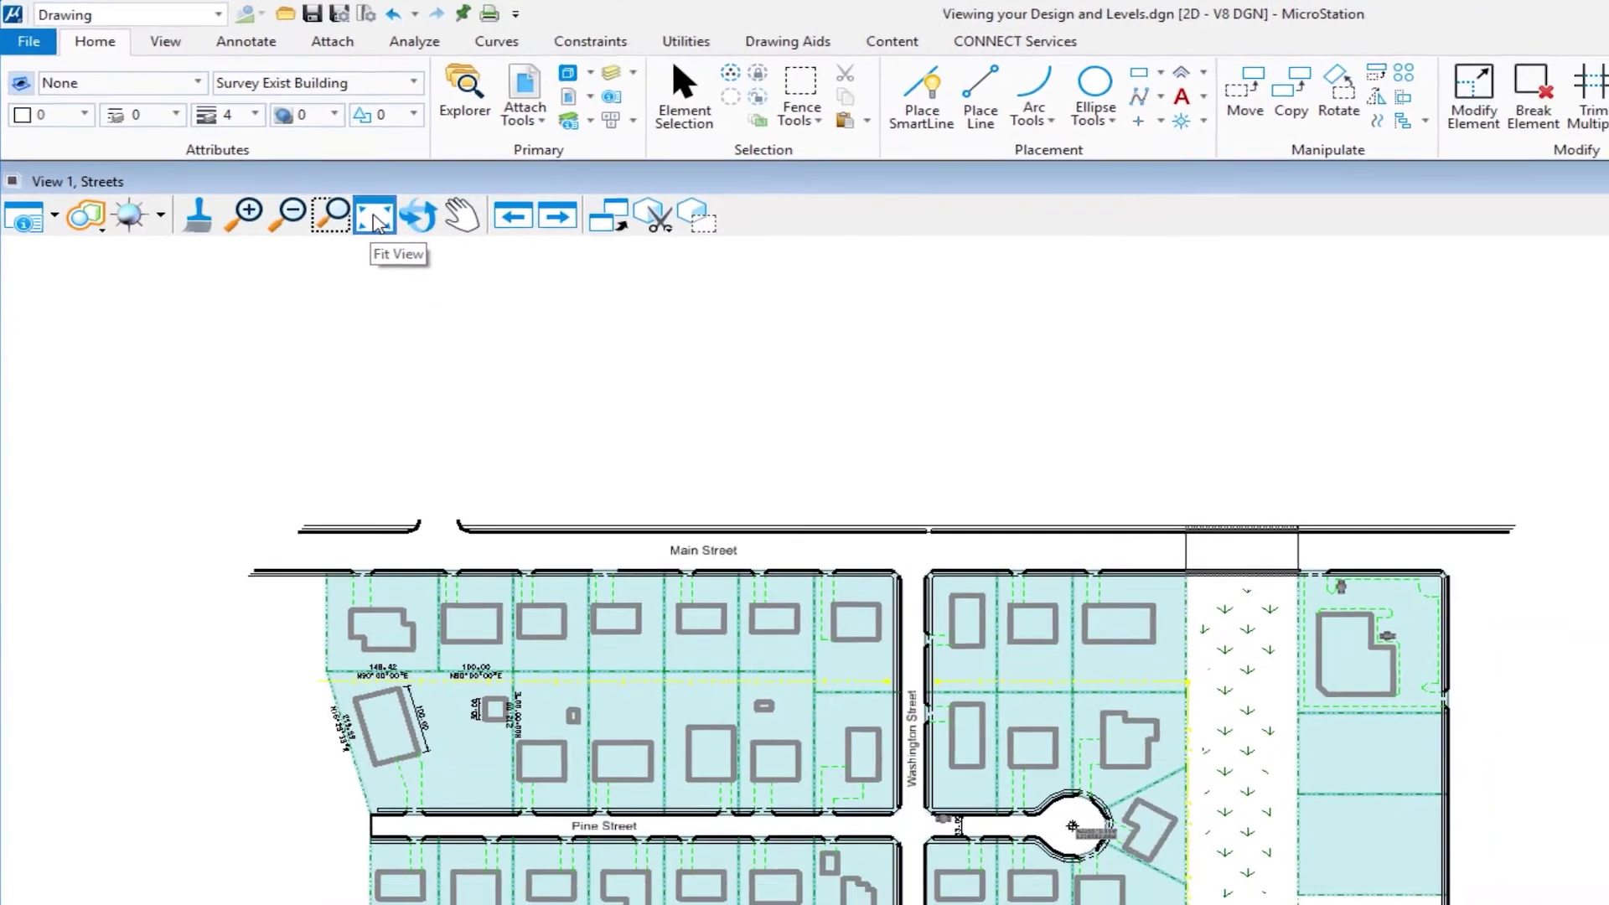
Fit the view to all files, then to only the reference file, then to only the raster image
click(429, 249)
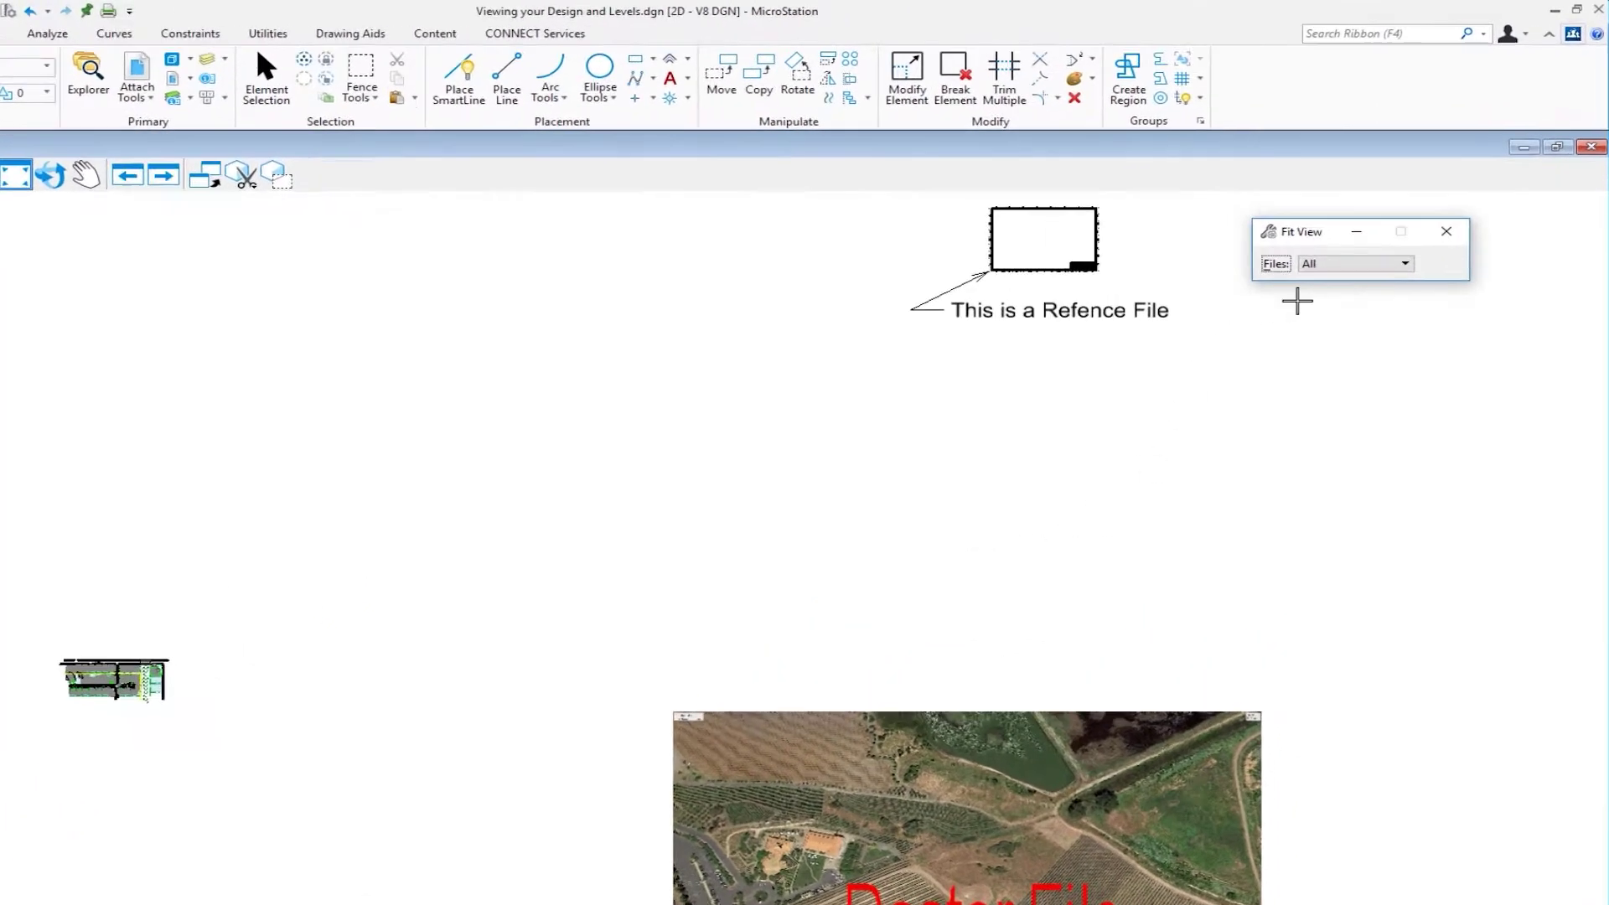
click(1226, 383)
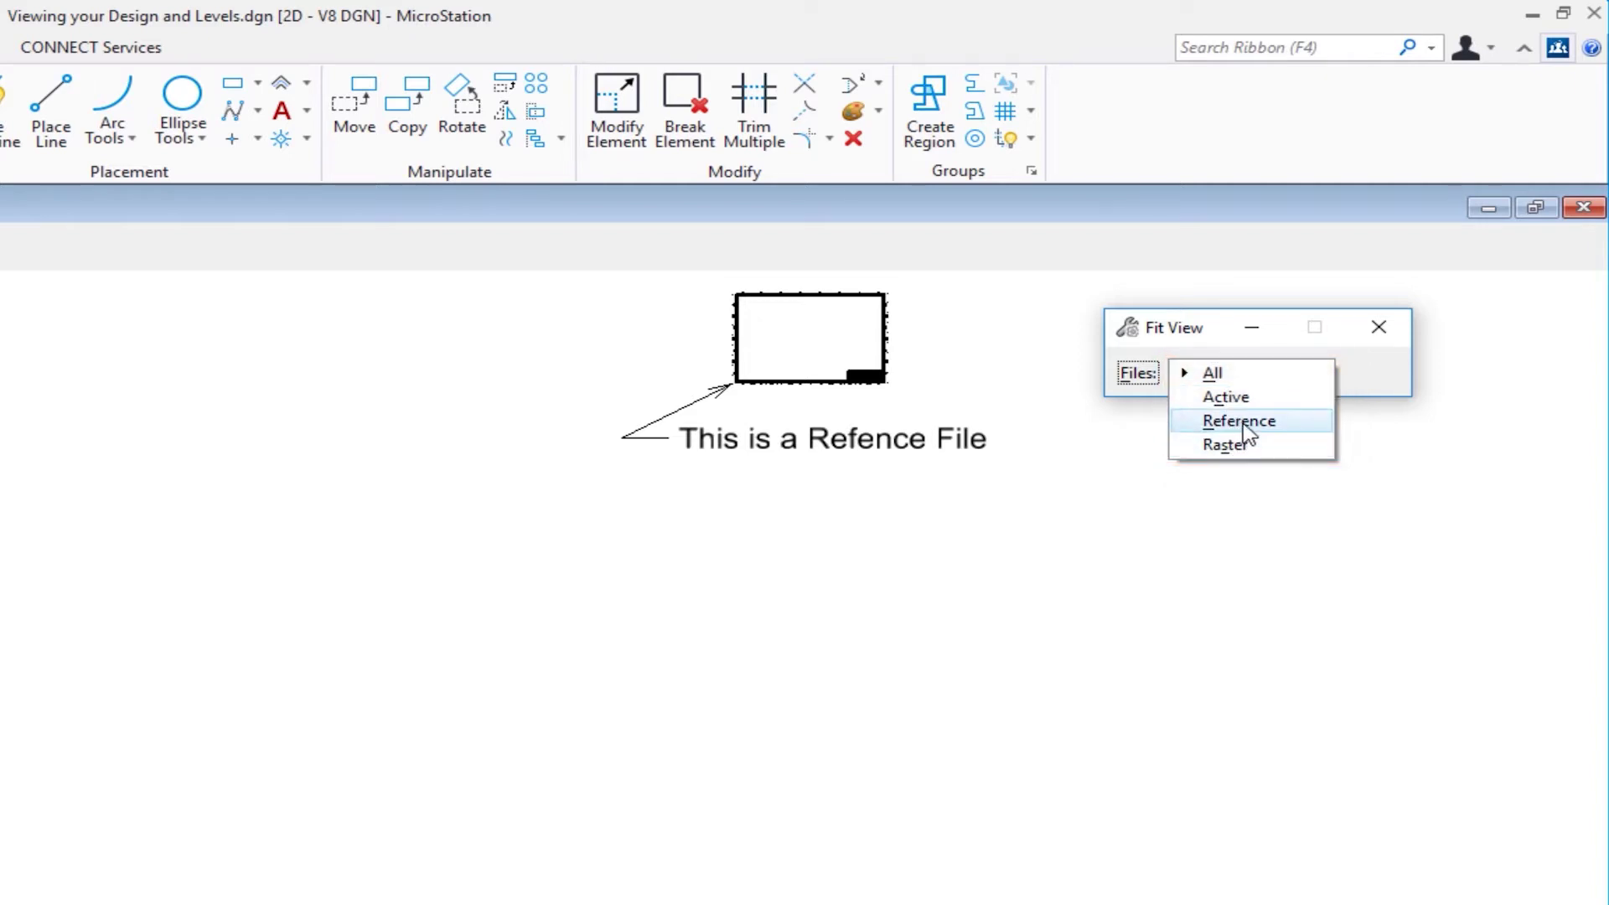
click(1245, 423)
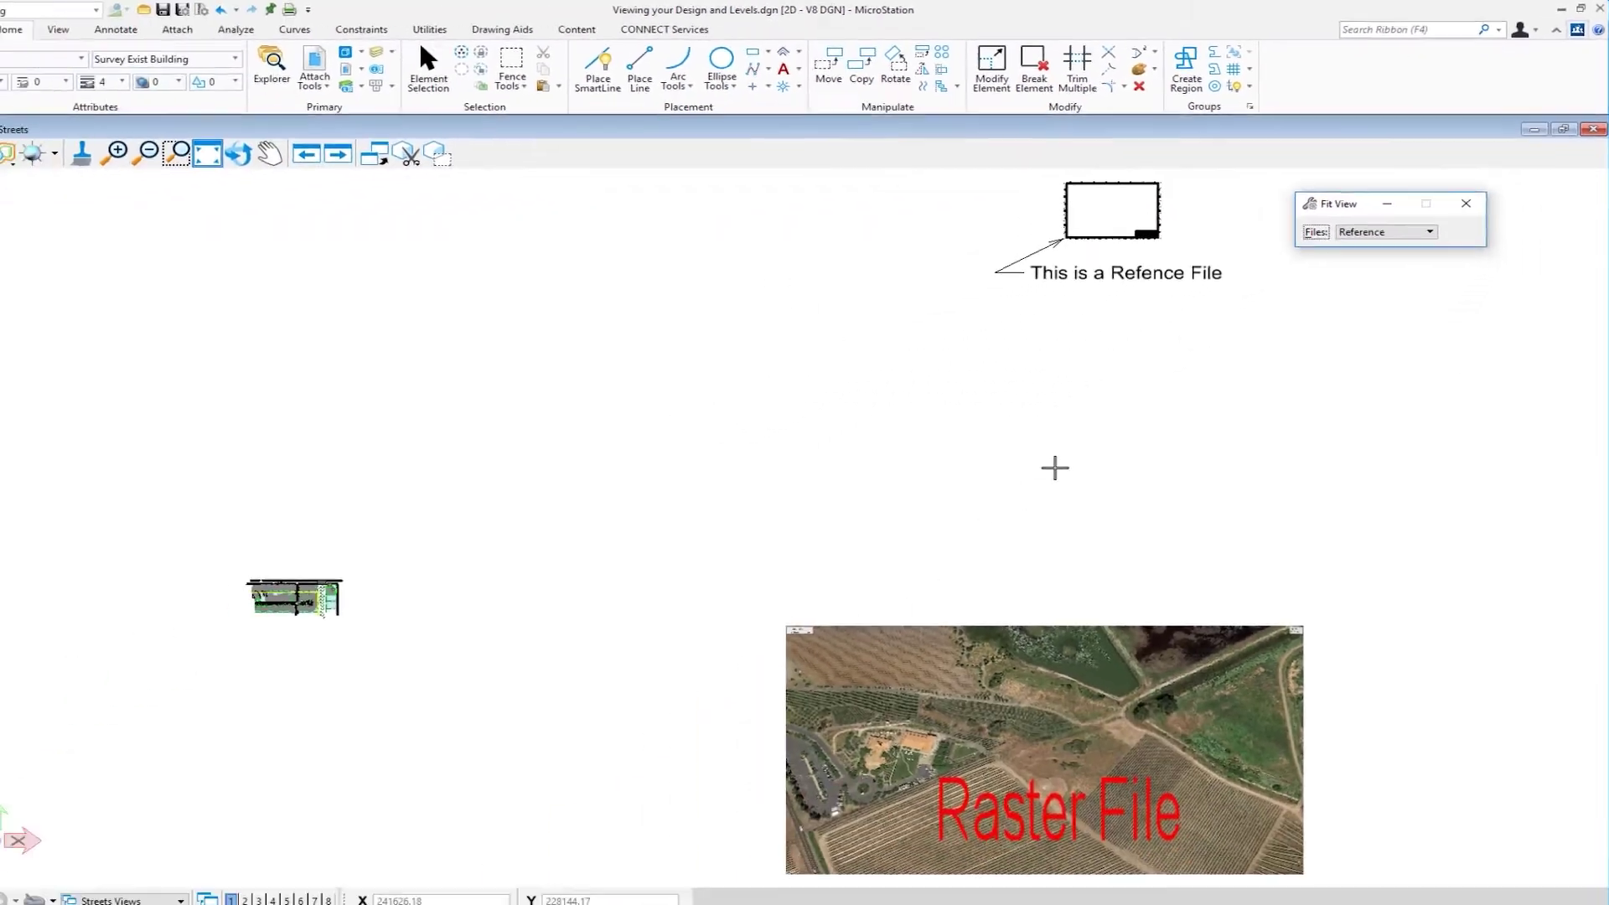
click(1074, 451)
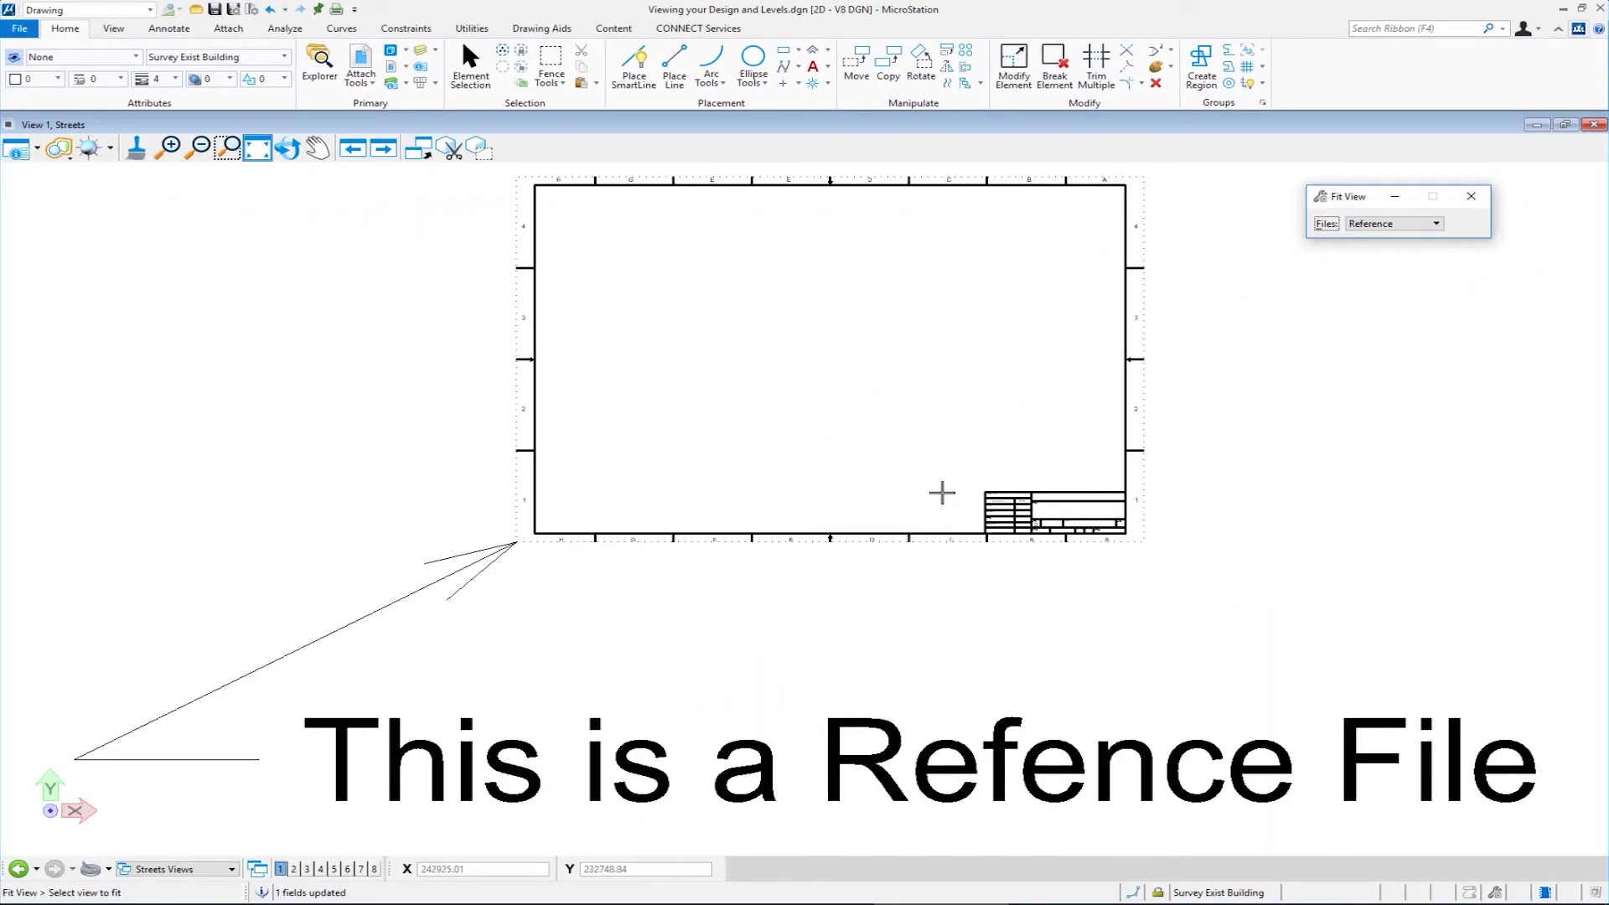
click(1393, 223)
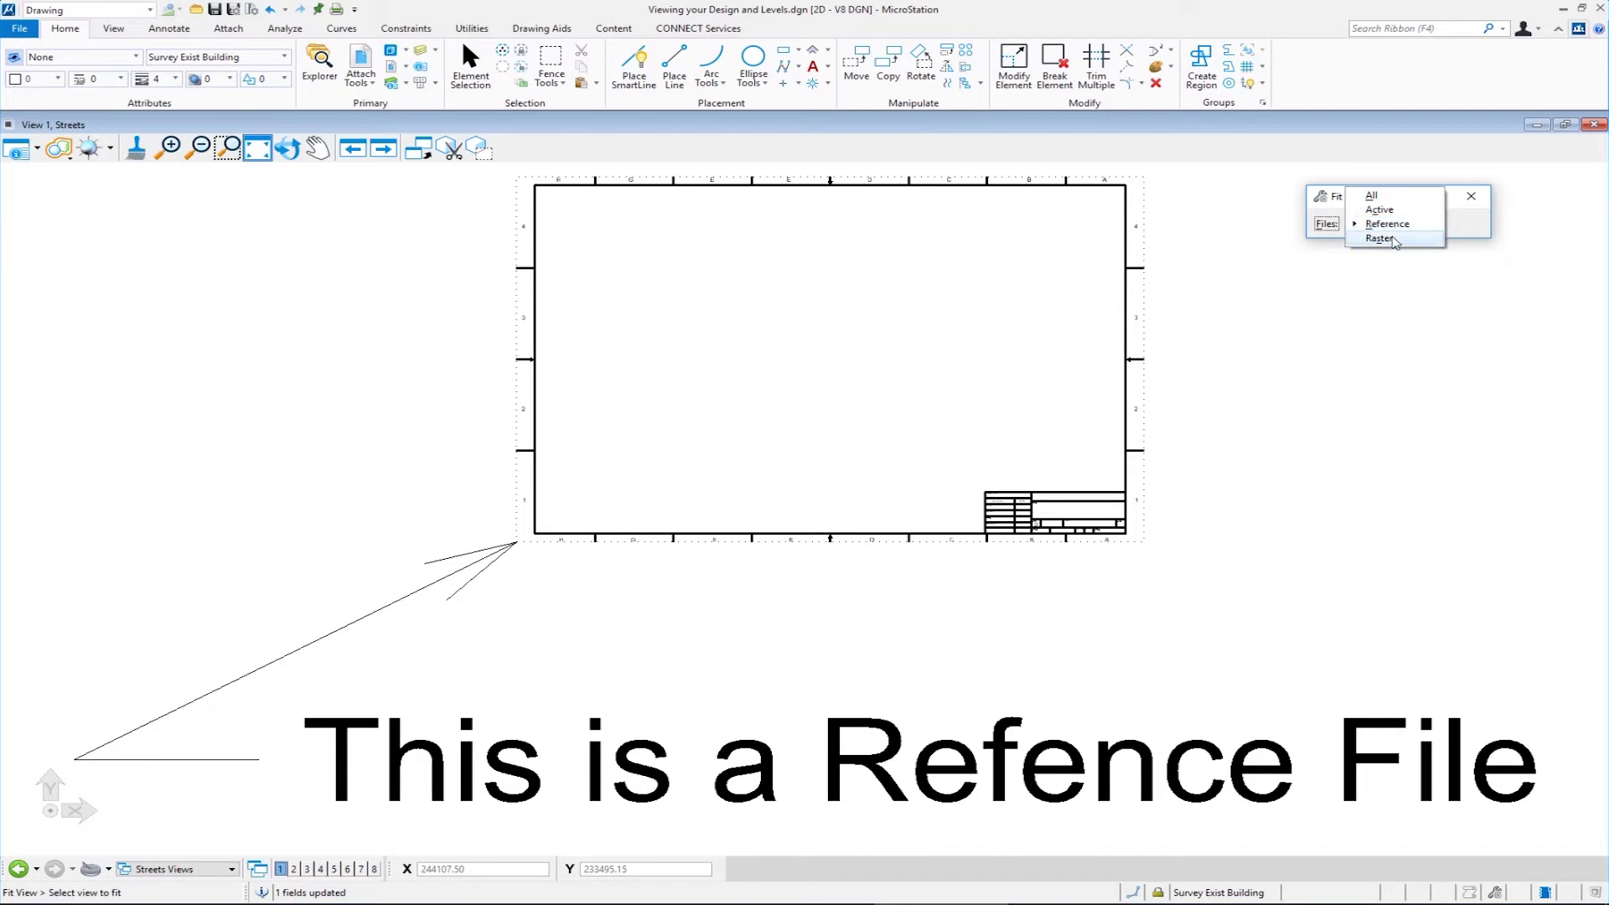
click(1378, 239)
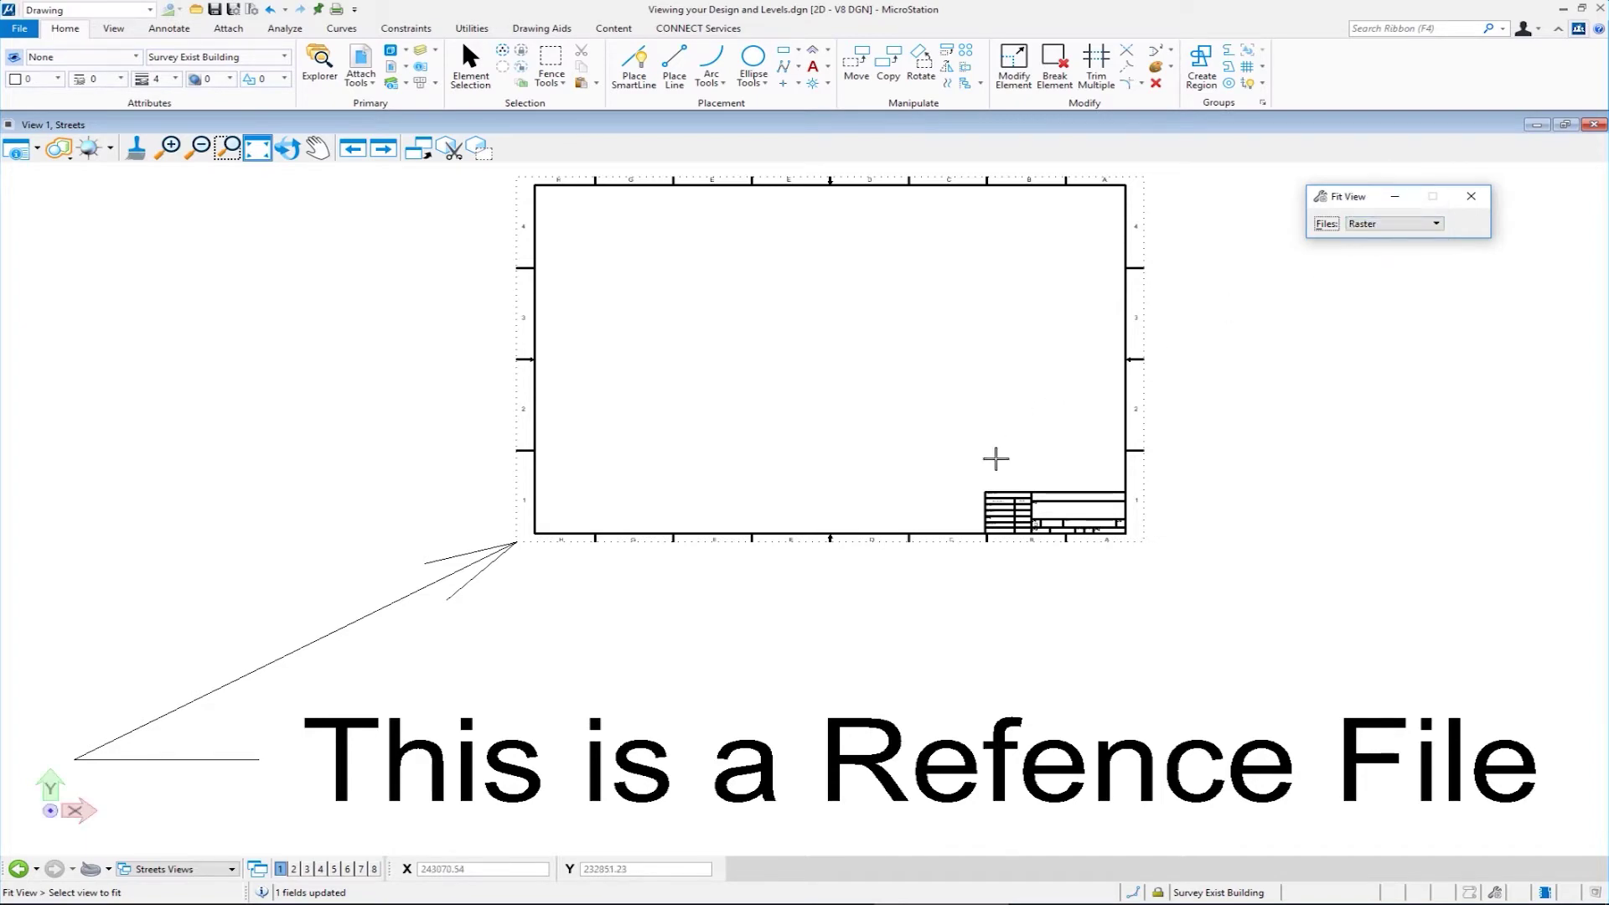
click(995, 458)
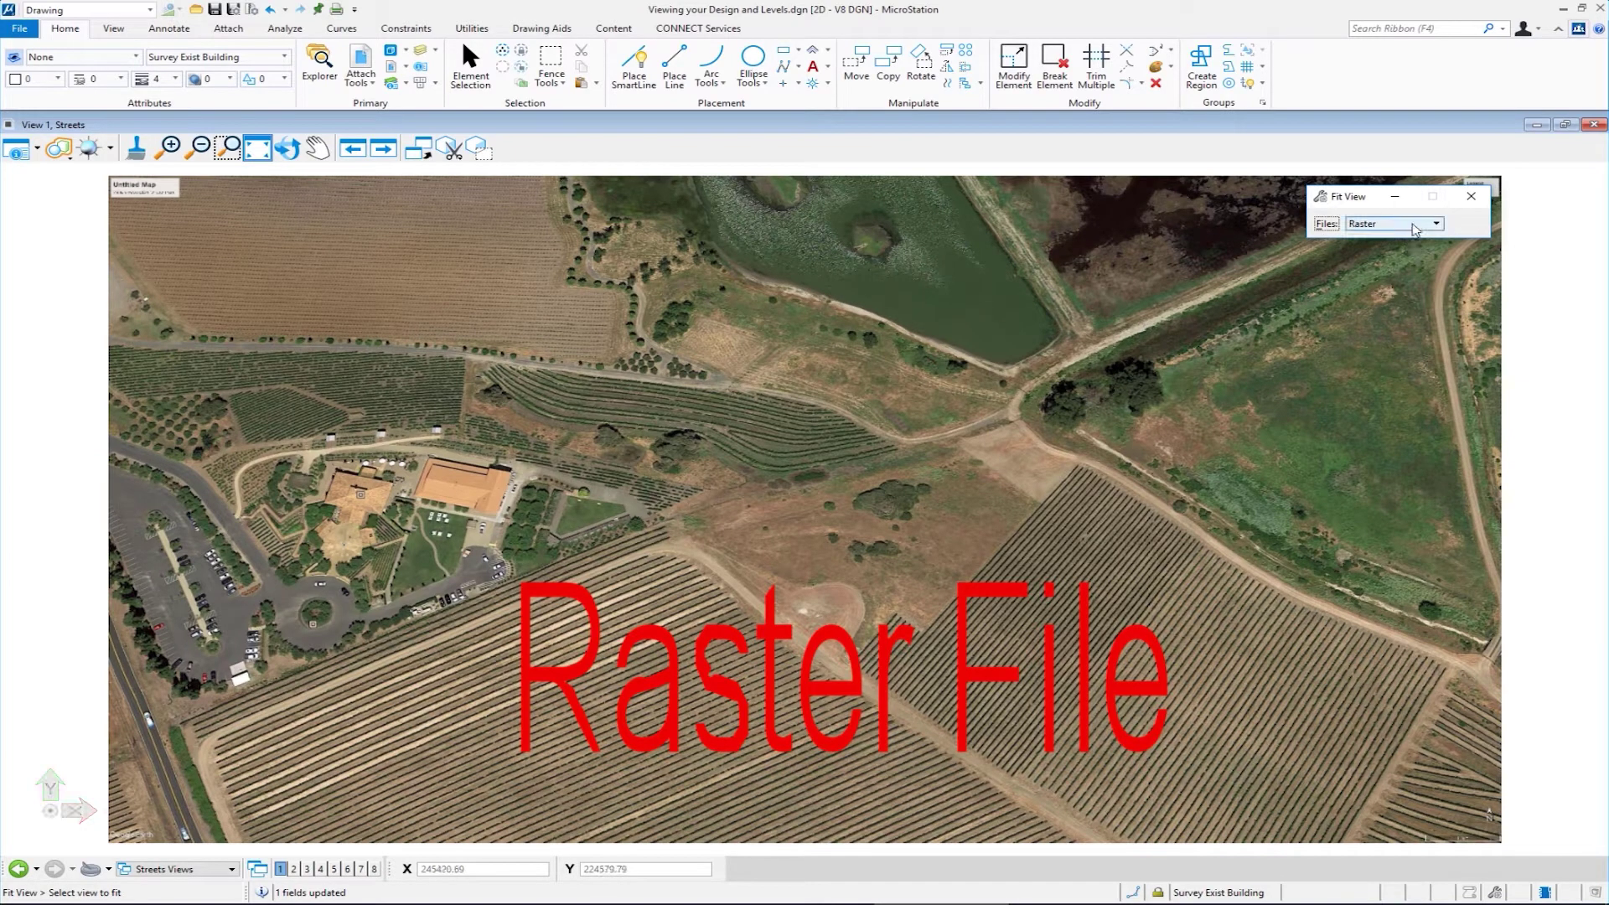
Fit the view to all files again, then set the Fit View Files option back to Raster
click(1416, 224)
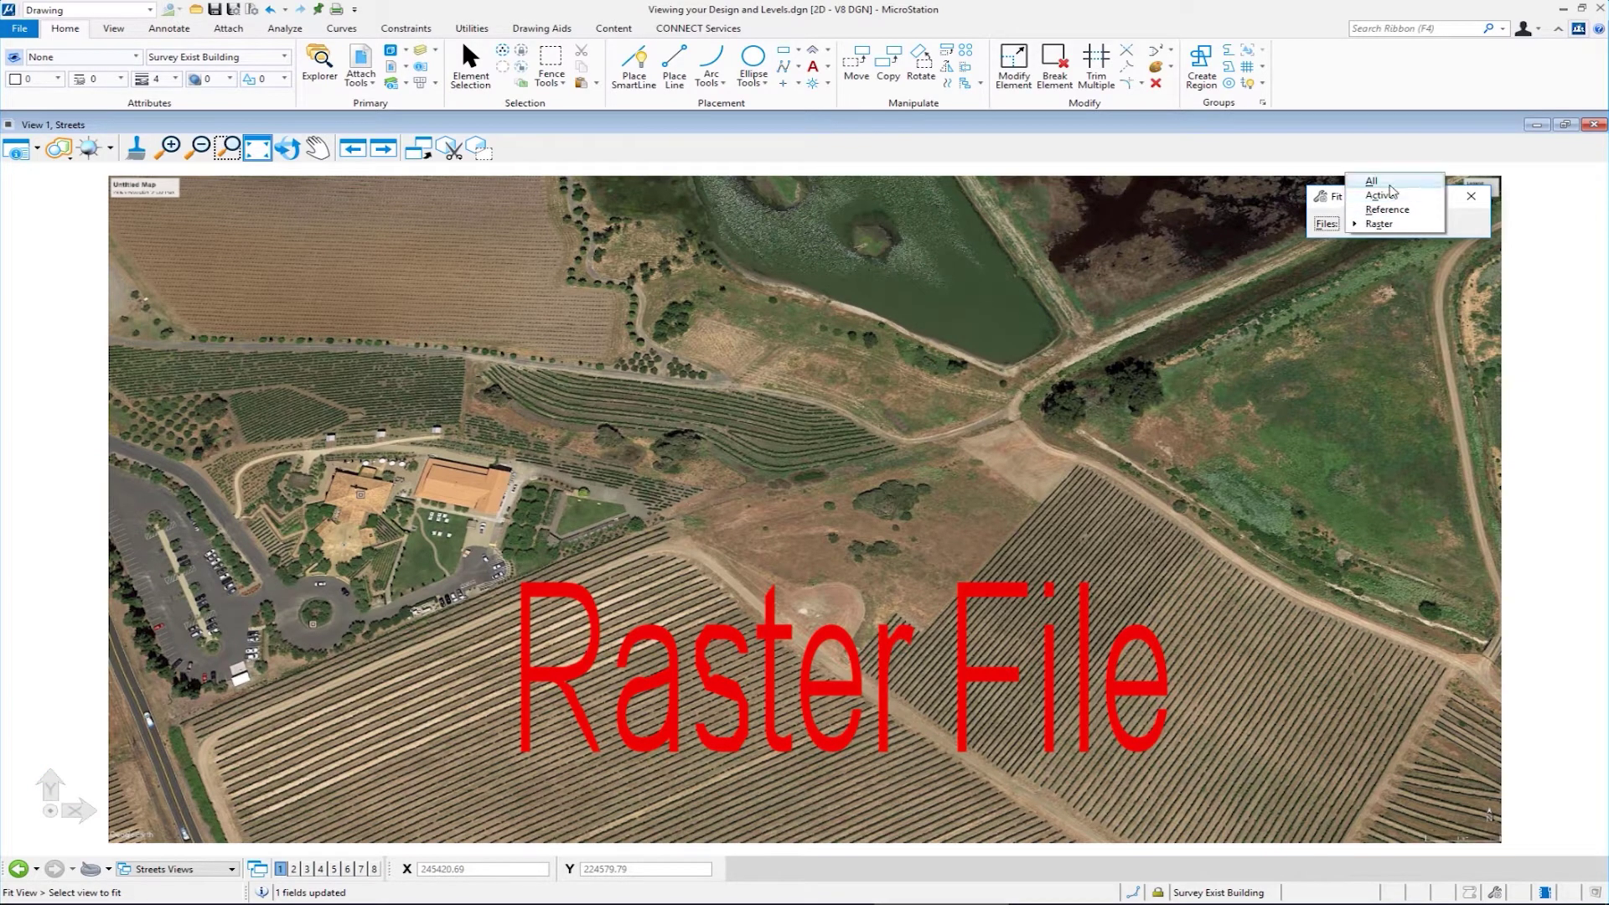
click(1397, 182)
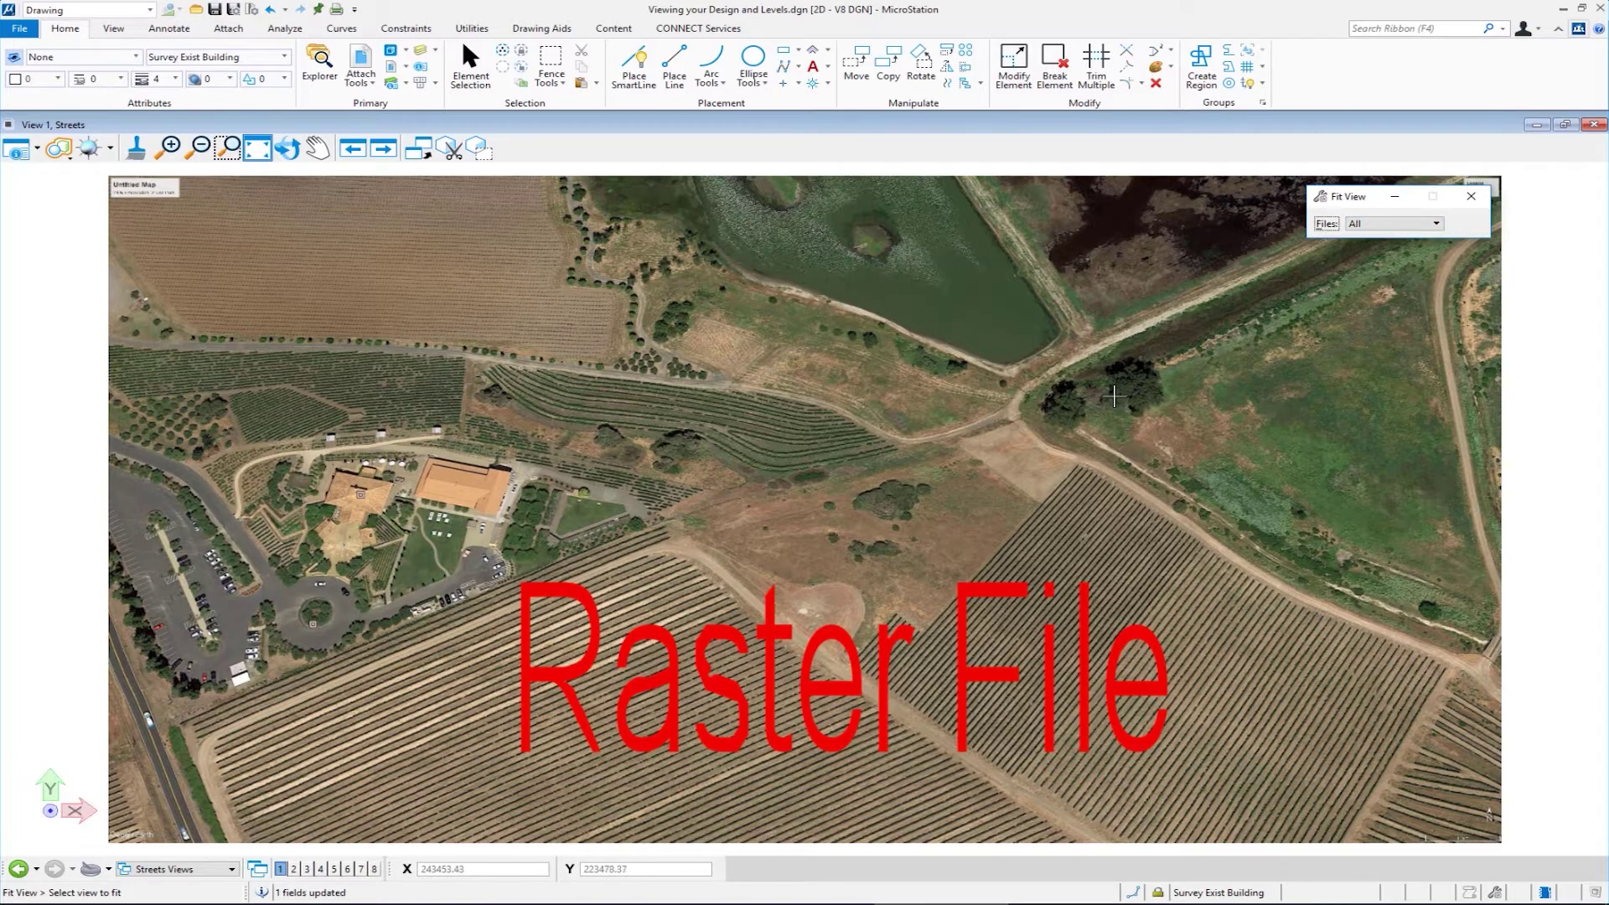
click(1126, 399)
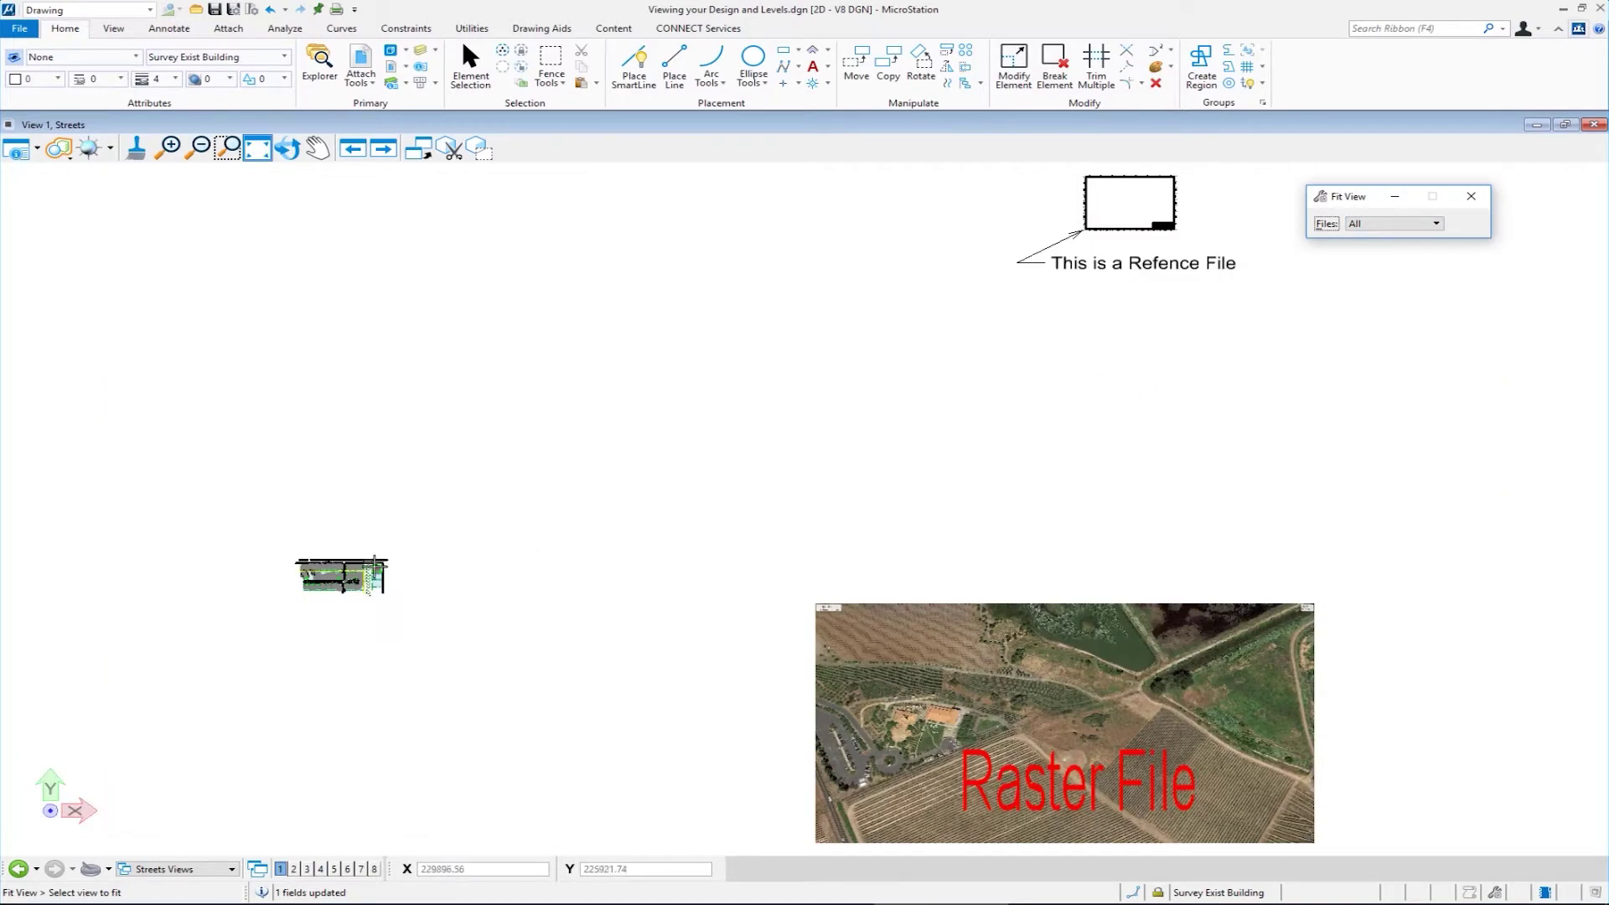
scroll(310, 579, up, 5)
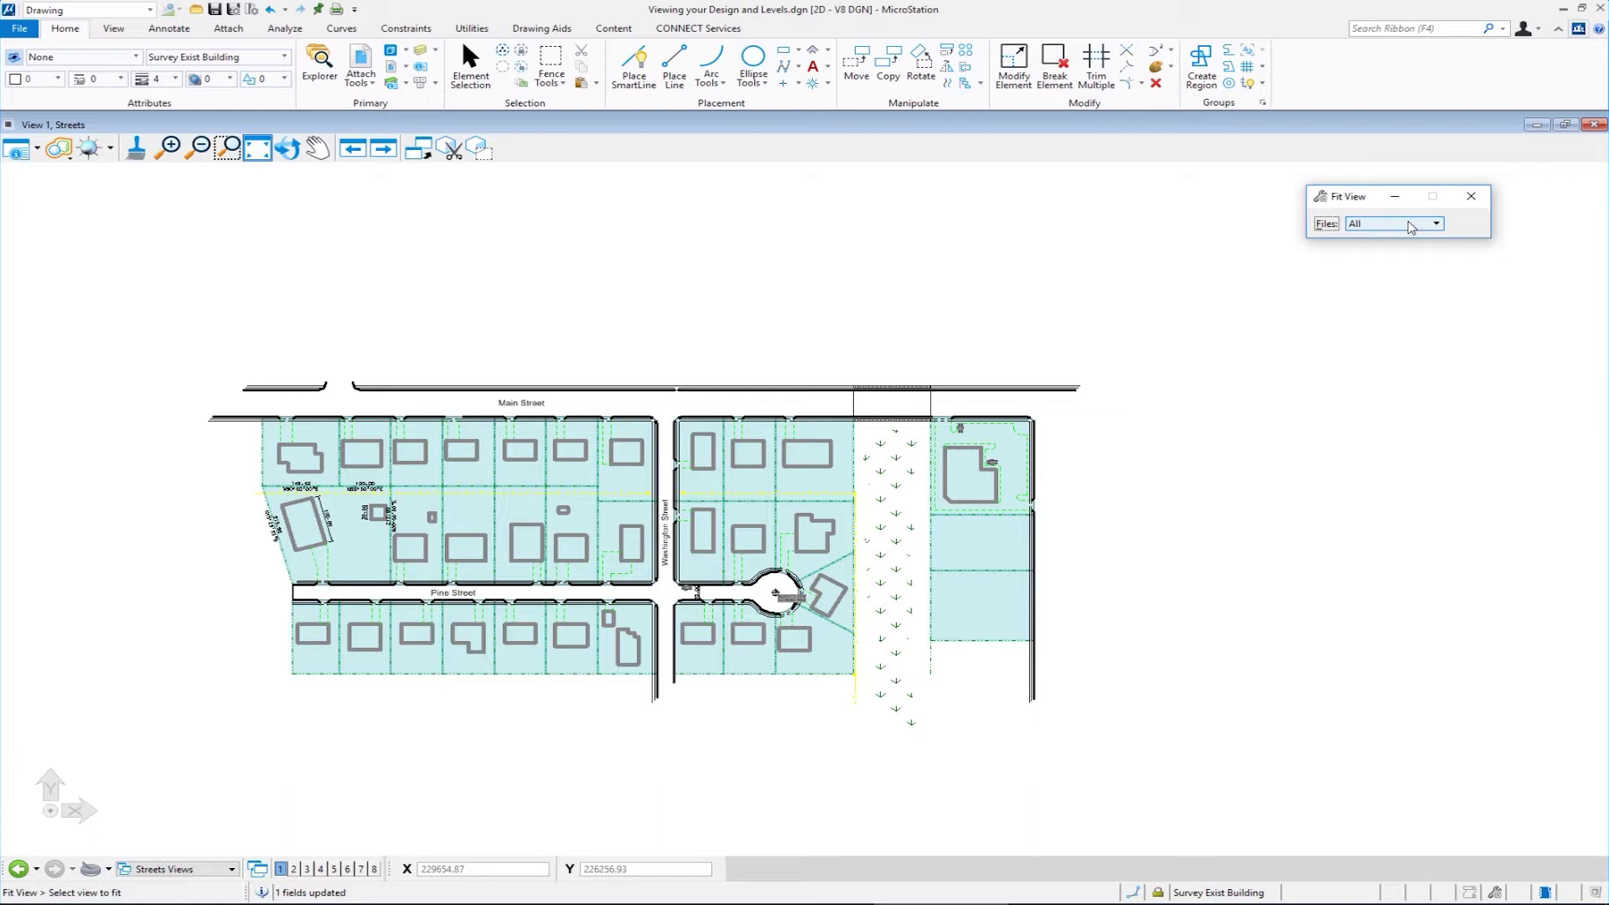
click(1409, 225)
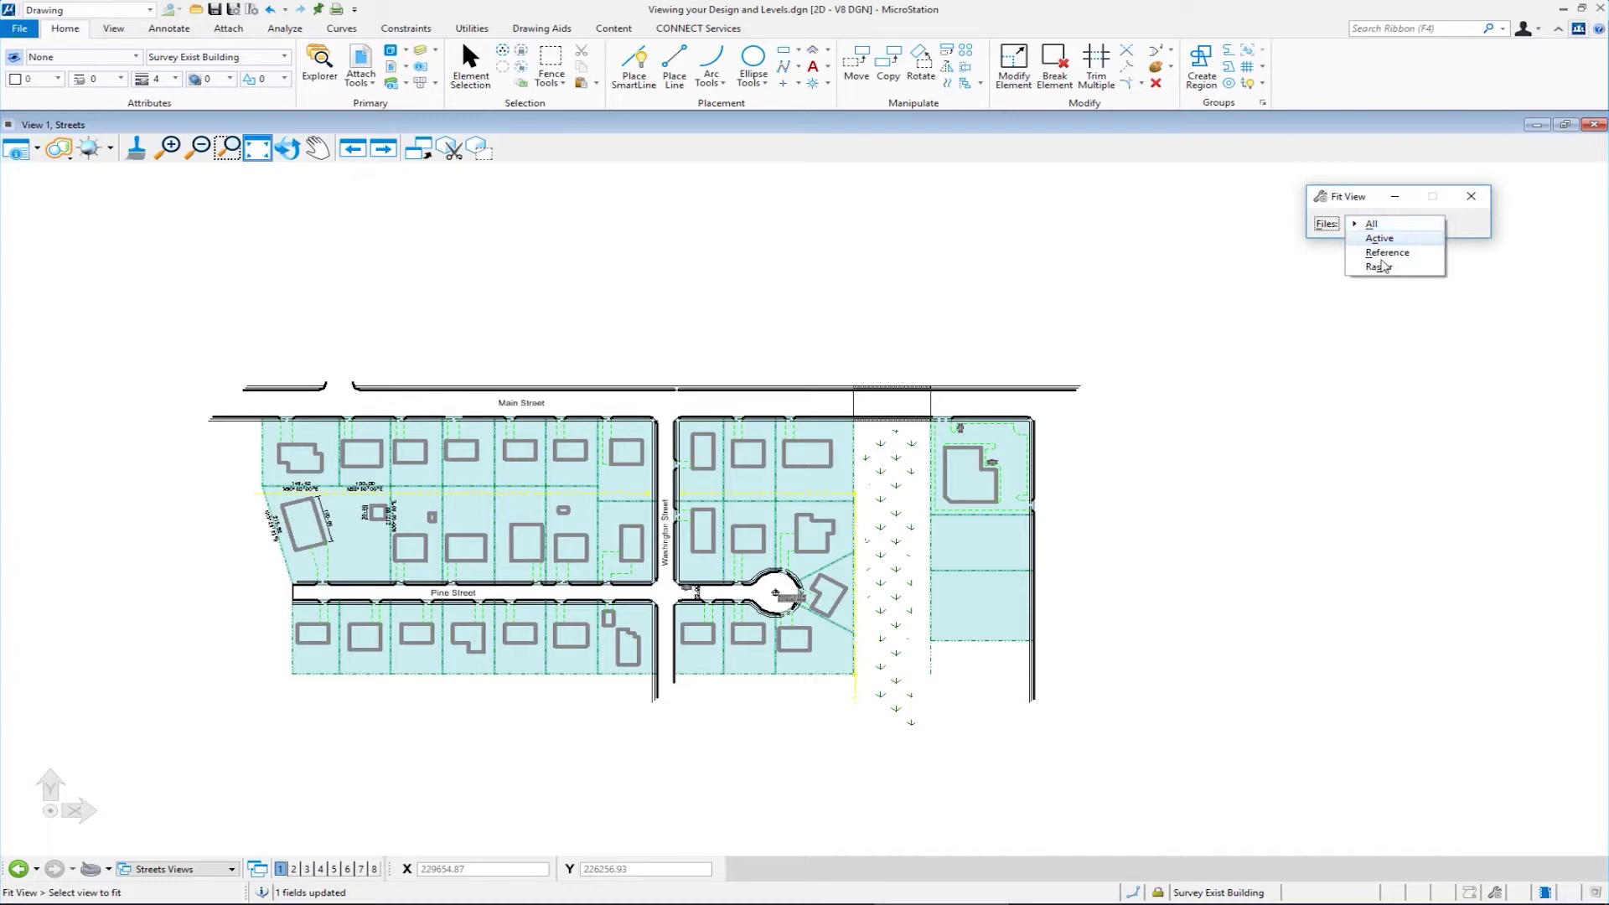
click(1381, 268)
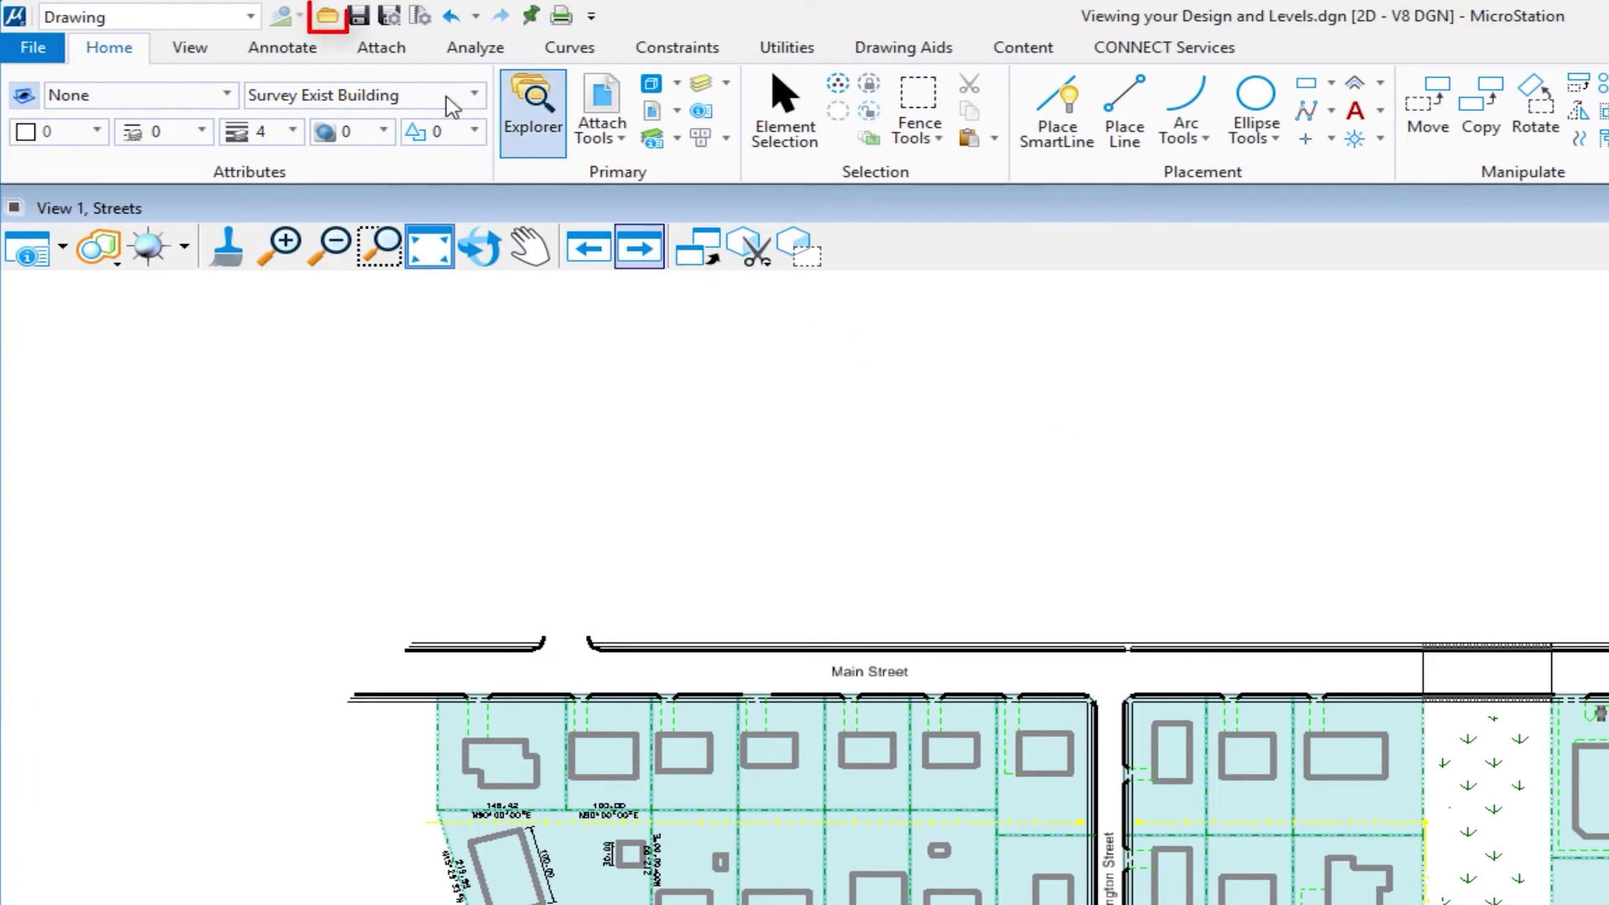
Open Intersection Design.dgn and fit all its attached files into View 1
click(331, 18)
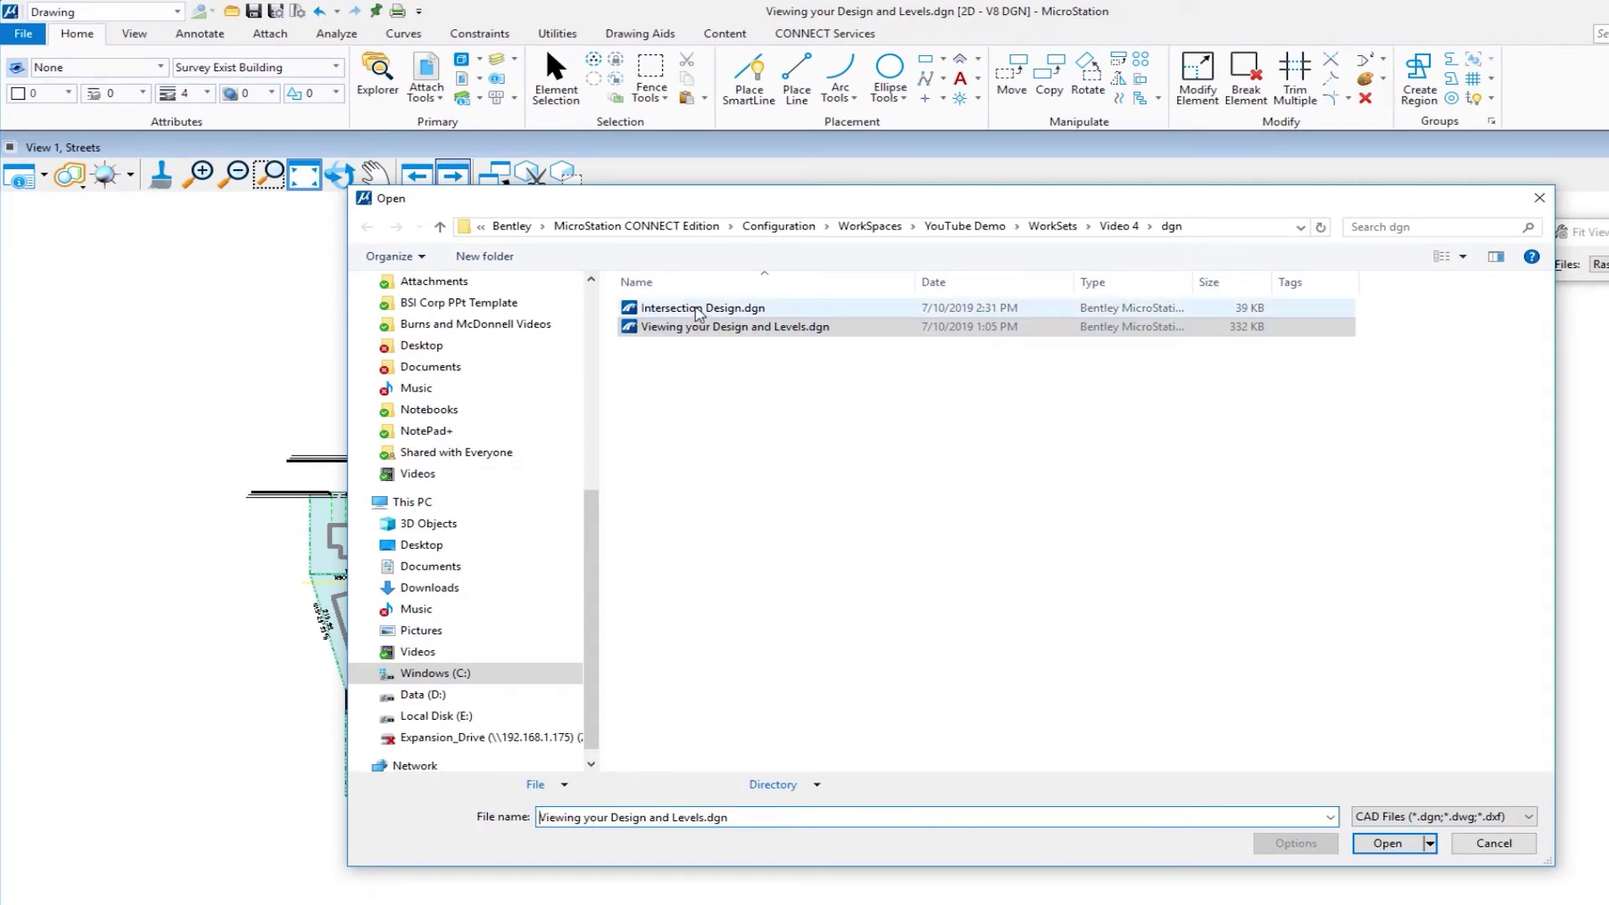
double_click(698, 308)
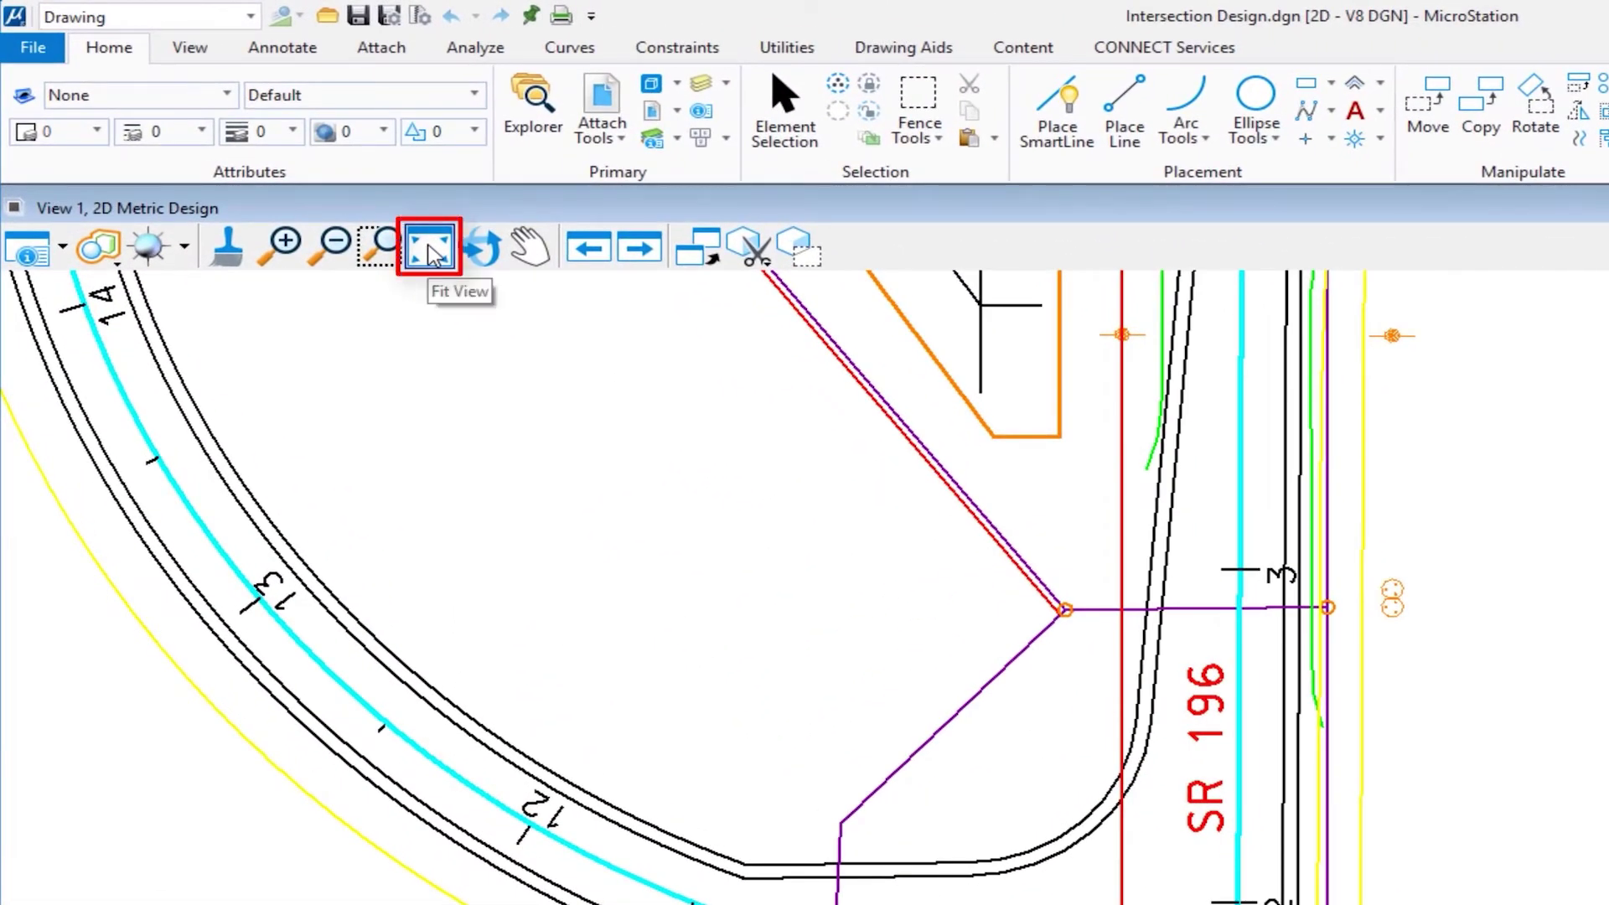
click(433, 252)
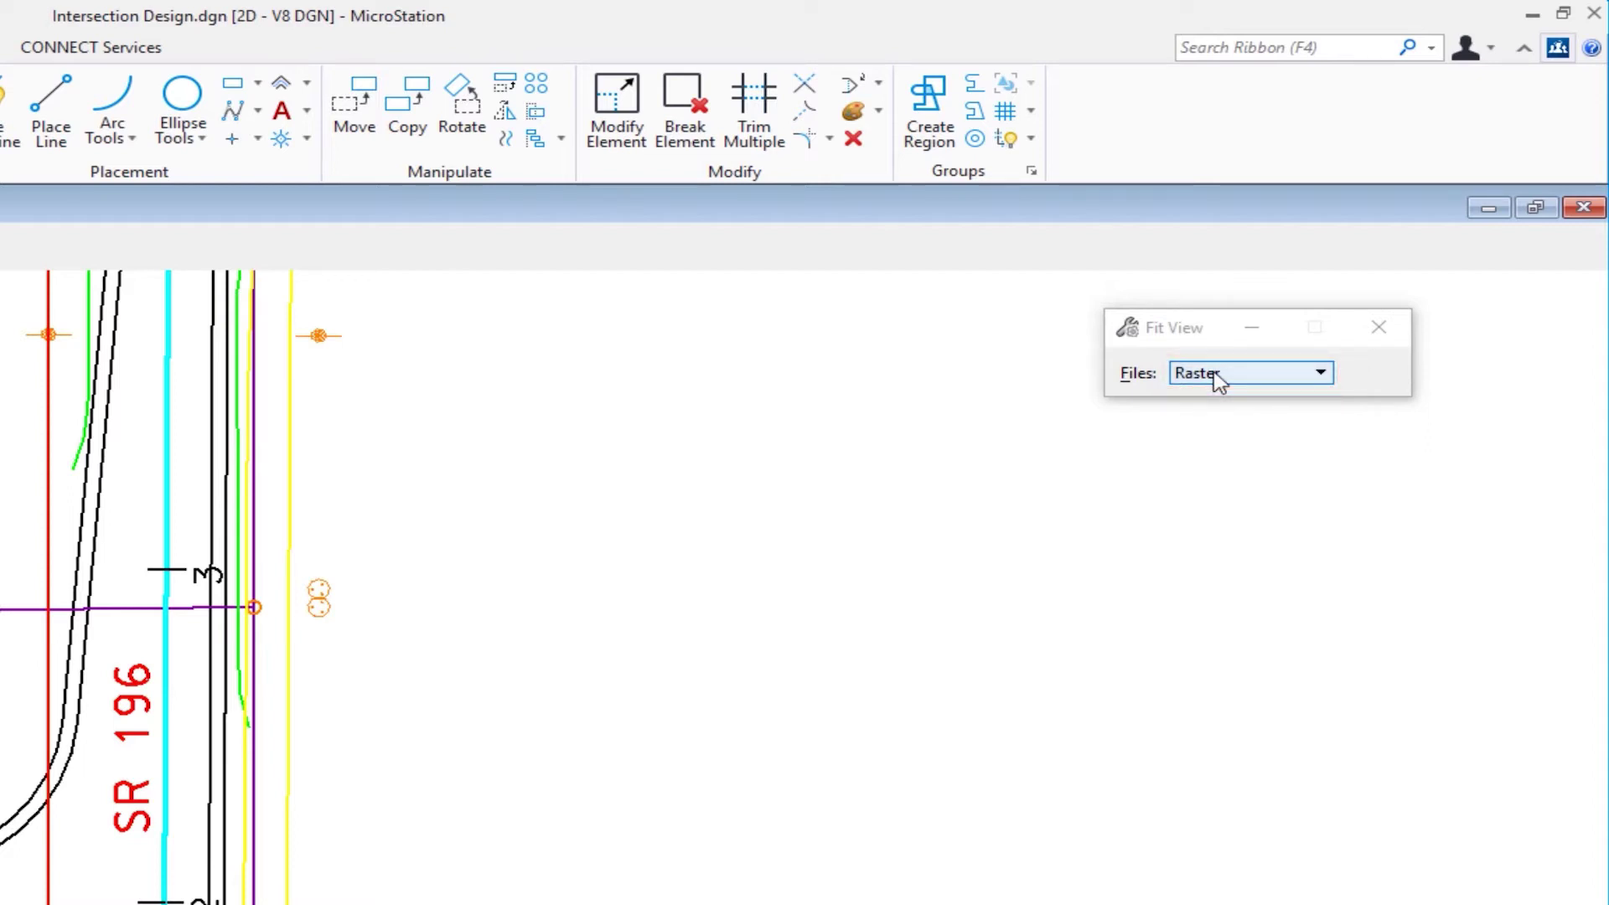
click(1219, 373)
click(1215, 304)
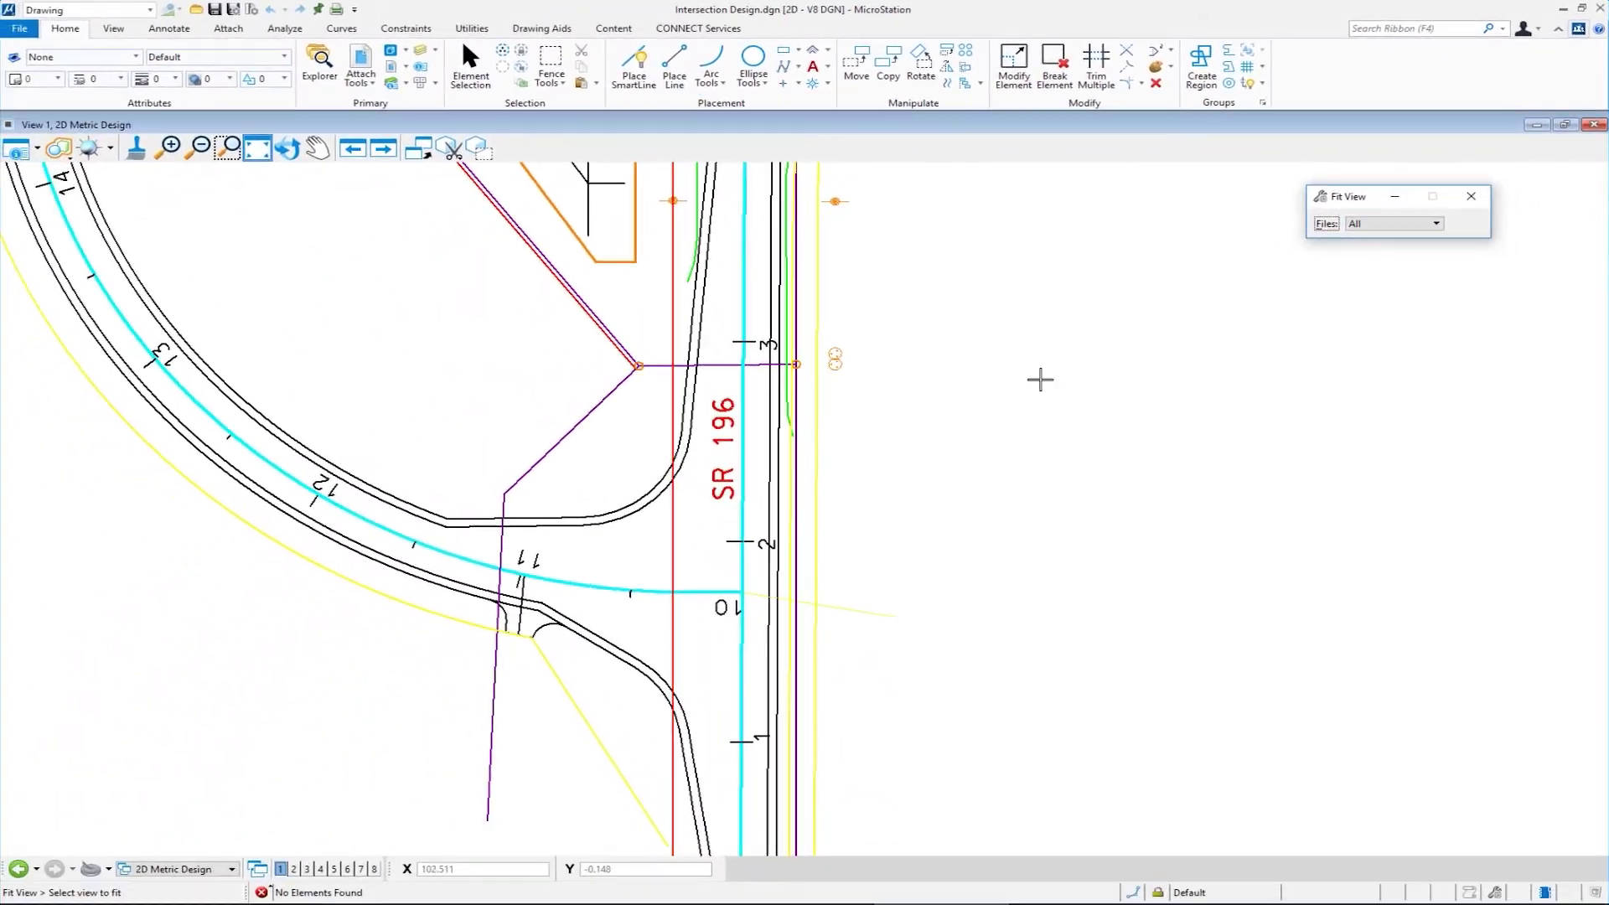
click(889, 496)
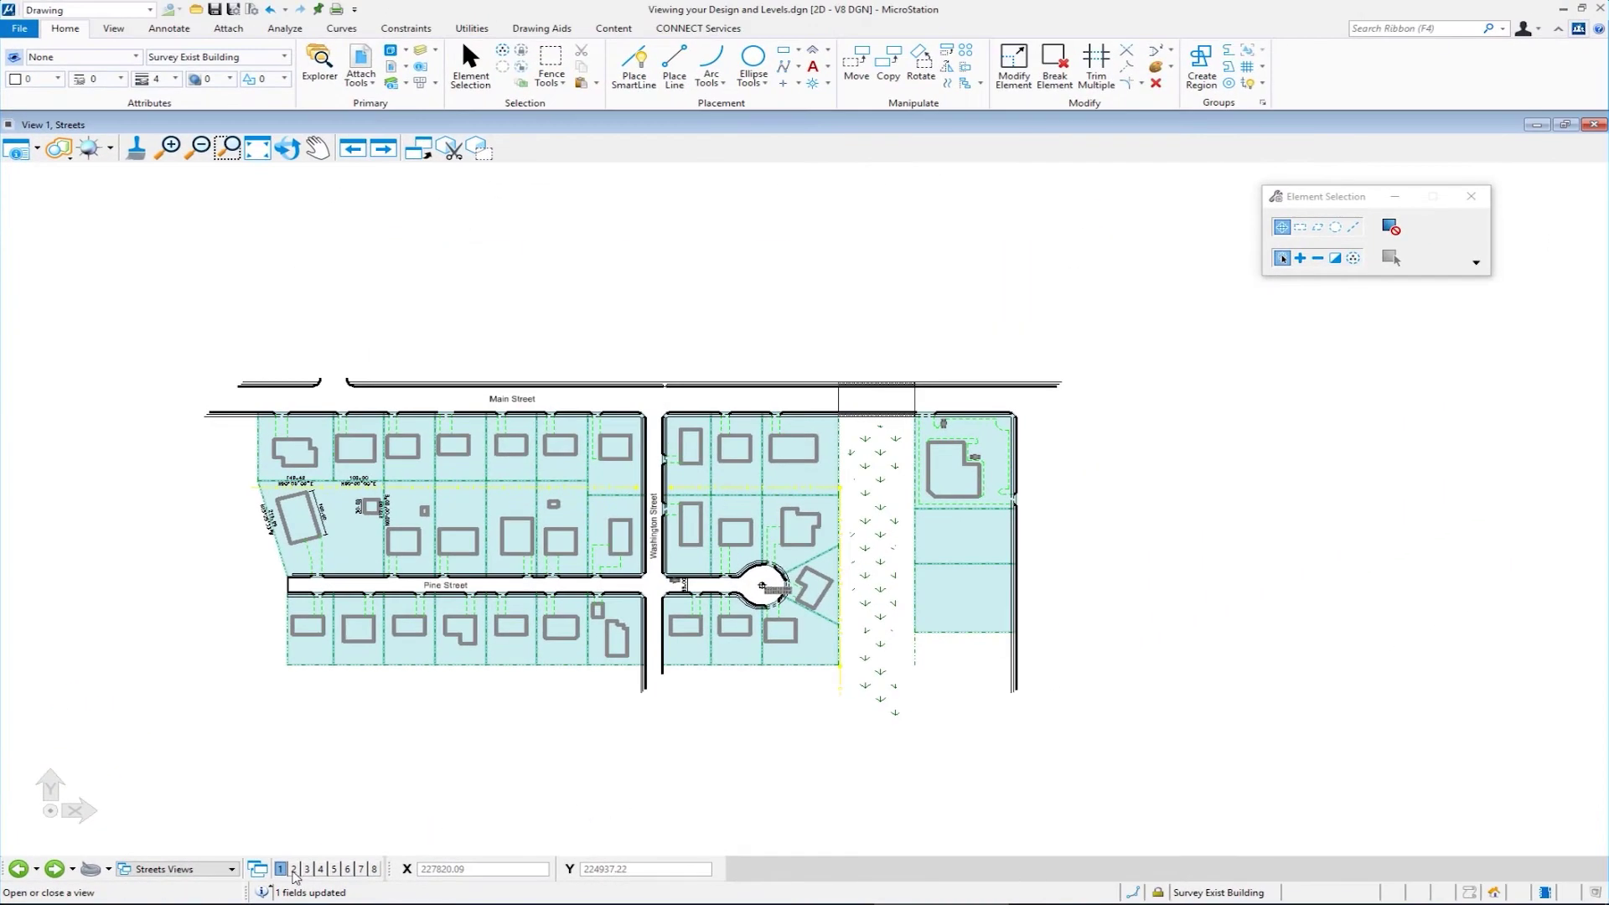
Open Views 2, 3 and 4 of the streets design alongside View 1
click(293, 869)
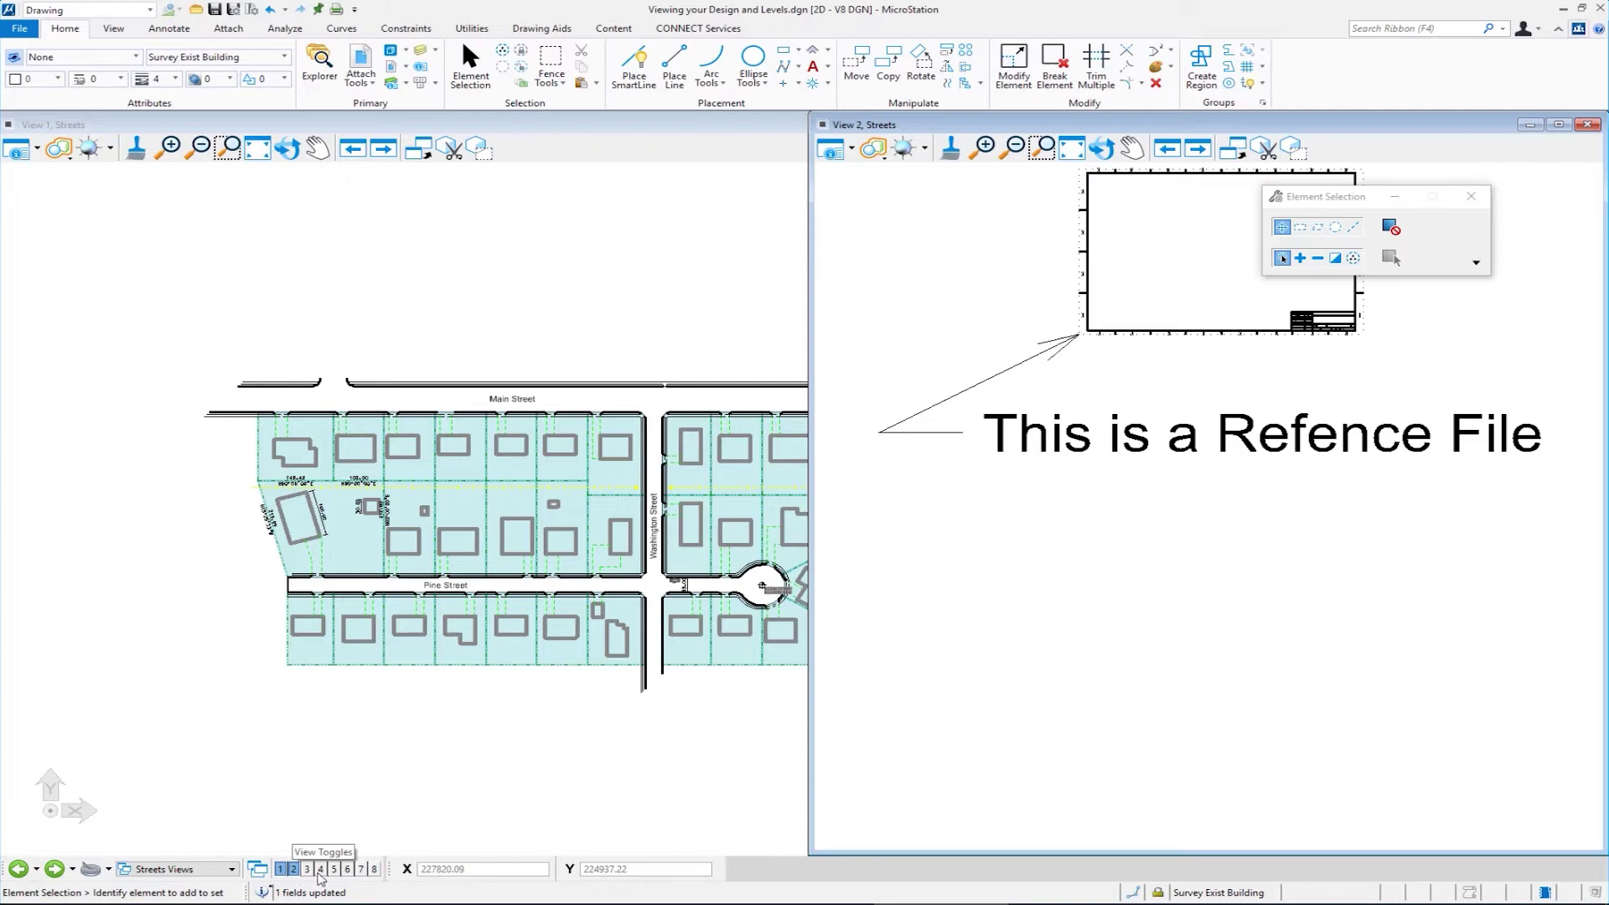
click(306, 869)
click(320, 869)
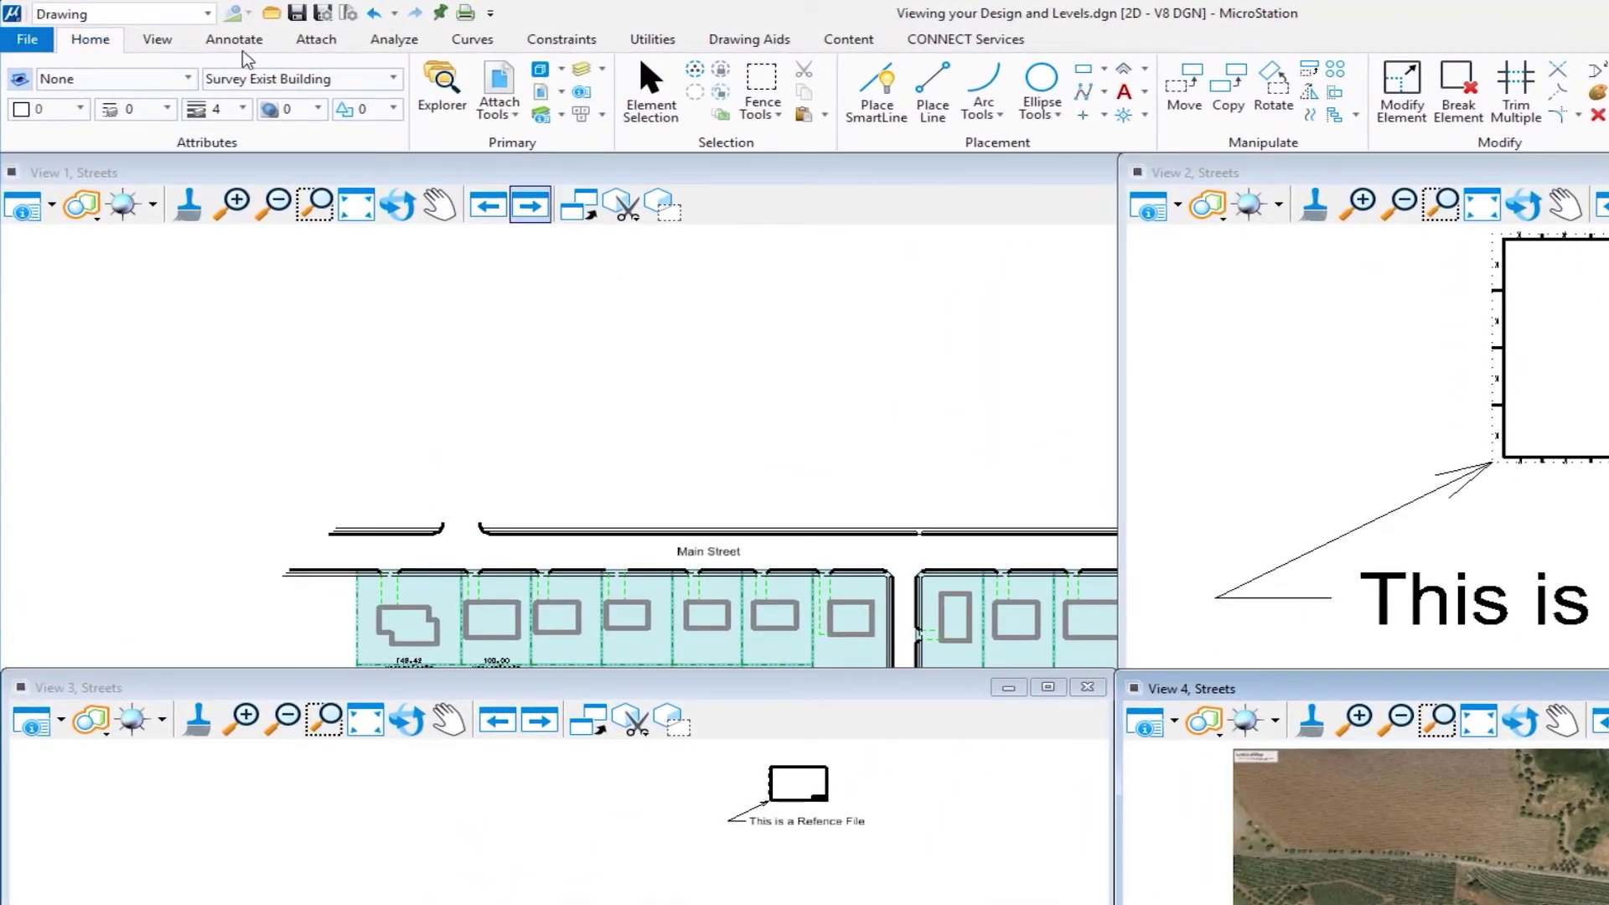
click(158, 42)
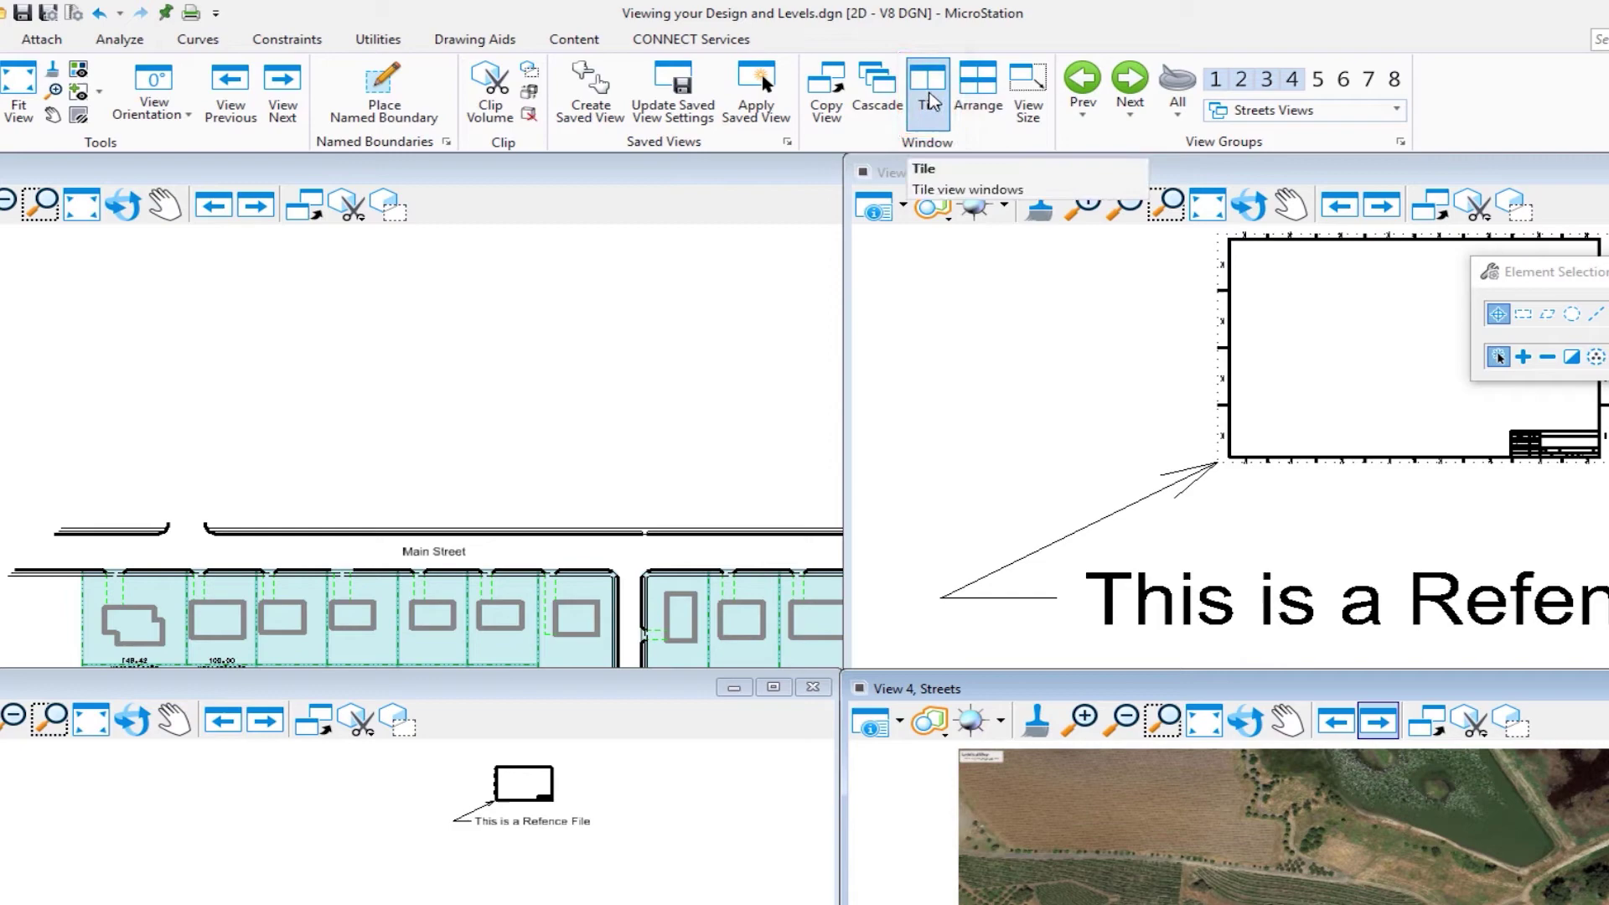
Tile the open views and recentre the reference and raster in View 2
click(927, 94)
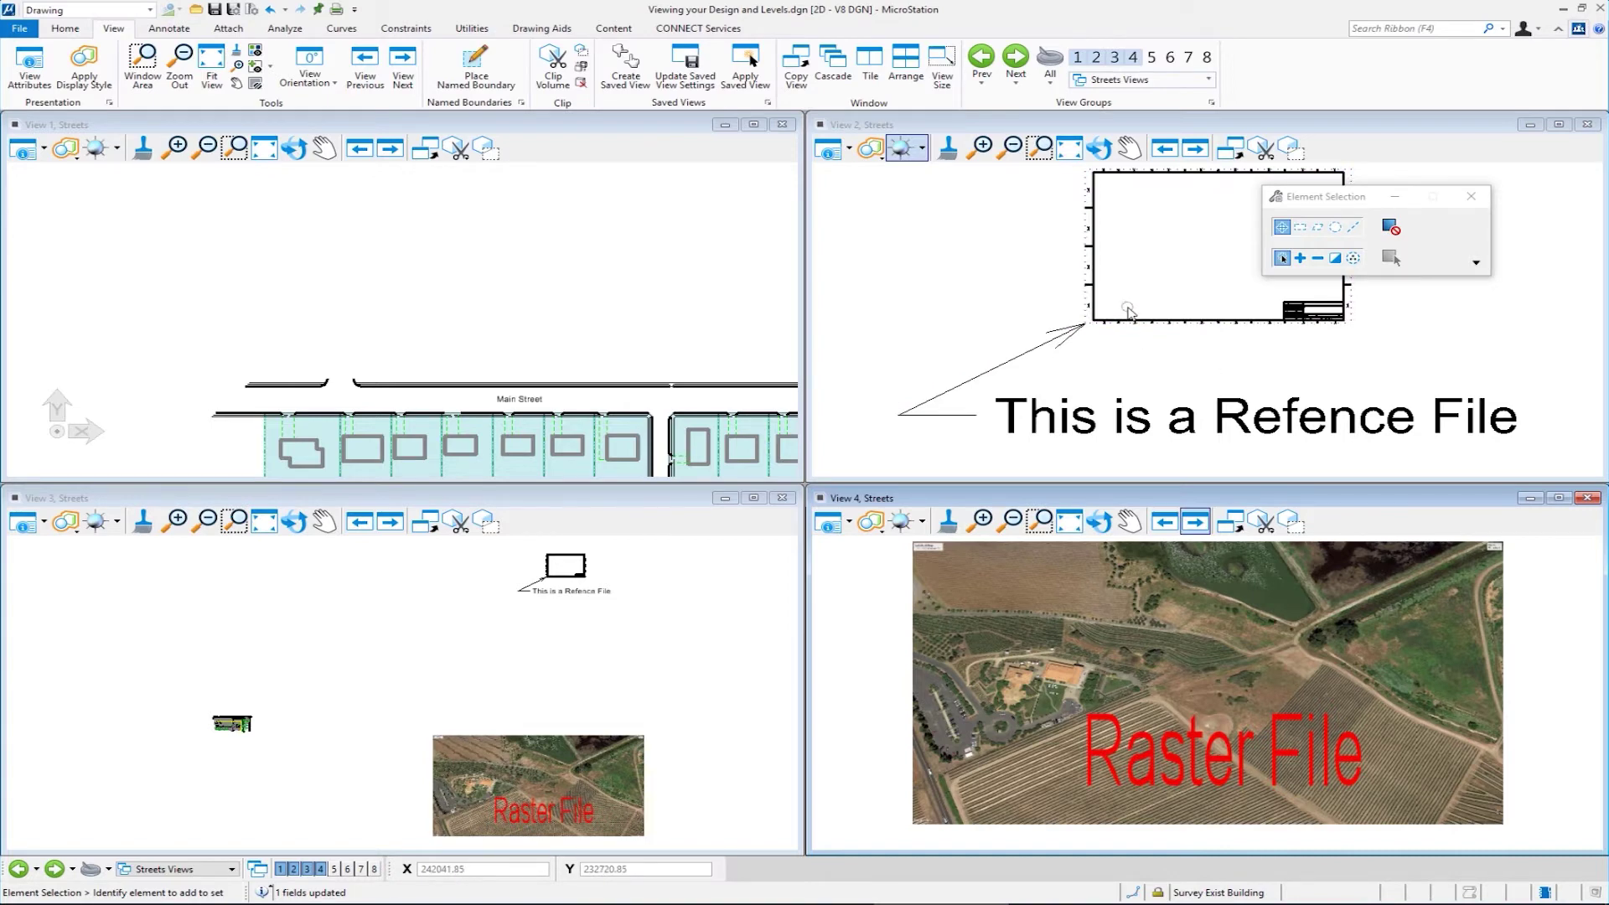
scroll(1131, 316, down, 5)
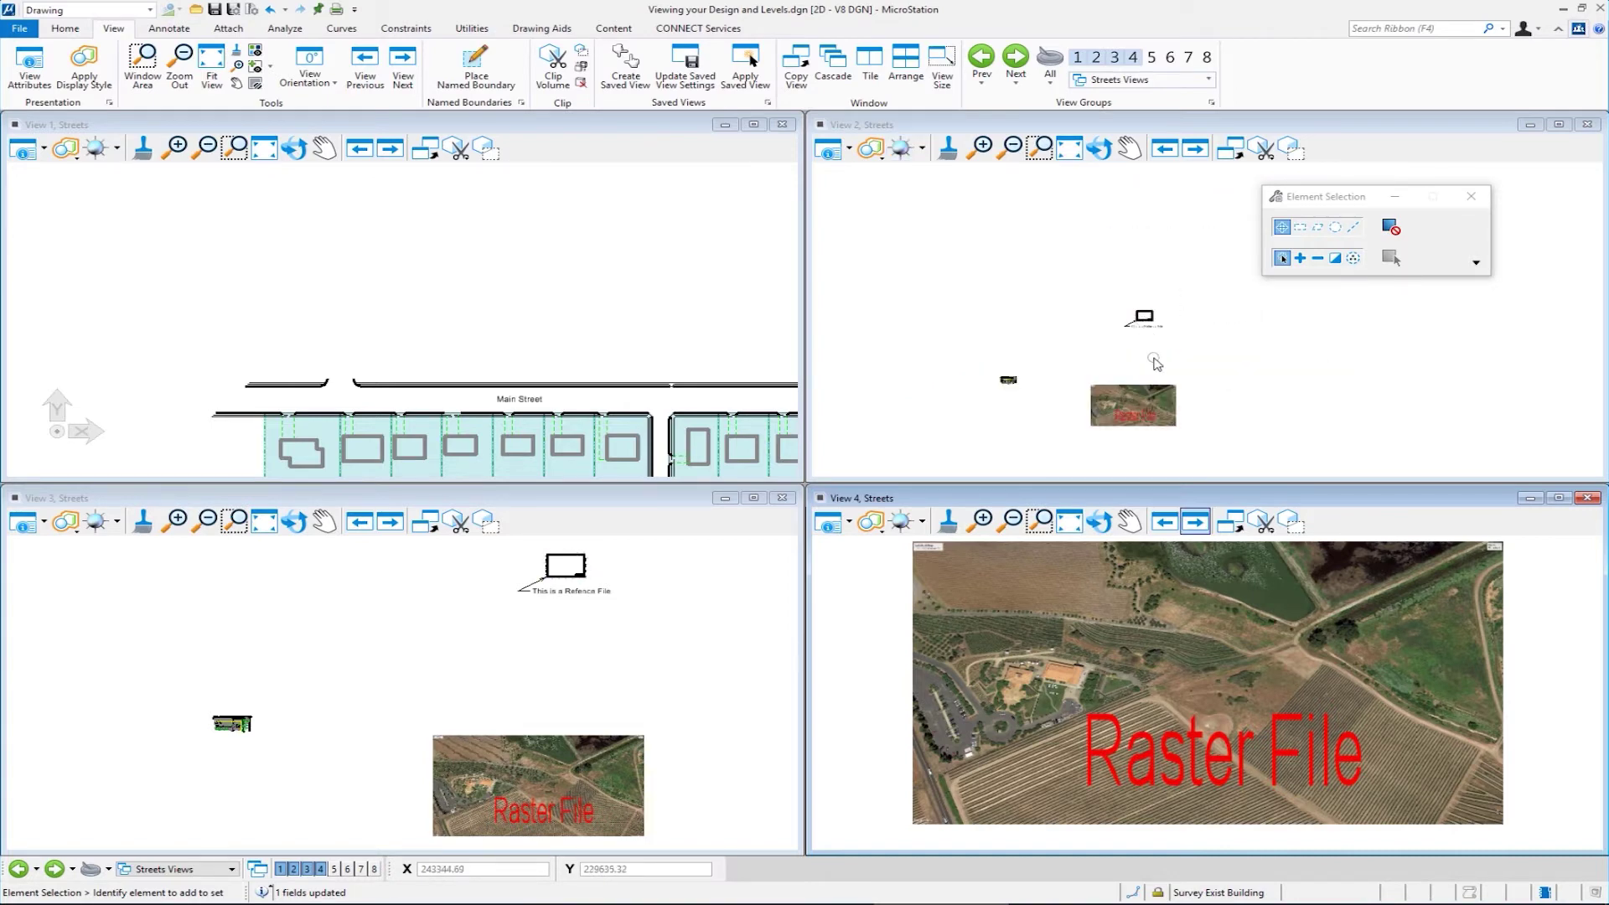
scroll(1161, 359, up, 1)
scroll(1160, 359, up, 2)
scroll(1154, 352, down, 4)
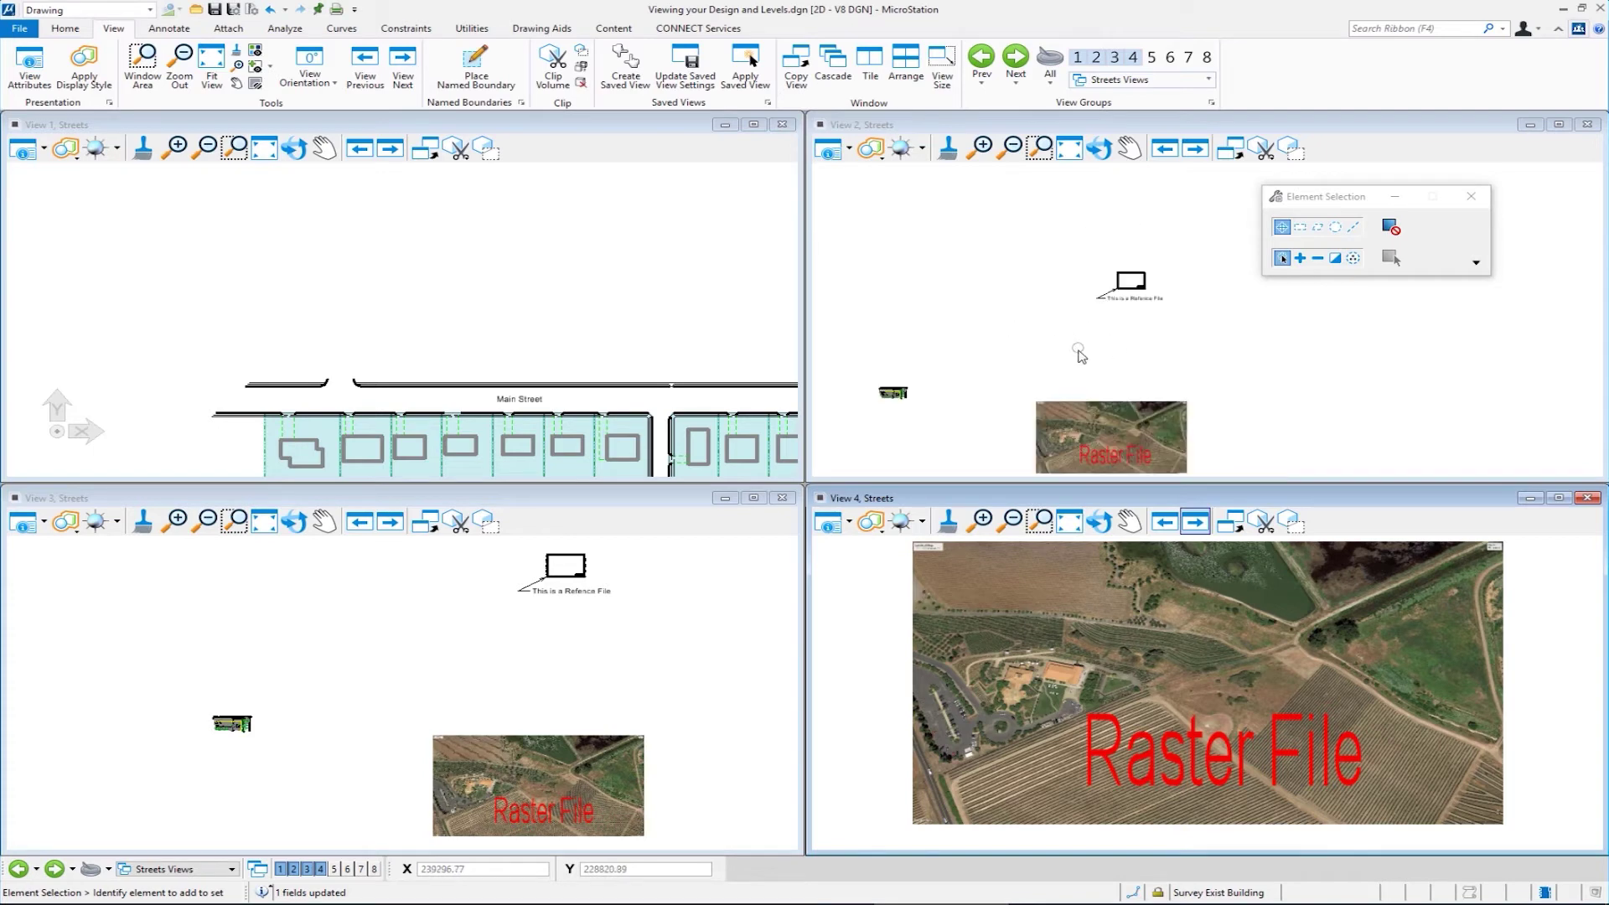
middle_drag(1078, 349, 1113, 307)
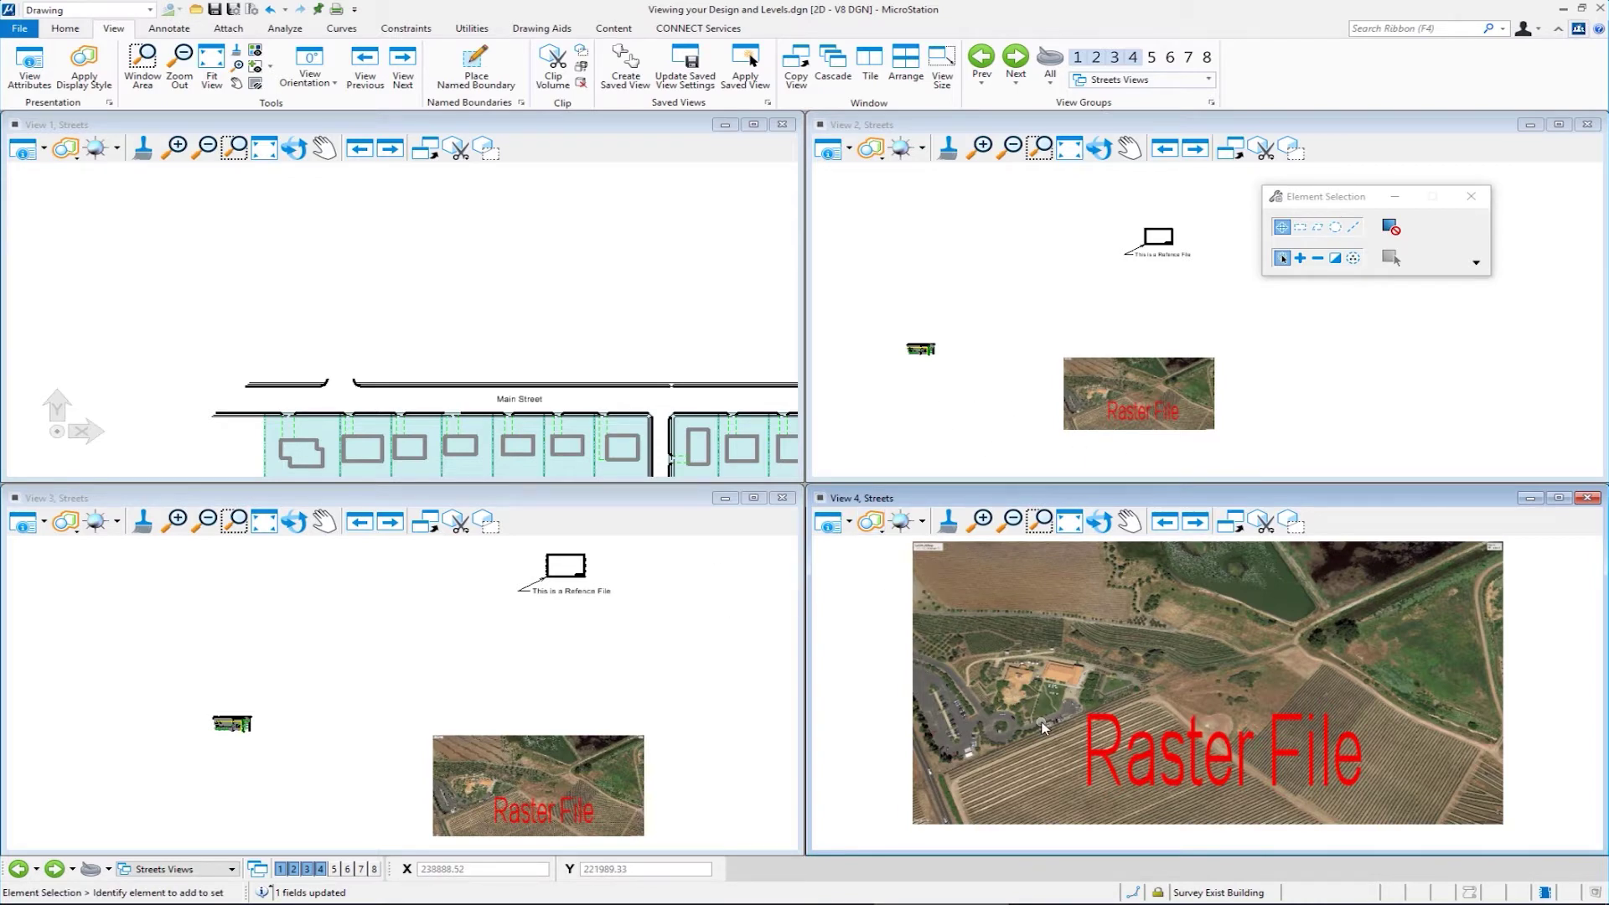
Close Views 2 and 3, then zoom View 1 in on the 148.42-parcel building
click(782, 499)
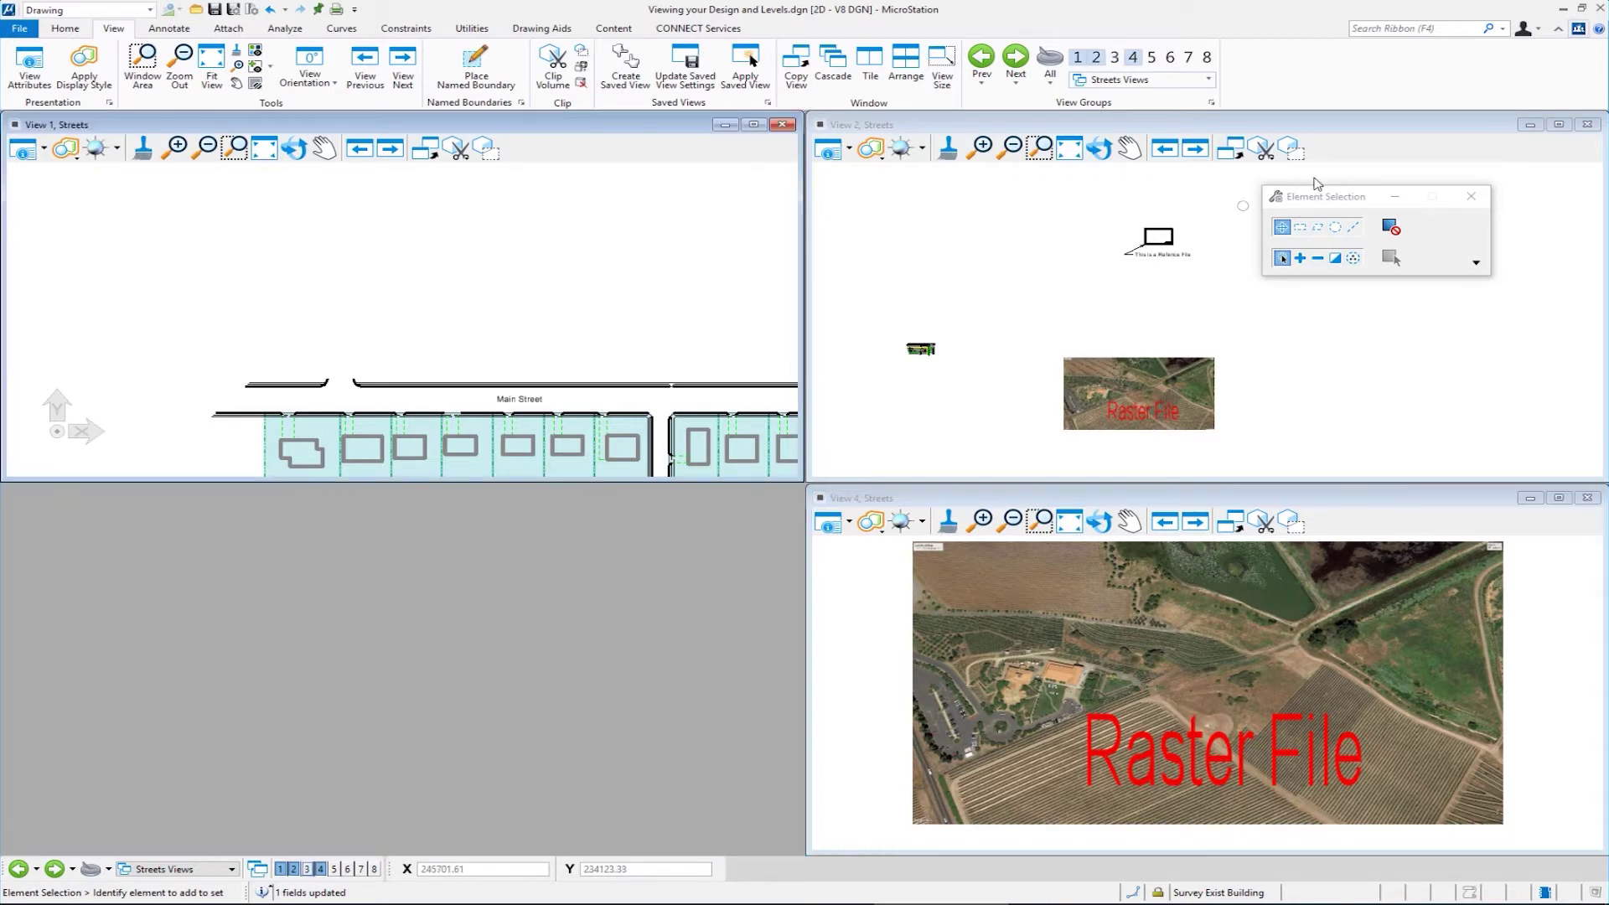
click(1586, 124)
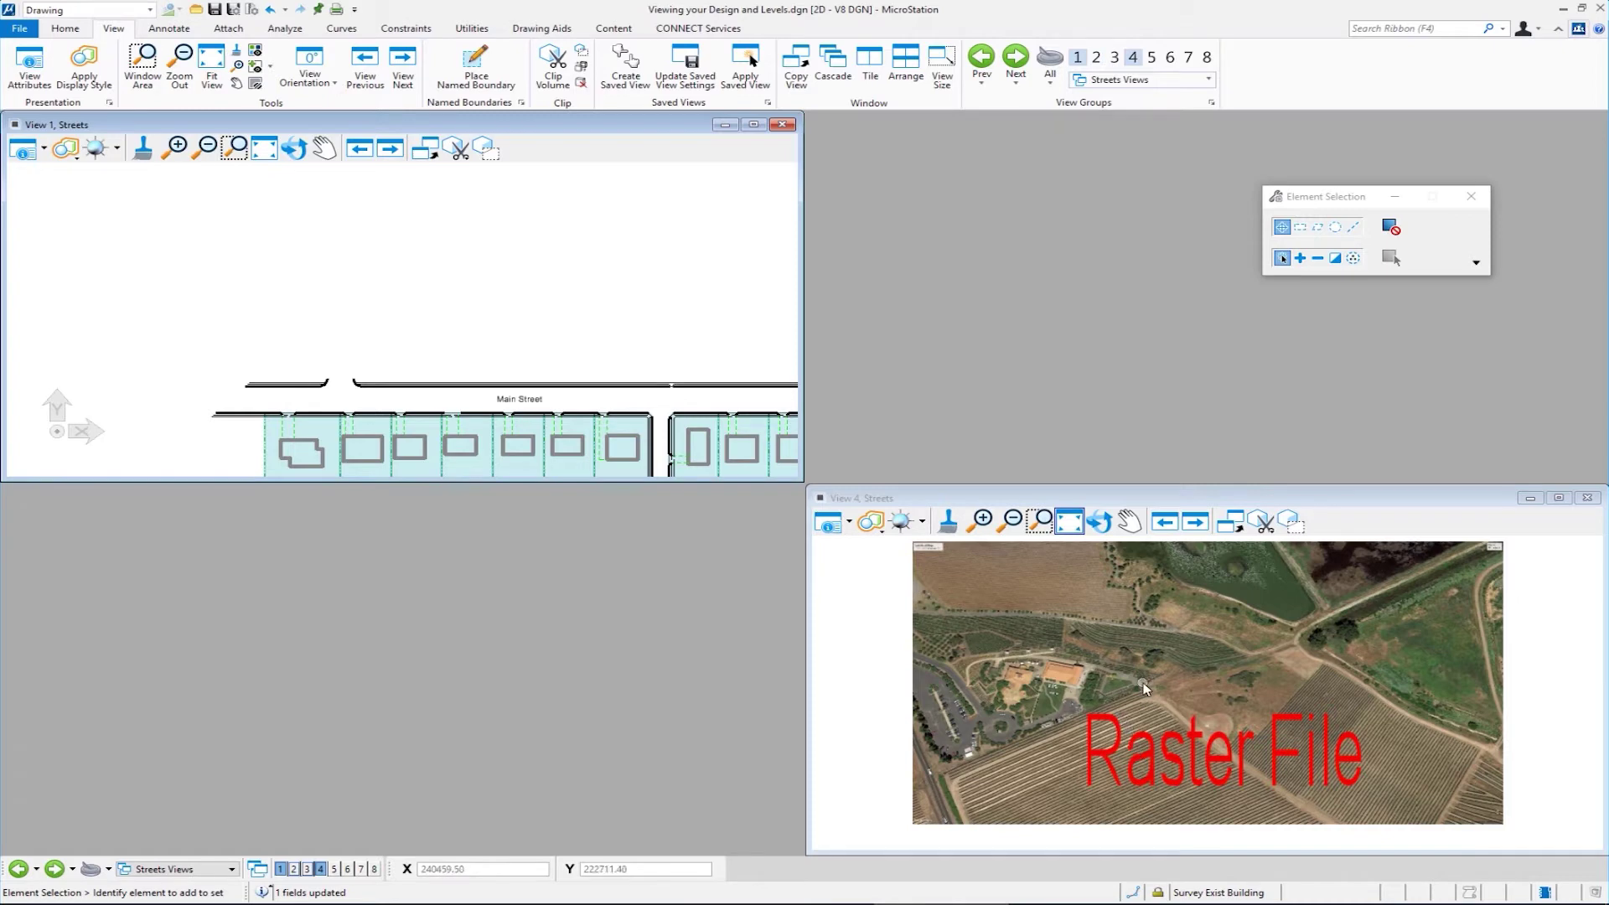
scroll(1128, 671, down, 4)
middle_drag(1164, 577, 1107, 658)
scroll(1131, 655, up, 6)
scroll(1120, 682, up, 3)
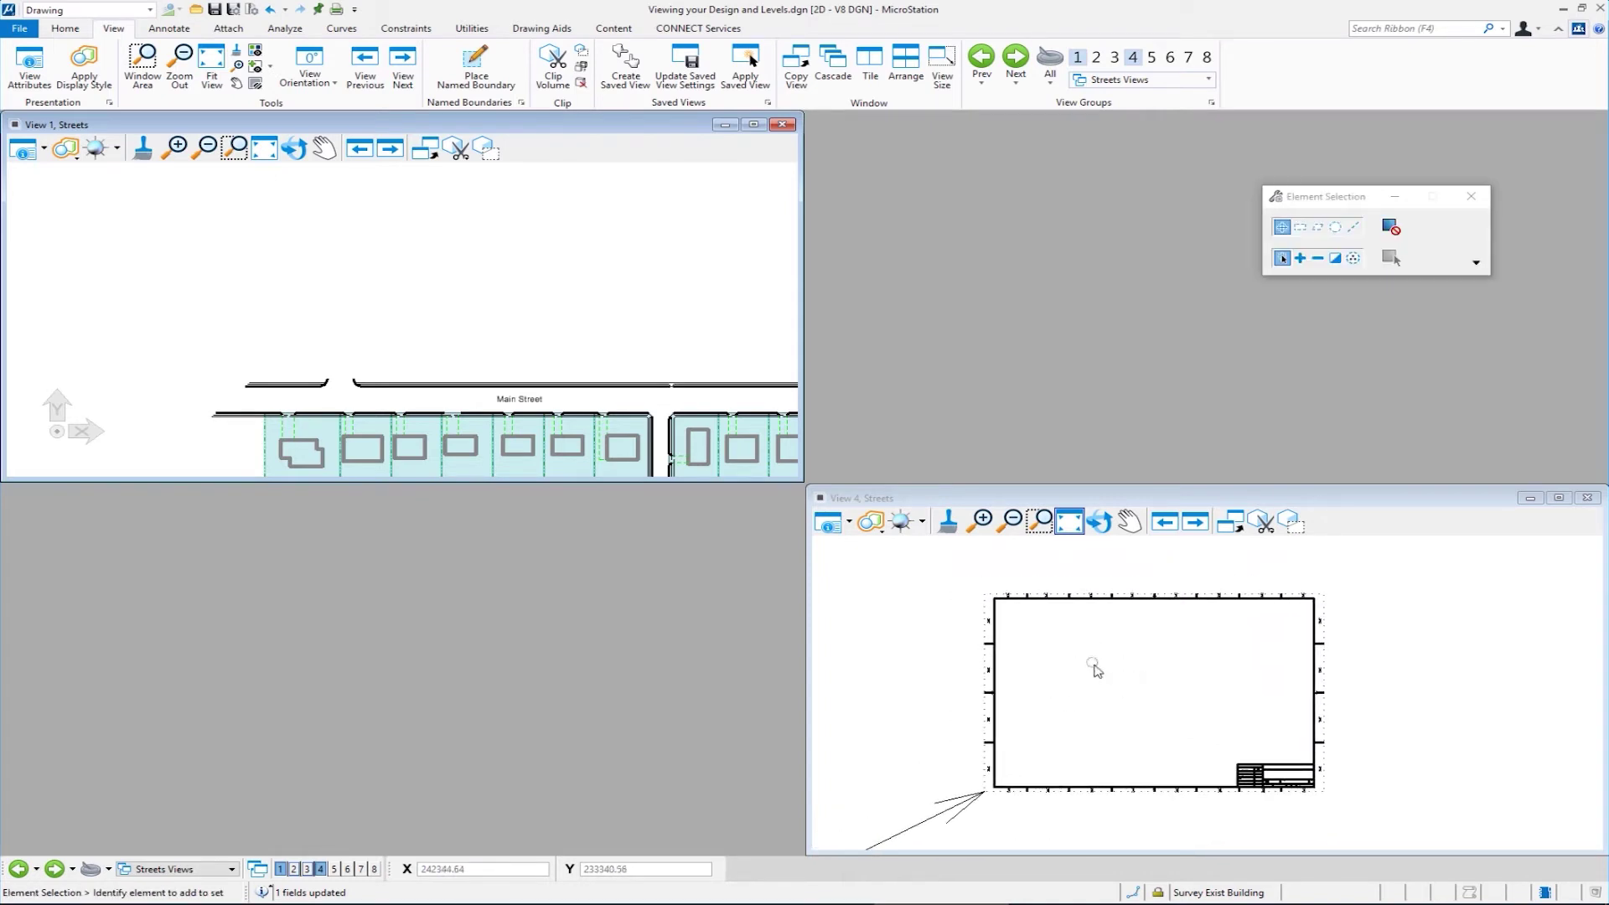
middle_drag(453, 349, 357, 155)
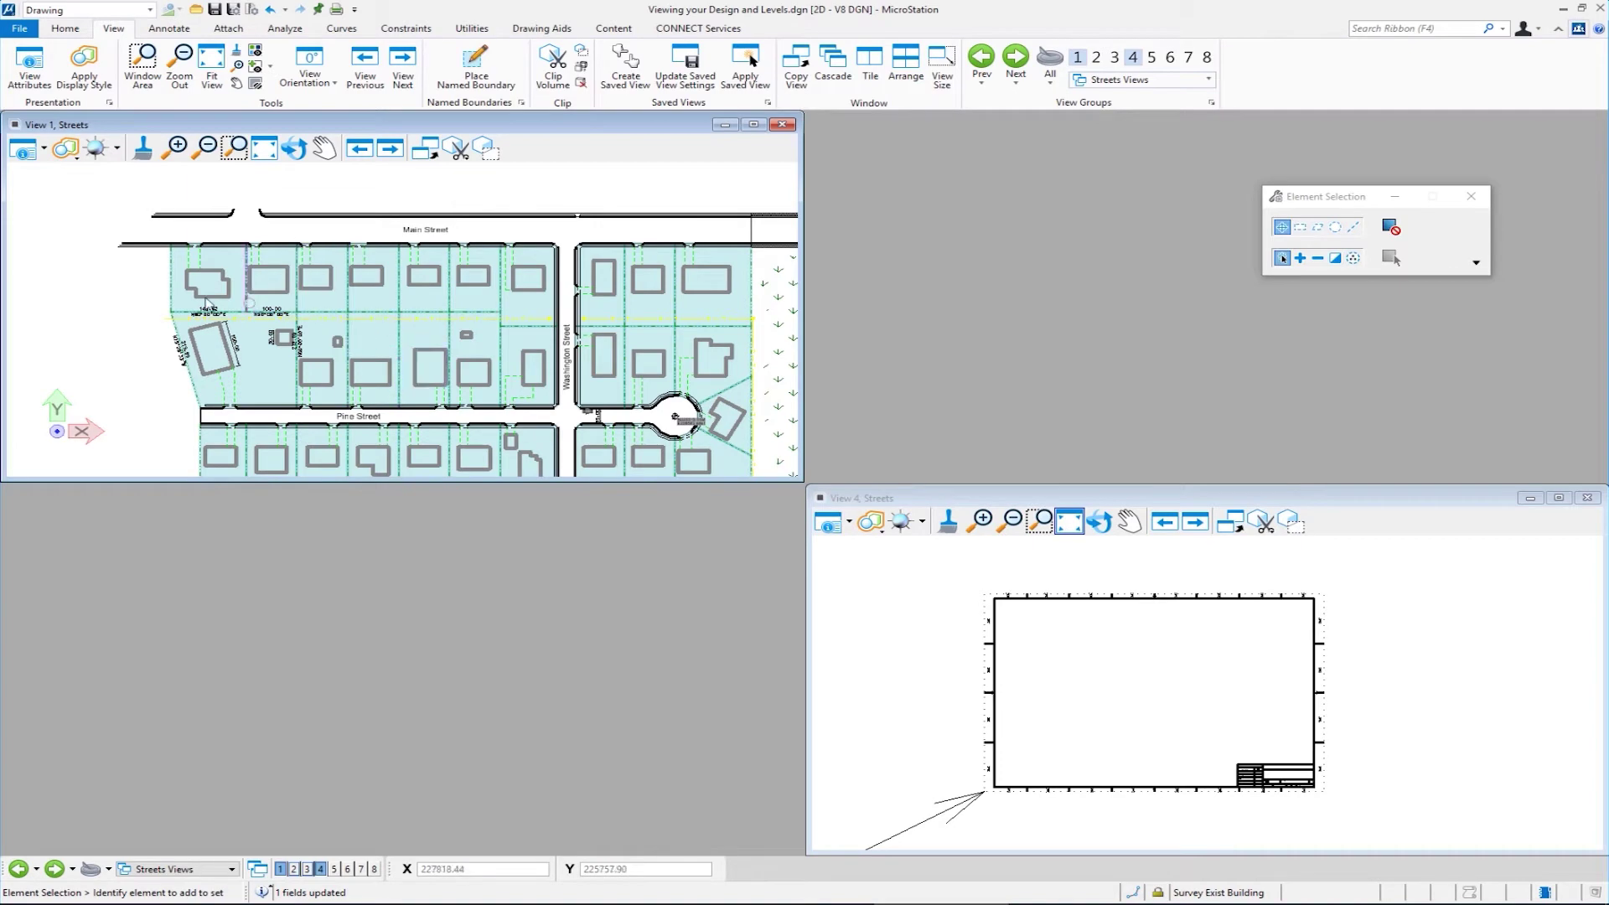
scroll(151, 305, up, 5)
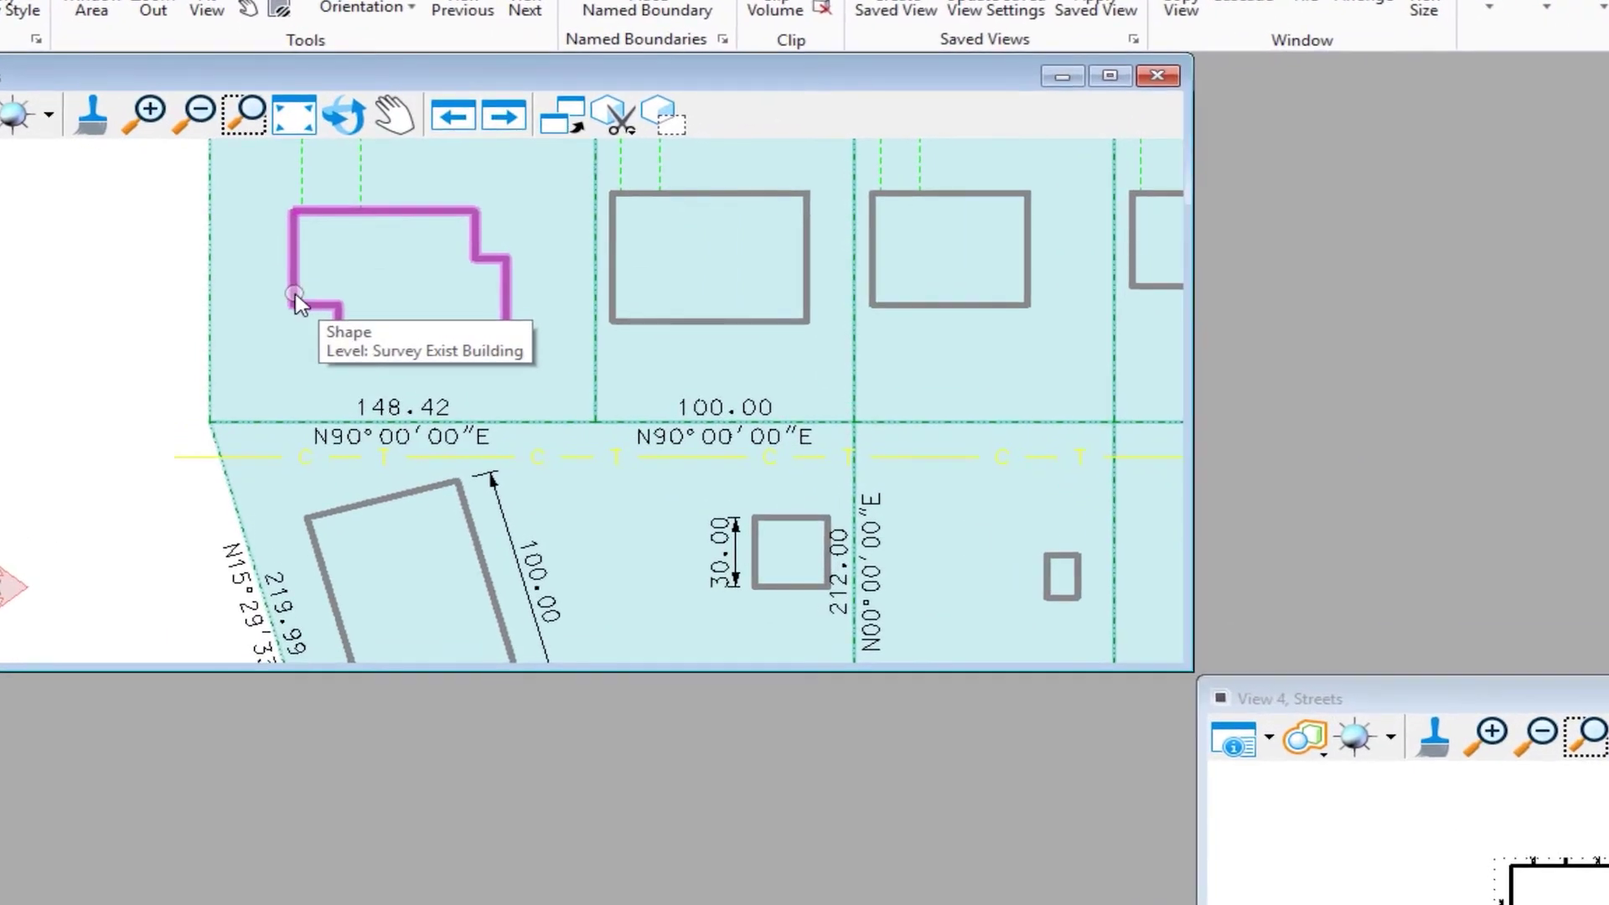
right_click(265, 261)
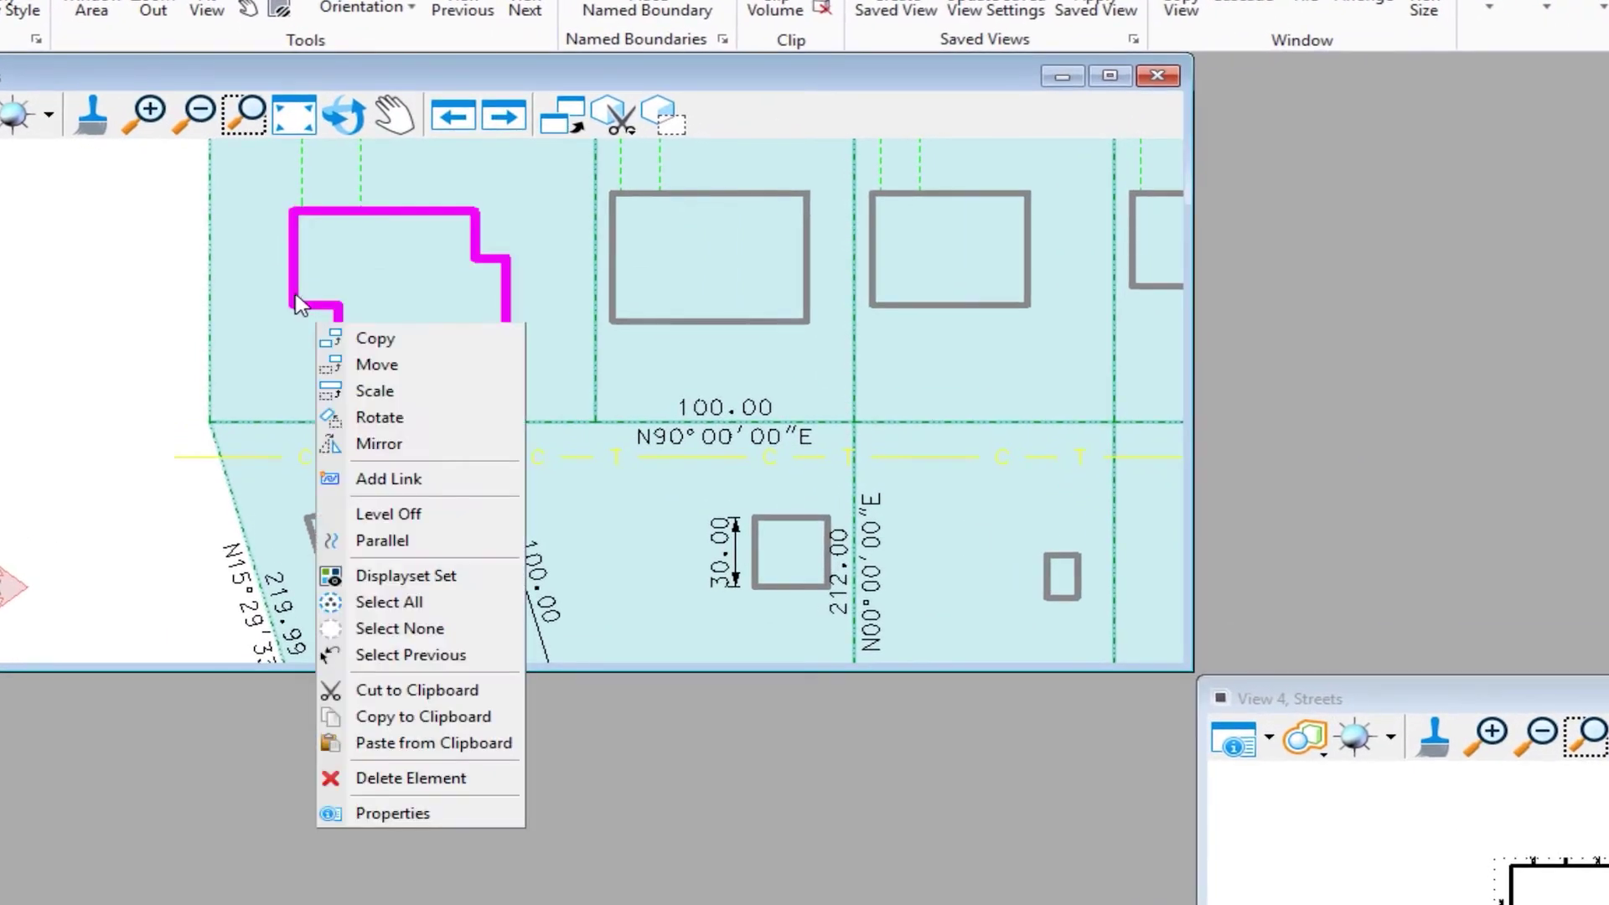
Copy the building outline into the reference border in View 4, then undo the copy with Ctrl+Z
click(374, 338)
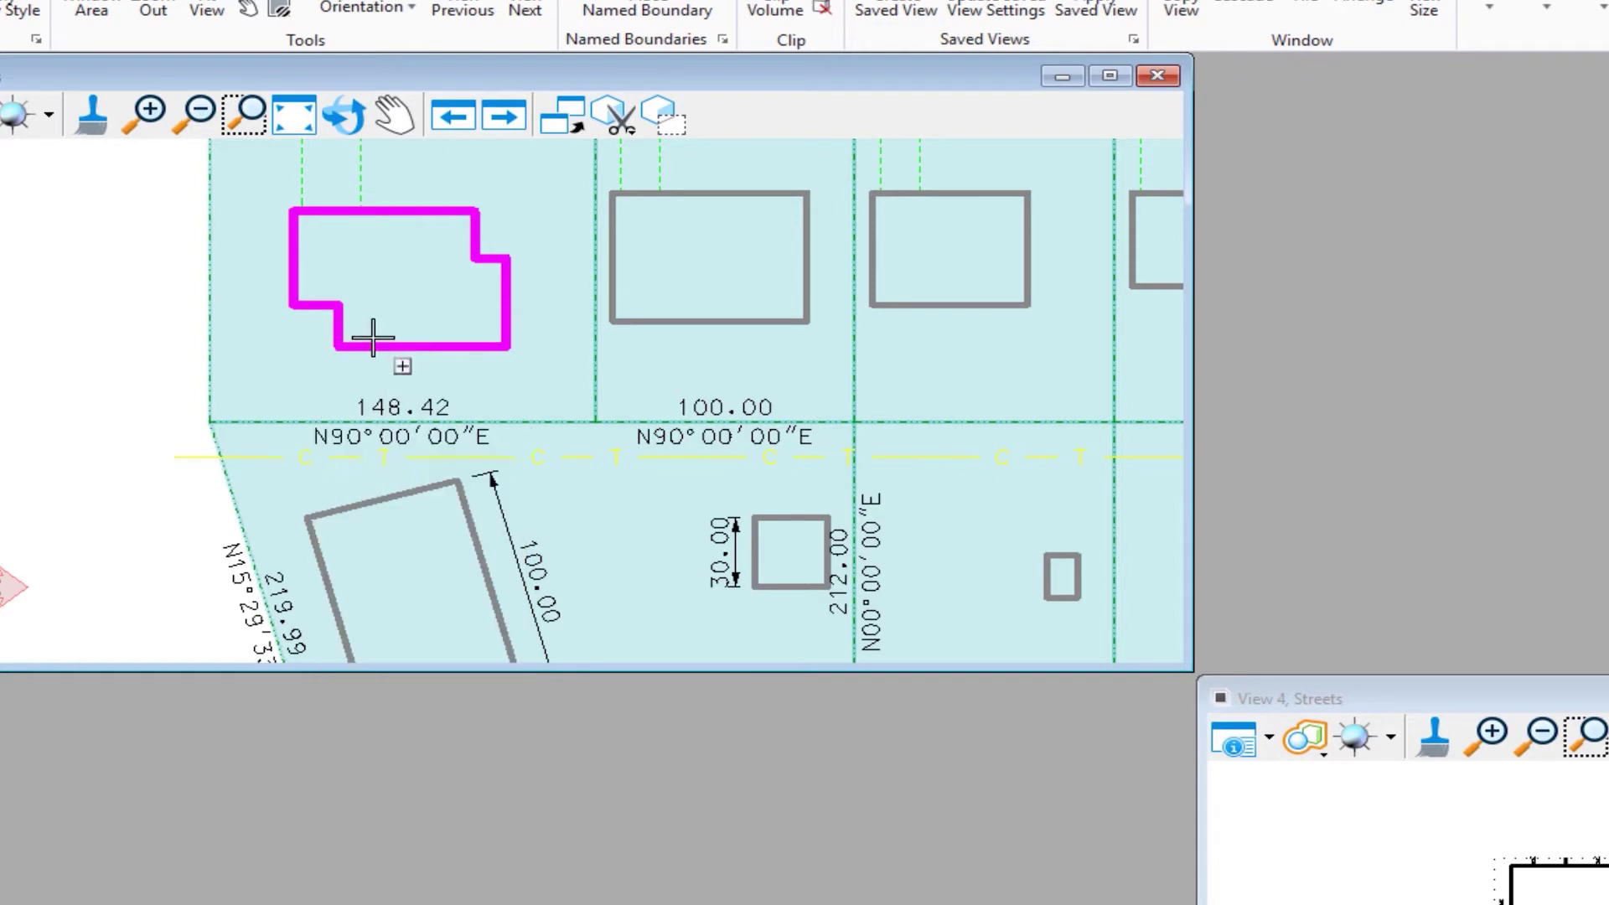
click(403, 281)
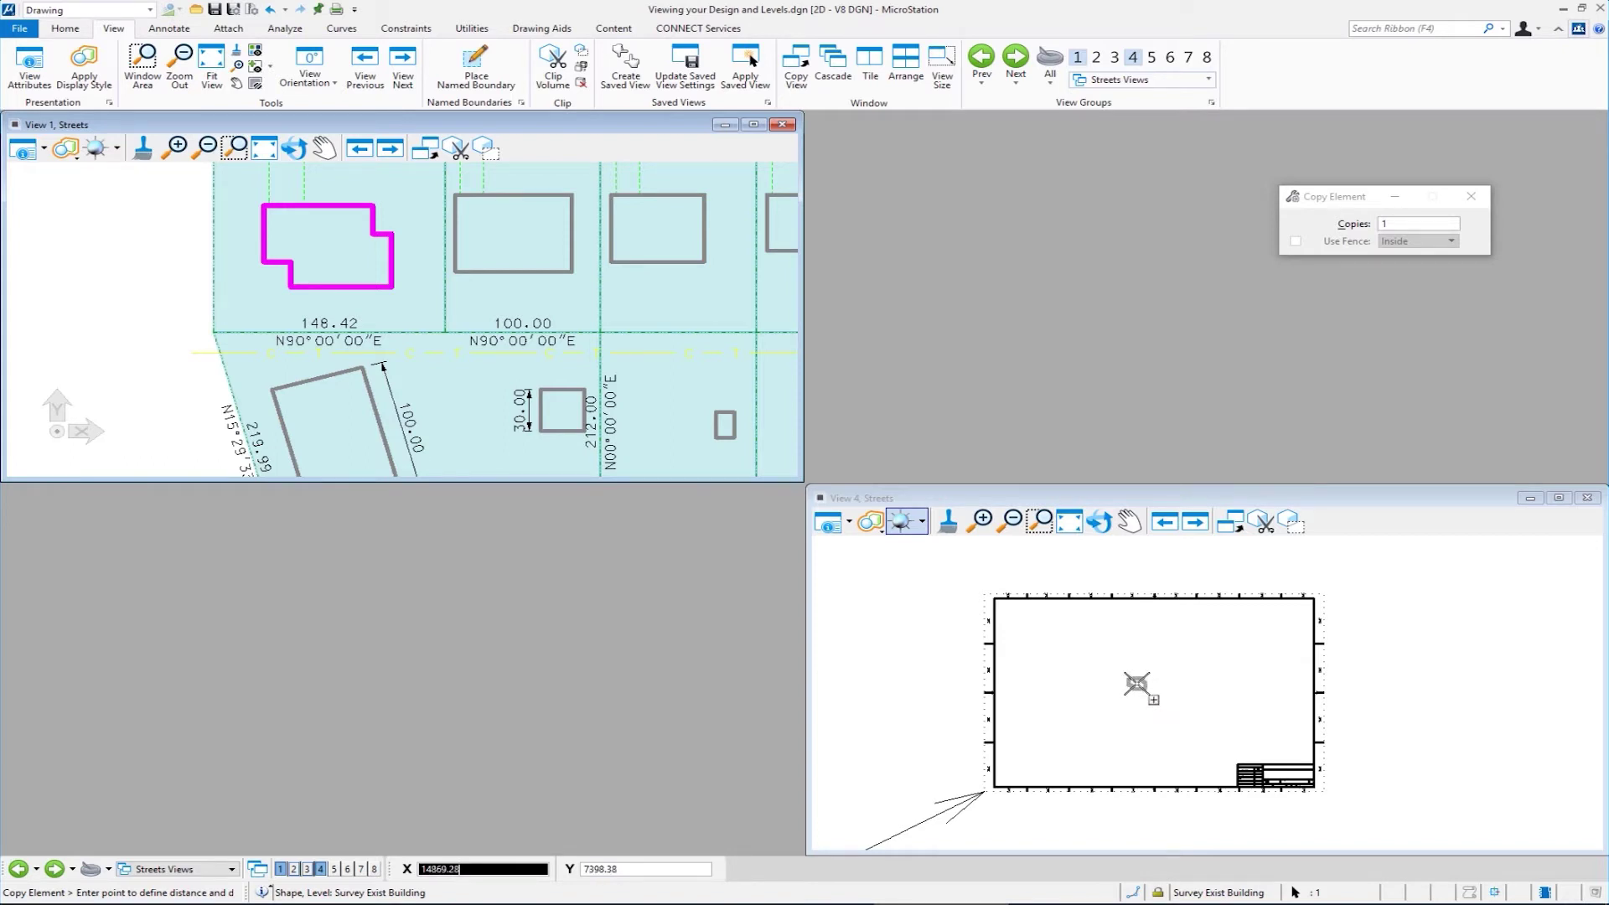
click(1138, 683)
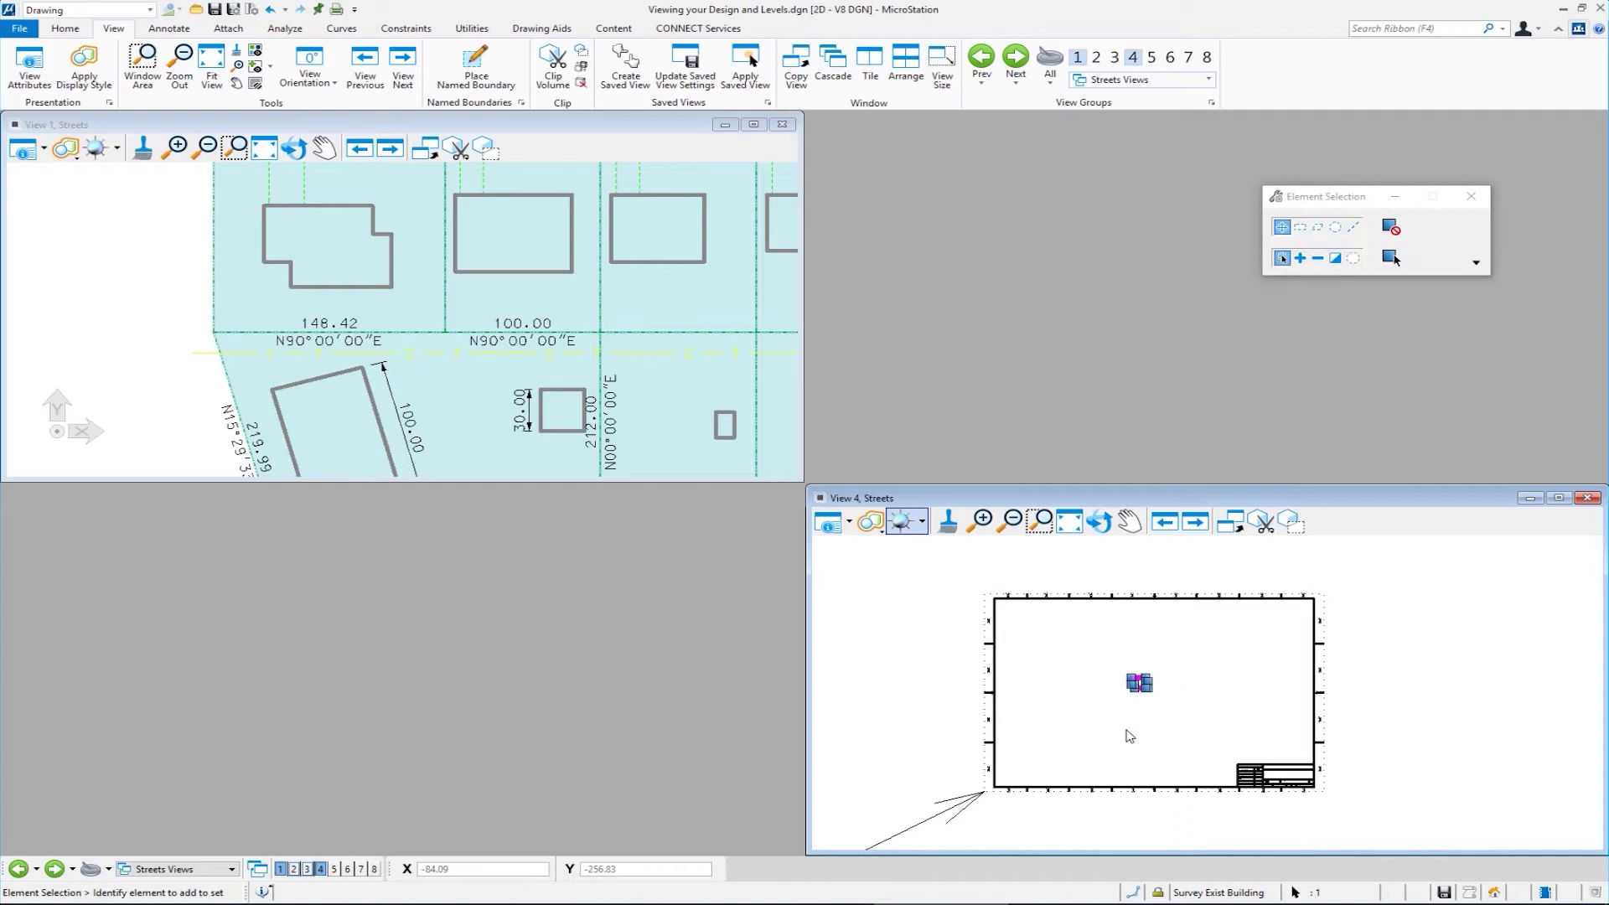
click(1187, 729)
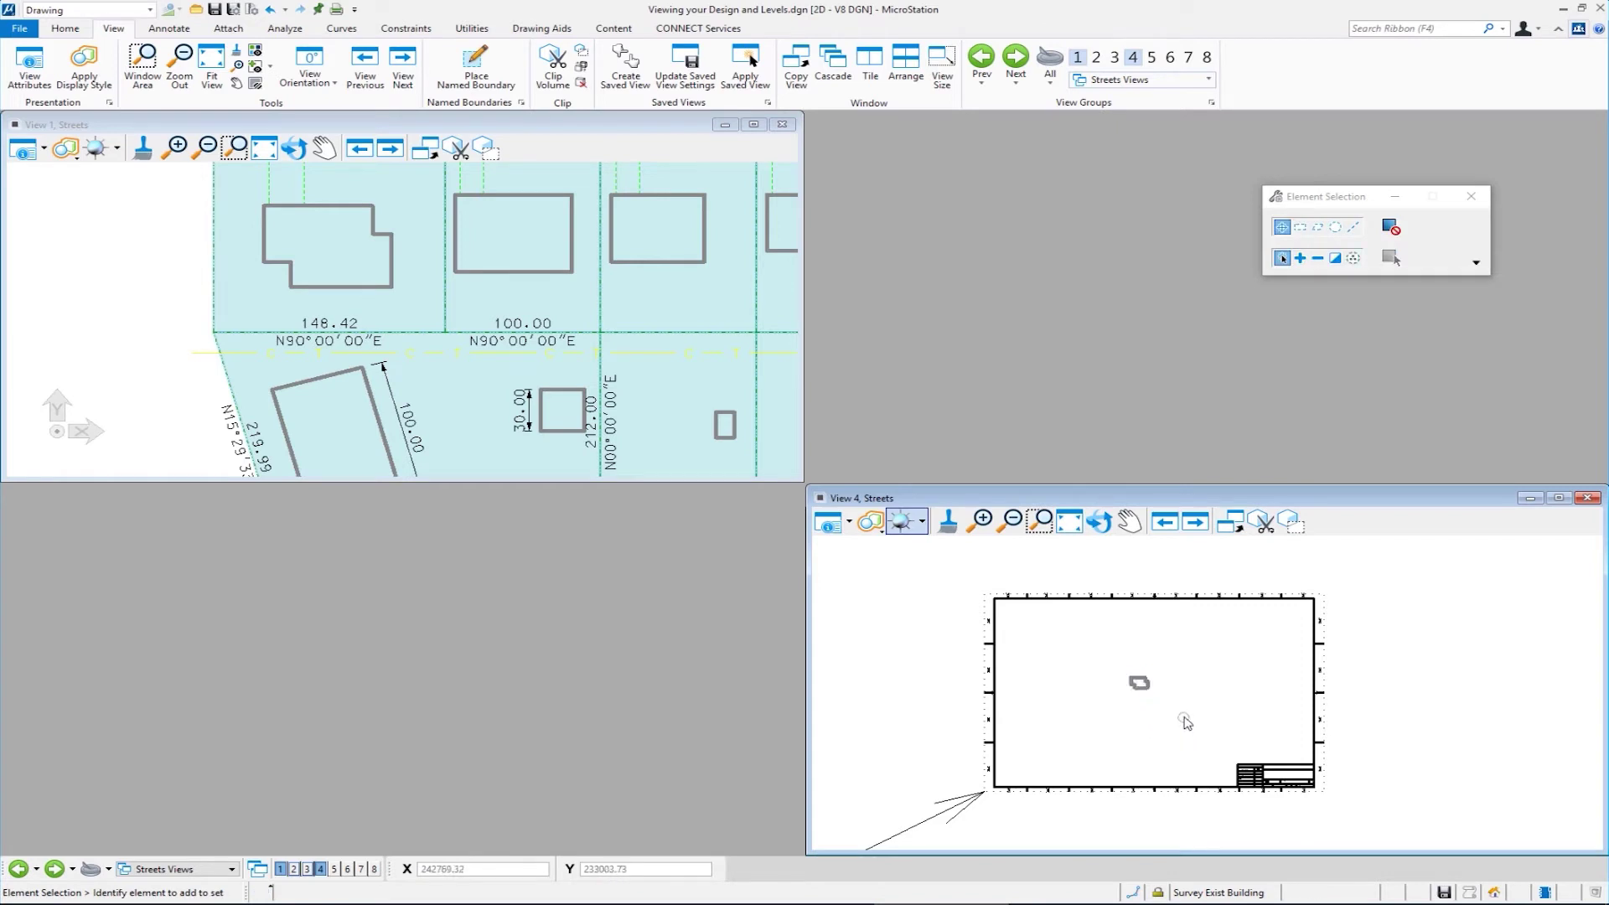
key(ctrl+z)
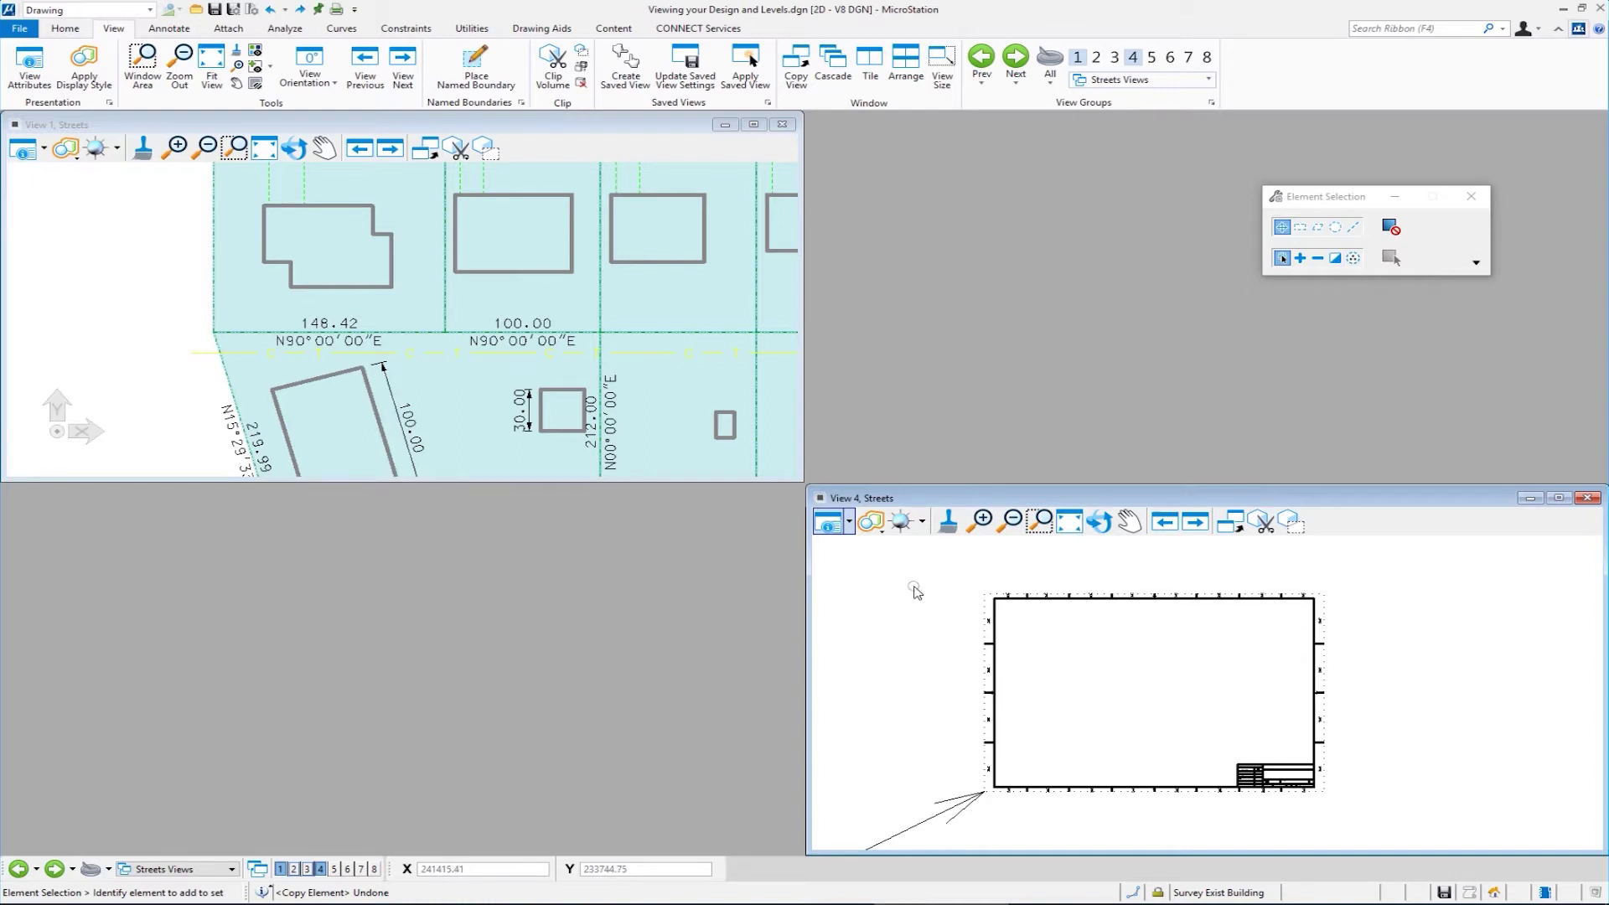
Reopen View 3, enlarge View 4 over the right half, and arrange all three views edge to edge
click(307, 869)
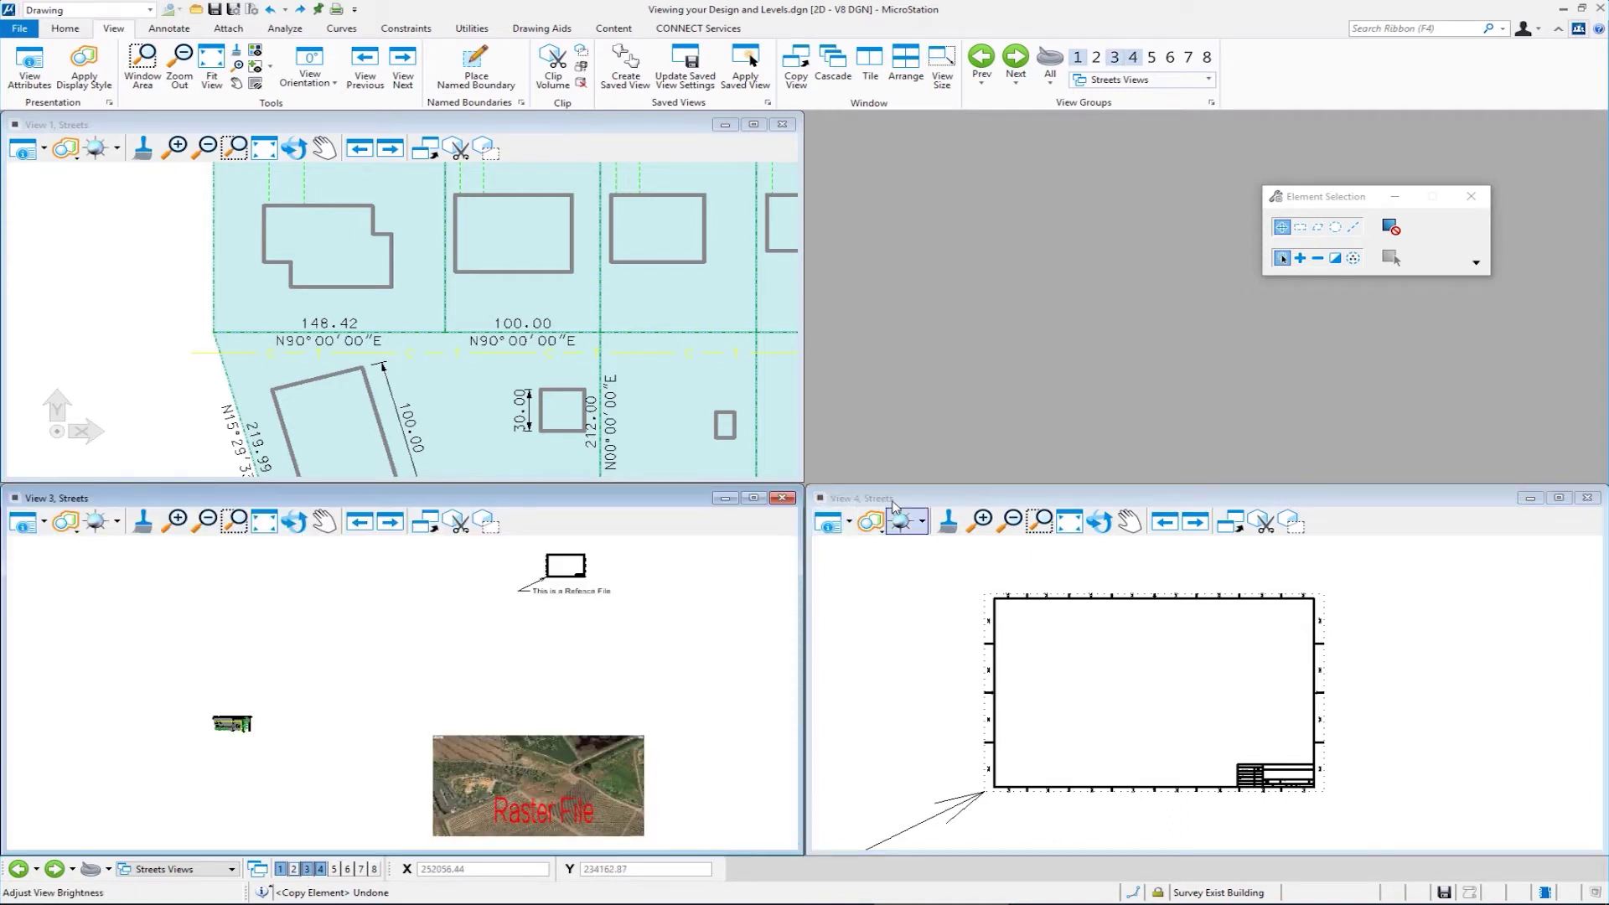
drag(851, 496, 1041, 125)
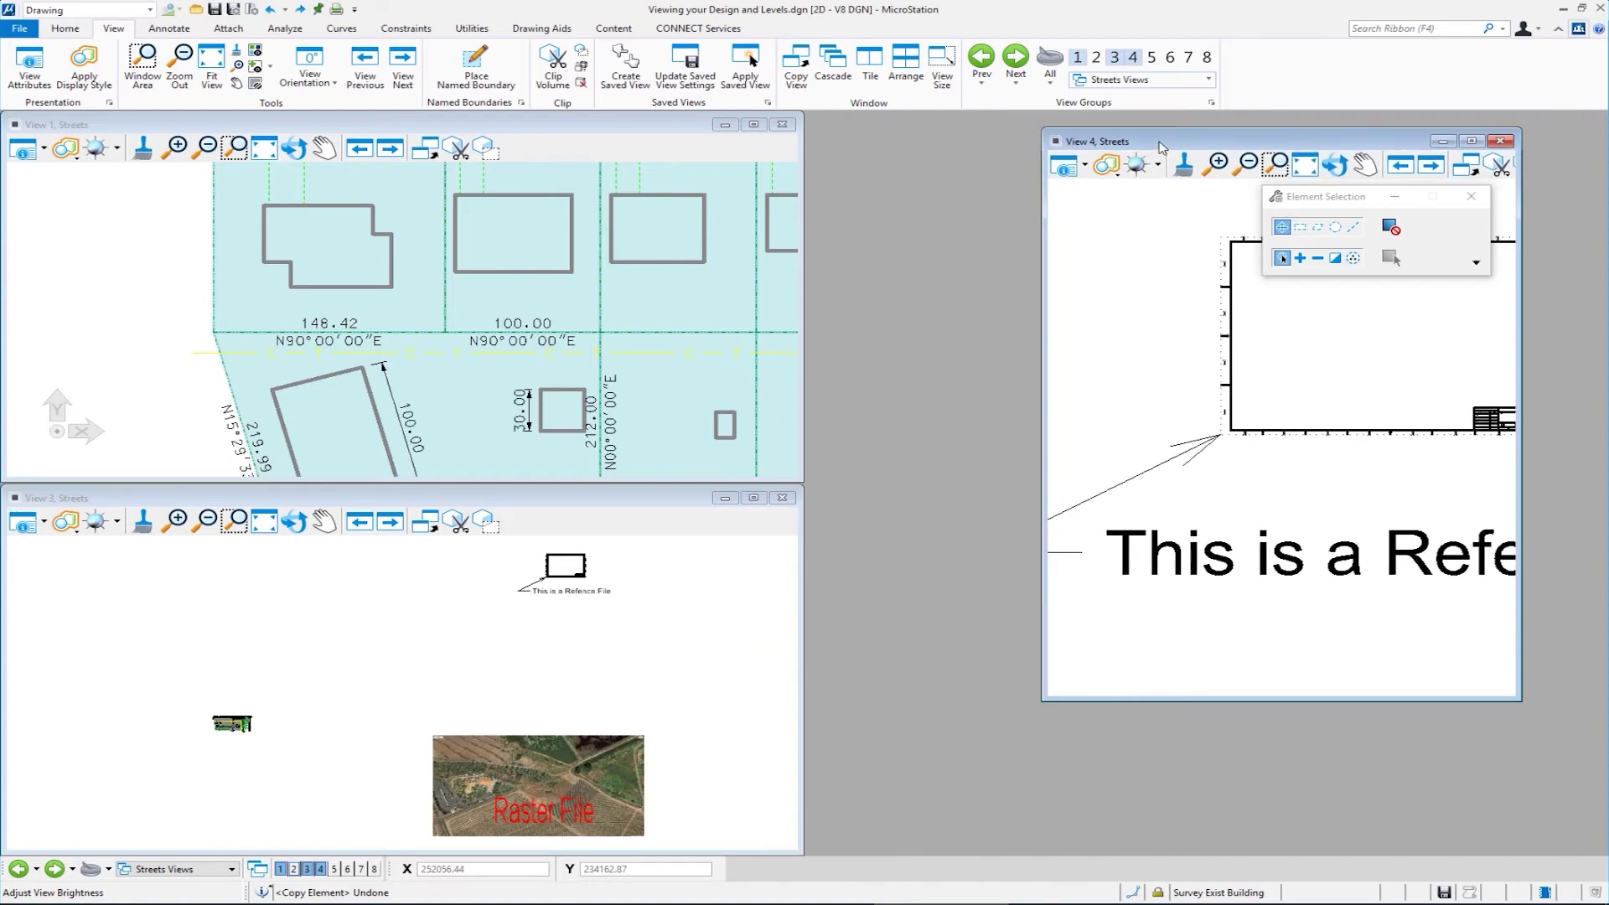
drag(1161, 147, 951, 155)
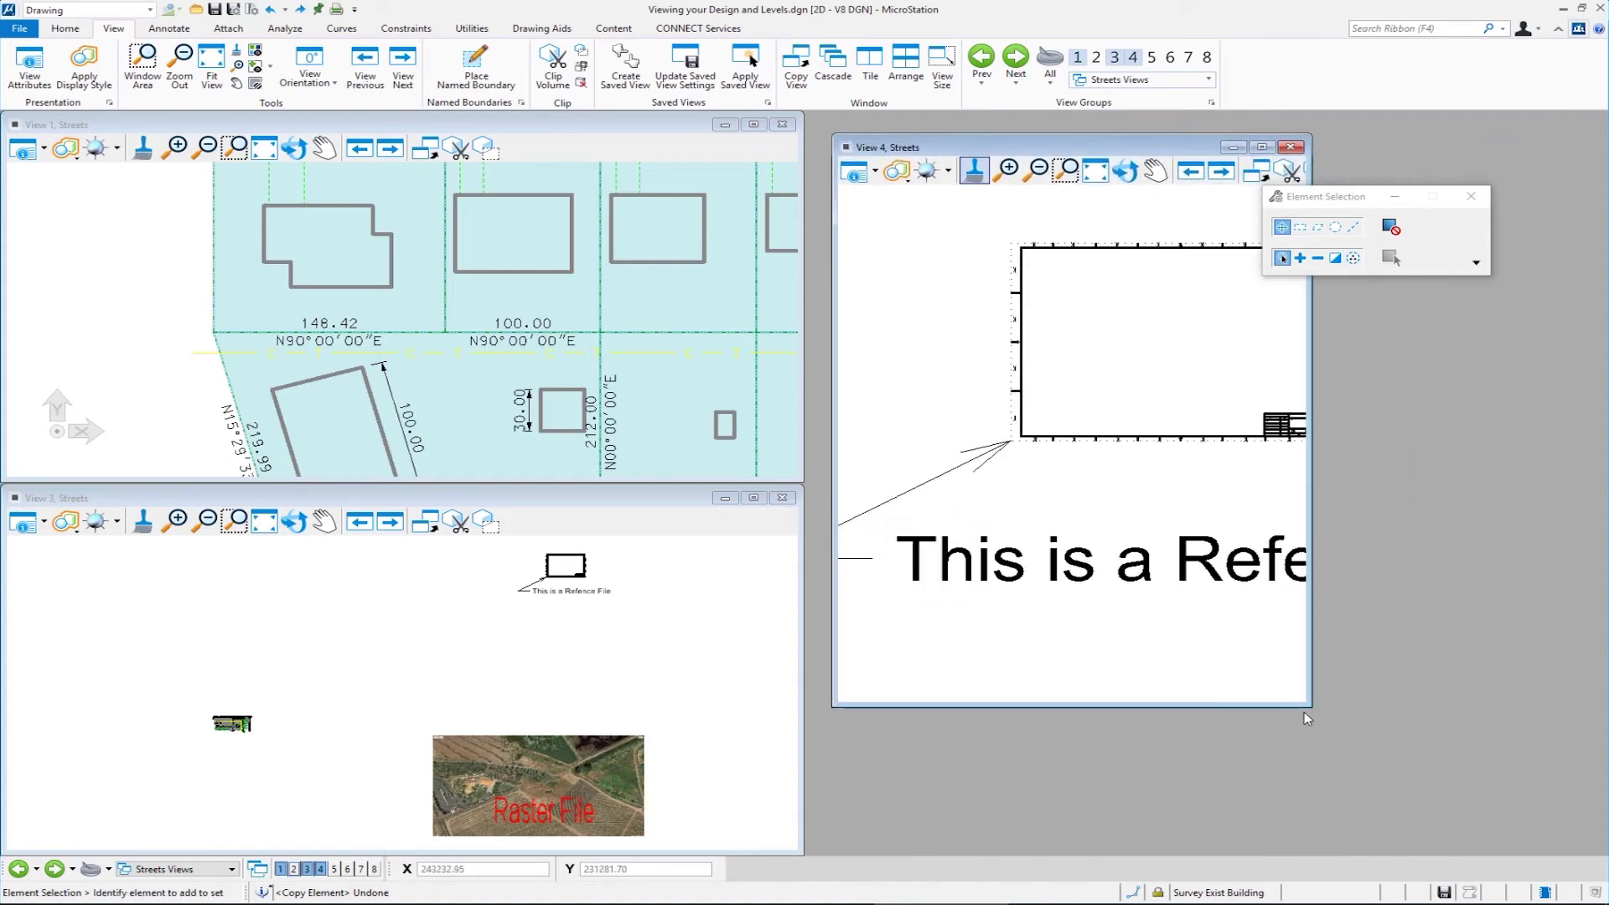
drag(1314, 717, 1556, 838)
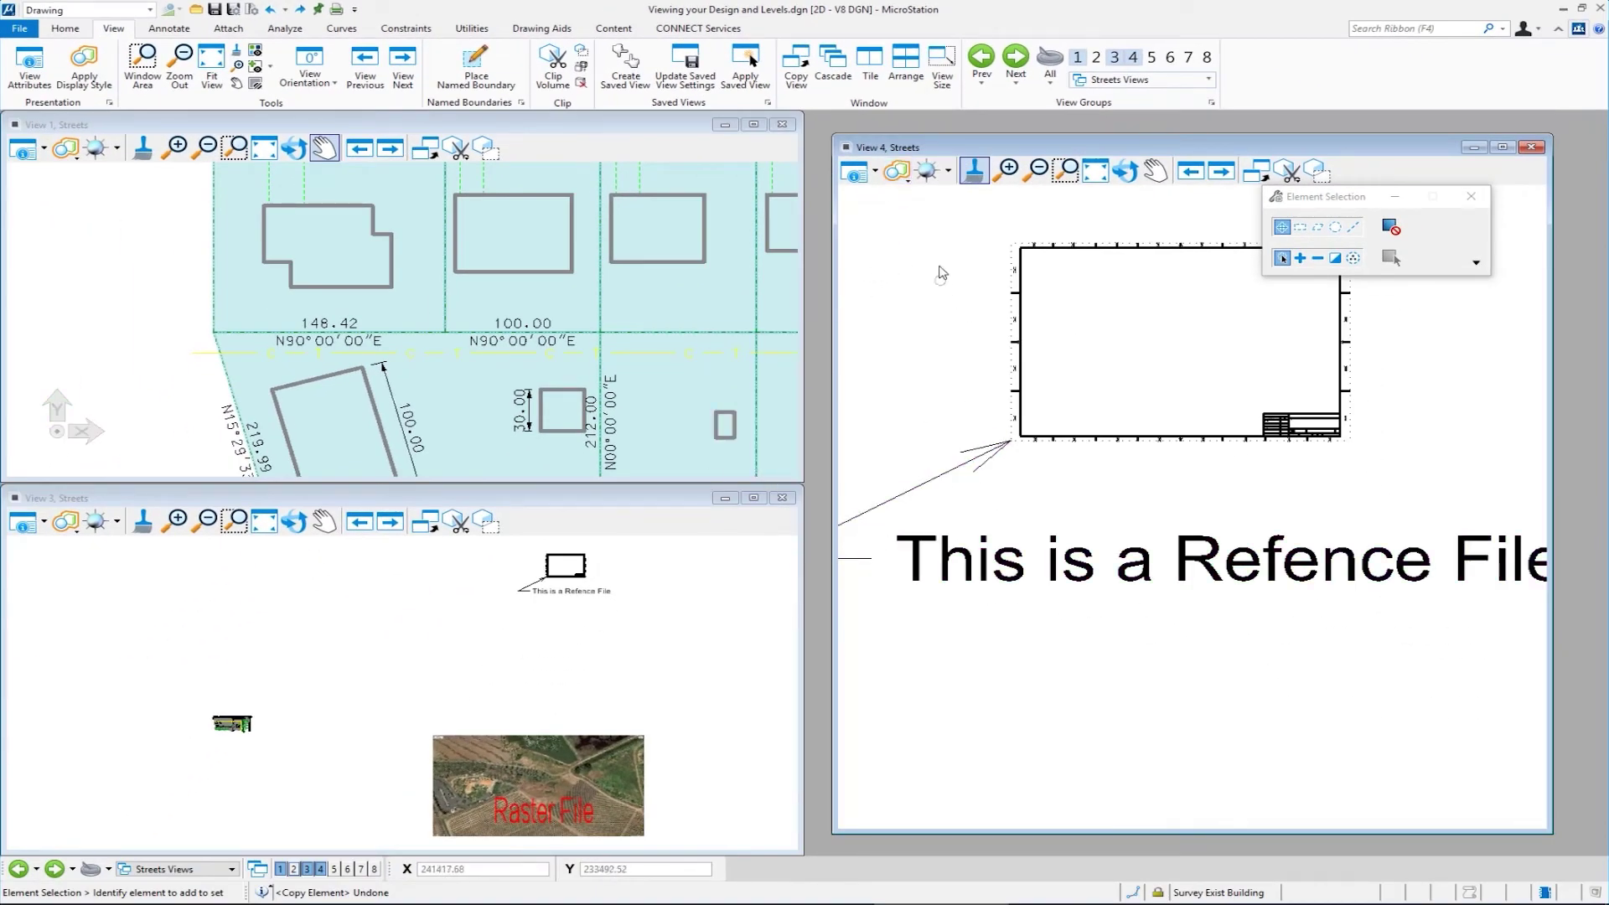
click(909, 70)
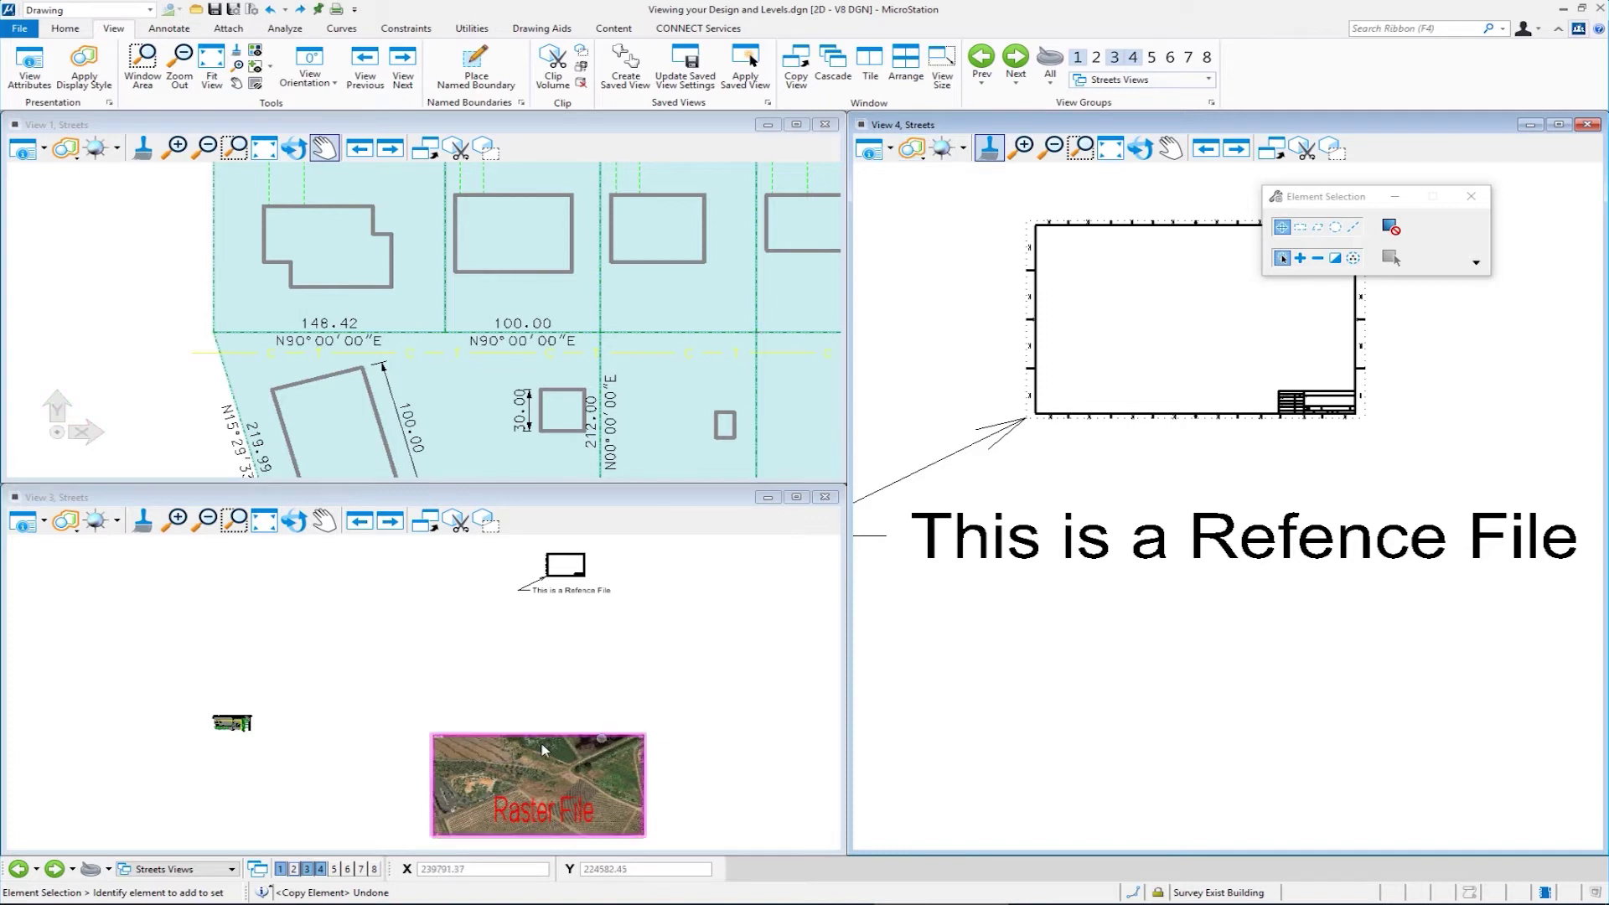
Close Views 3 and 4 and maximise View 1 over the subdivision plan
click(307, 869)
click(320, 870)
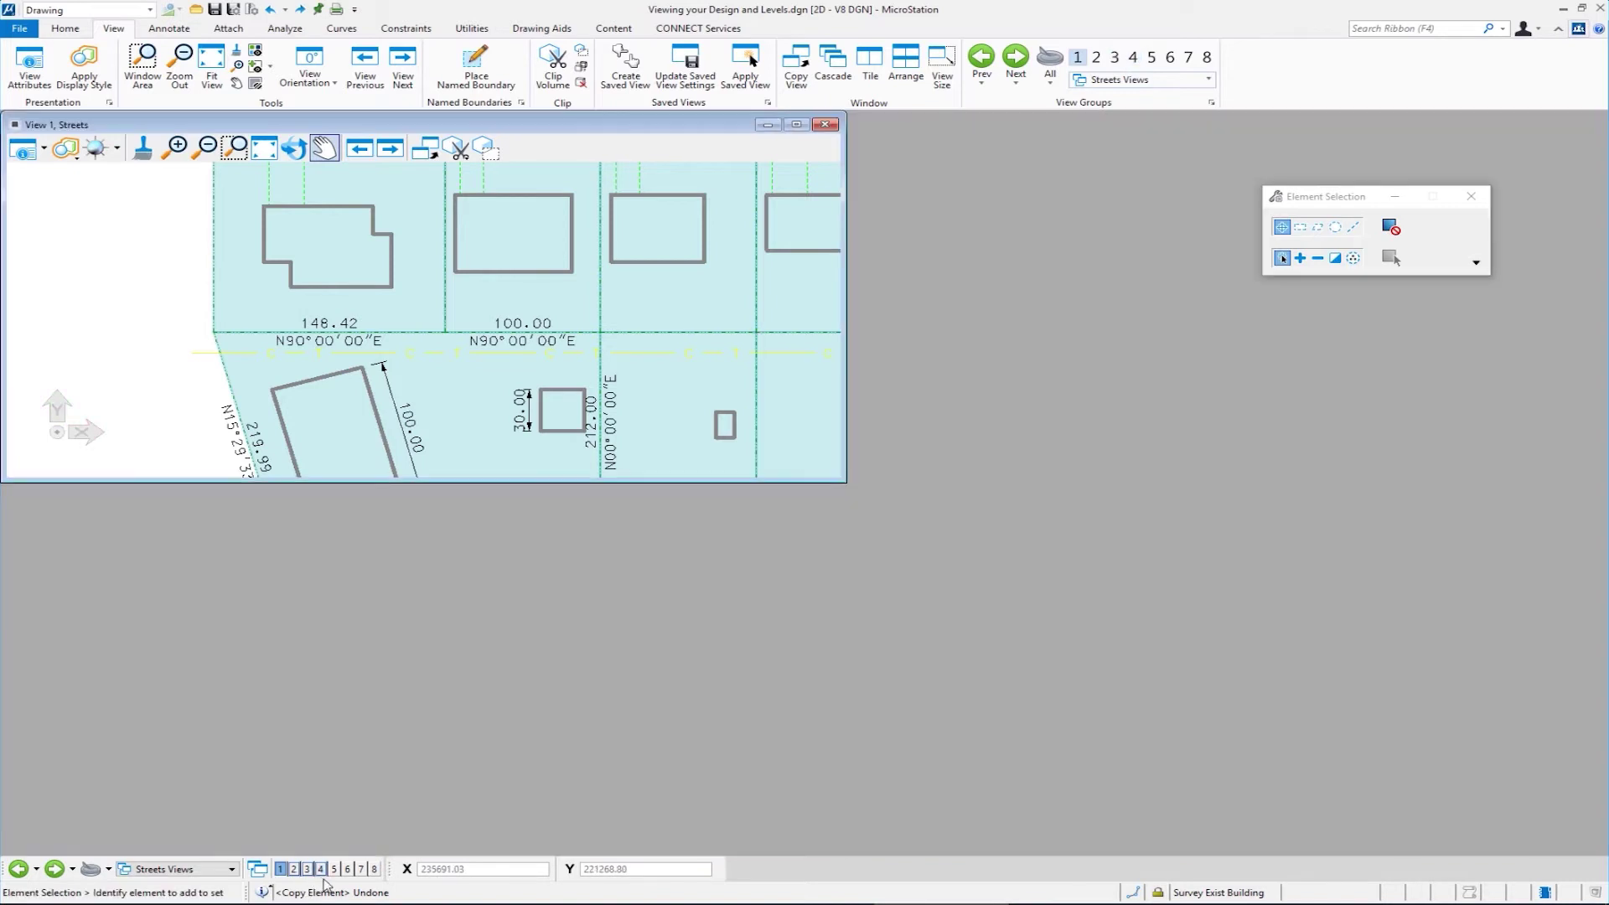
click(796, 124)
scroll(545, 448, down, 5)
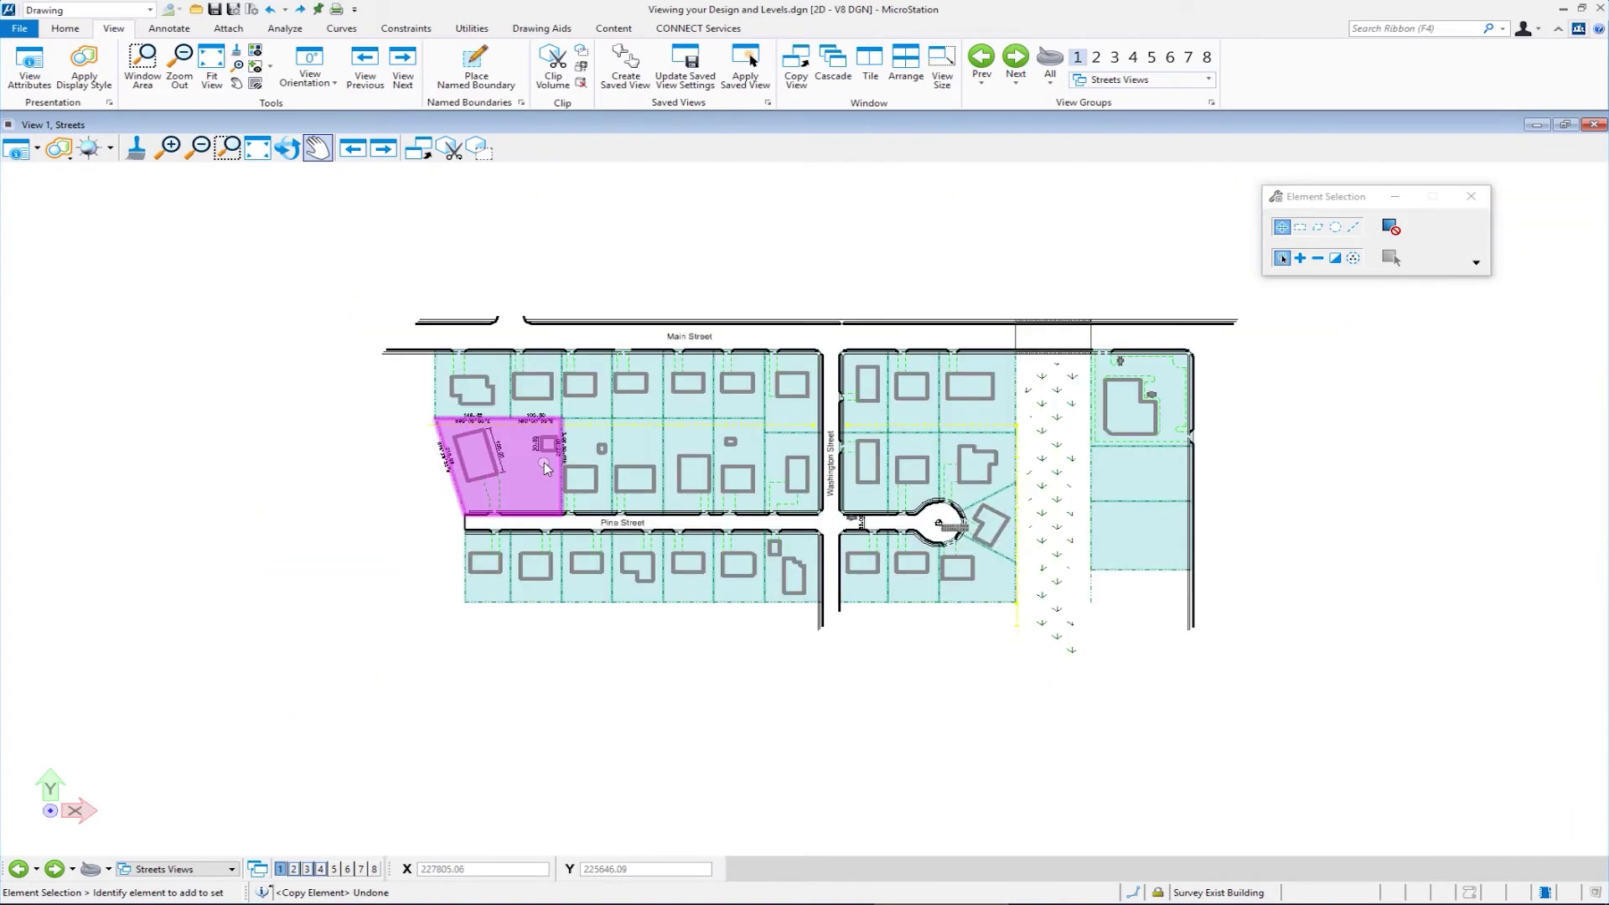
middle_drag(1020, 503, 763, 512)
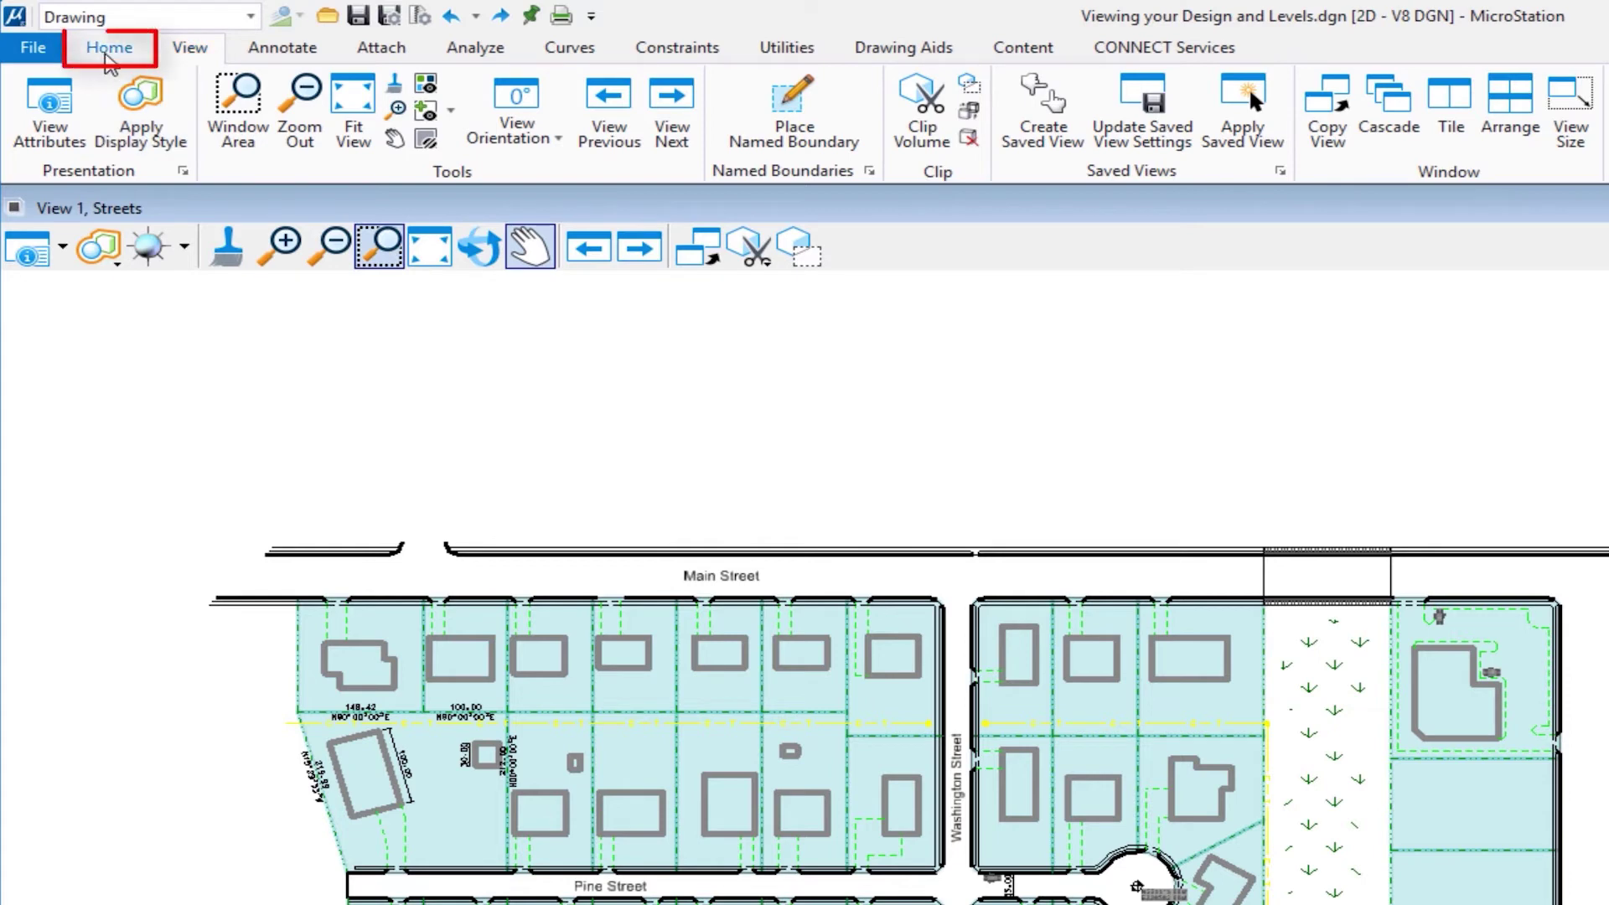
Bring up the Popups toolbar with the spacebar and pop out the Primary tool group
click(106, 55)
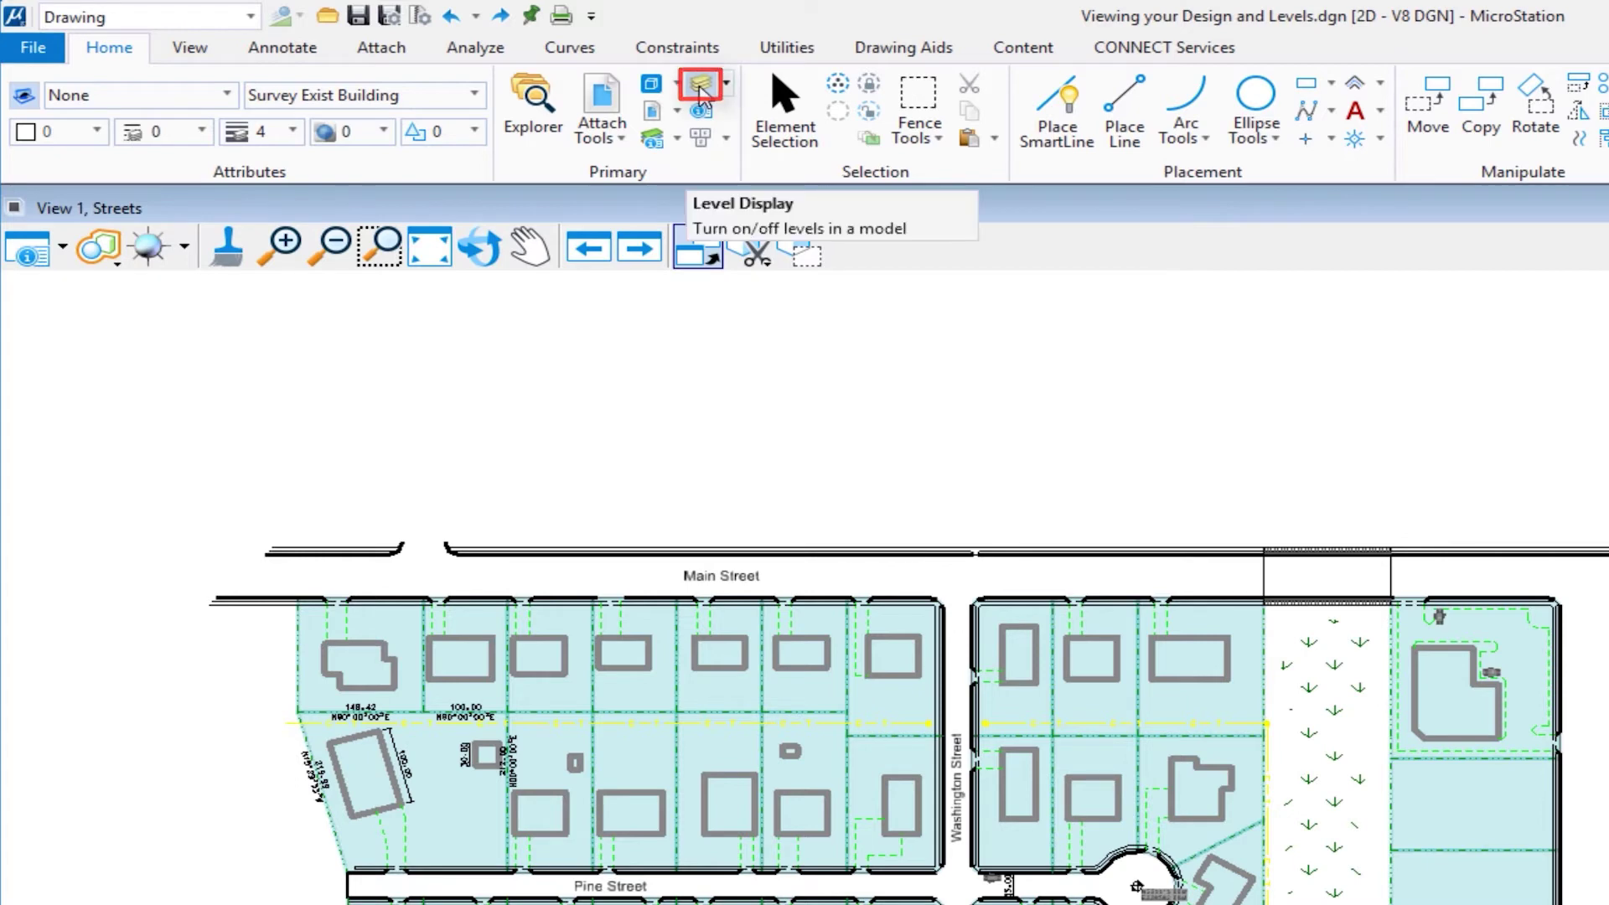
click(701, 124)
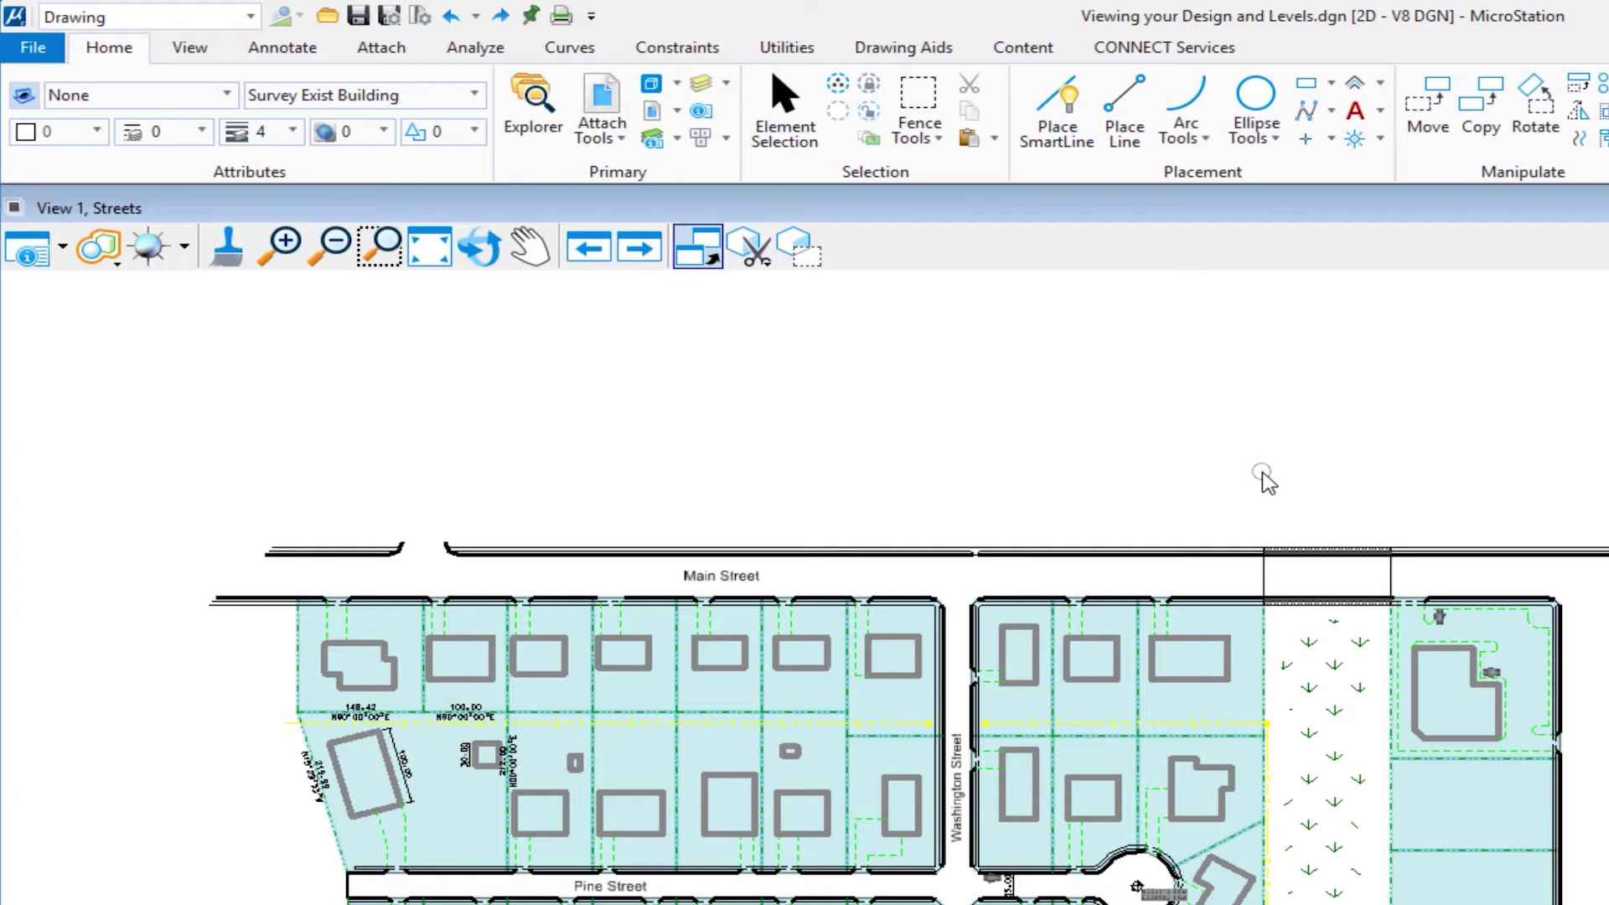
key(space)
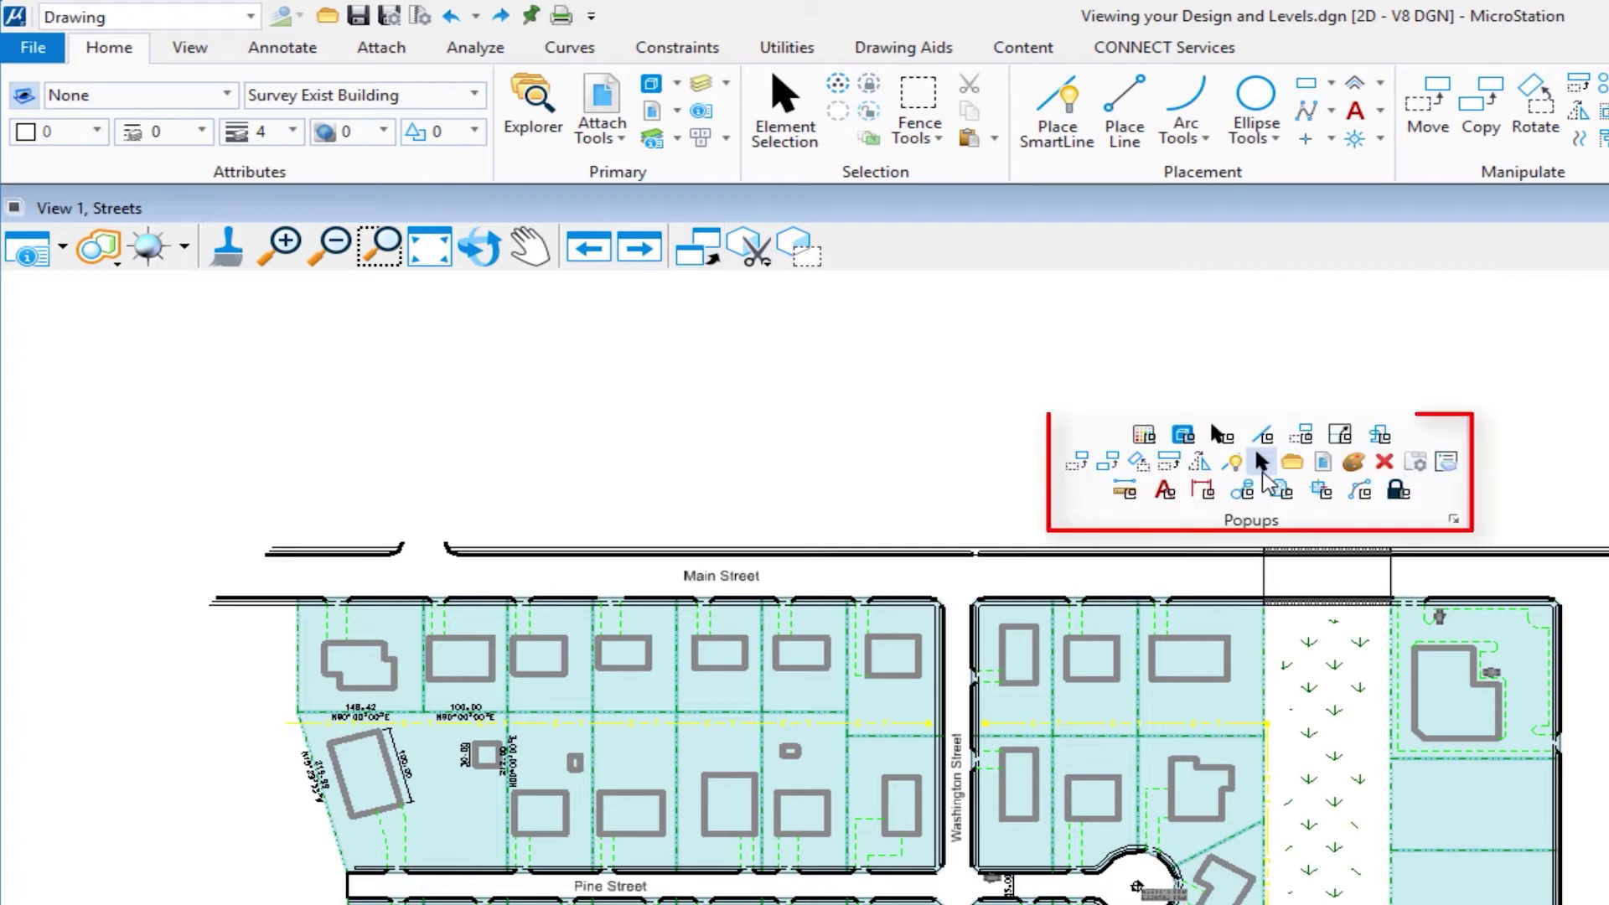
click(1183, 435)
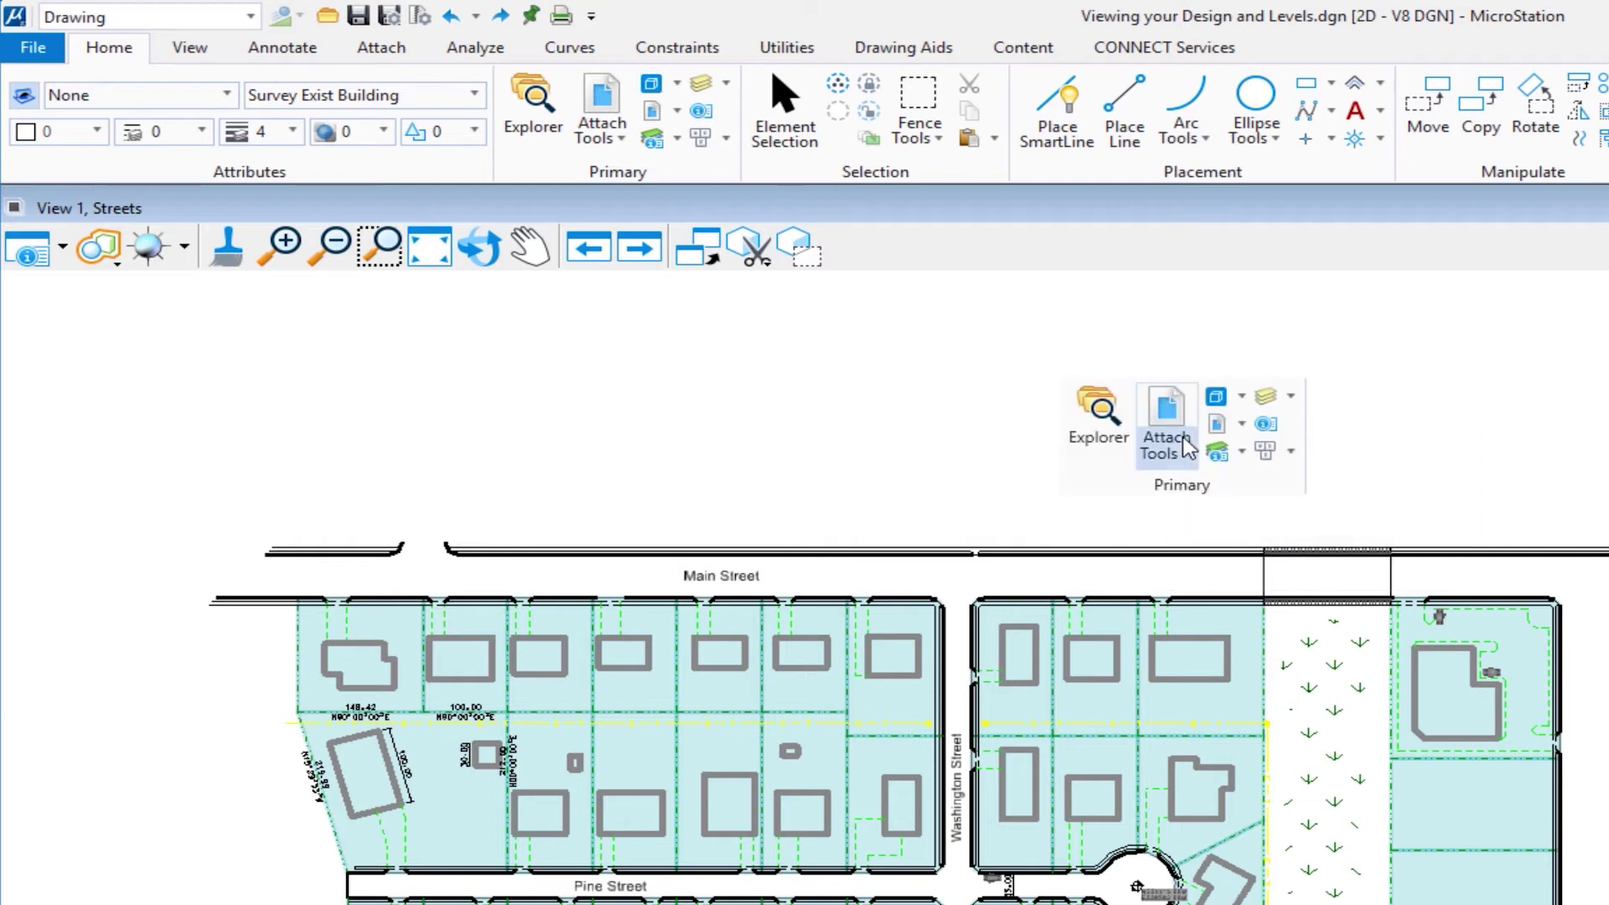
Open Level Display for View 1, sort levels by name both ways, then list used levels first
click(1265, 401)
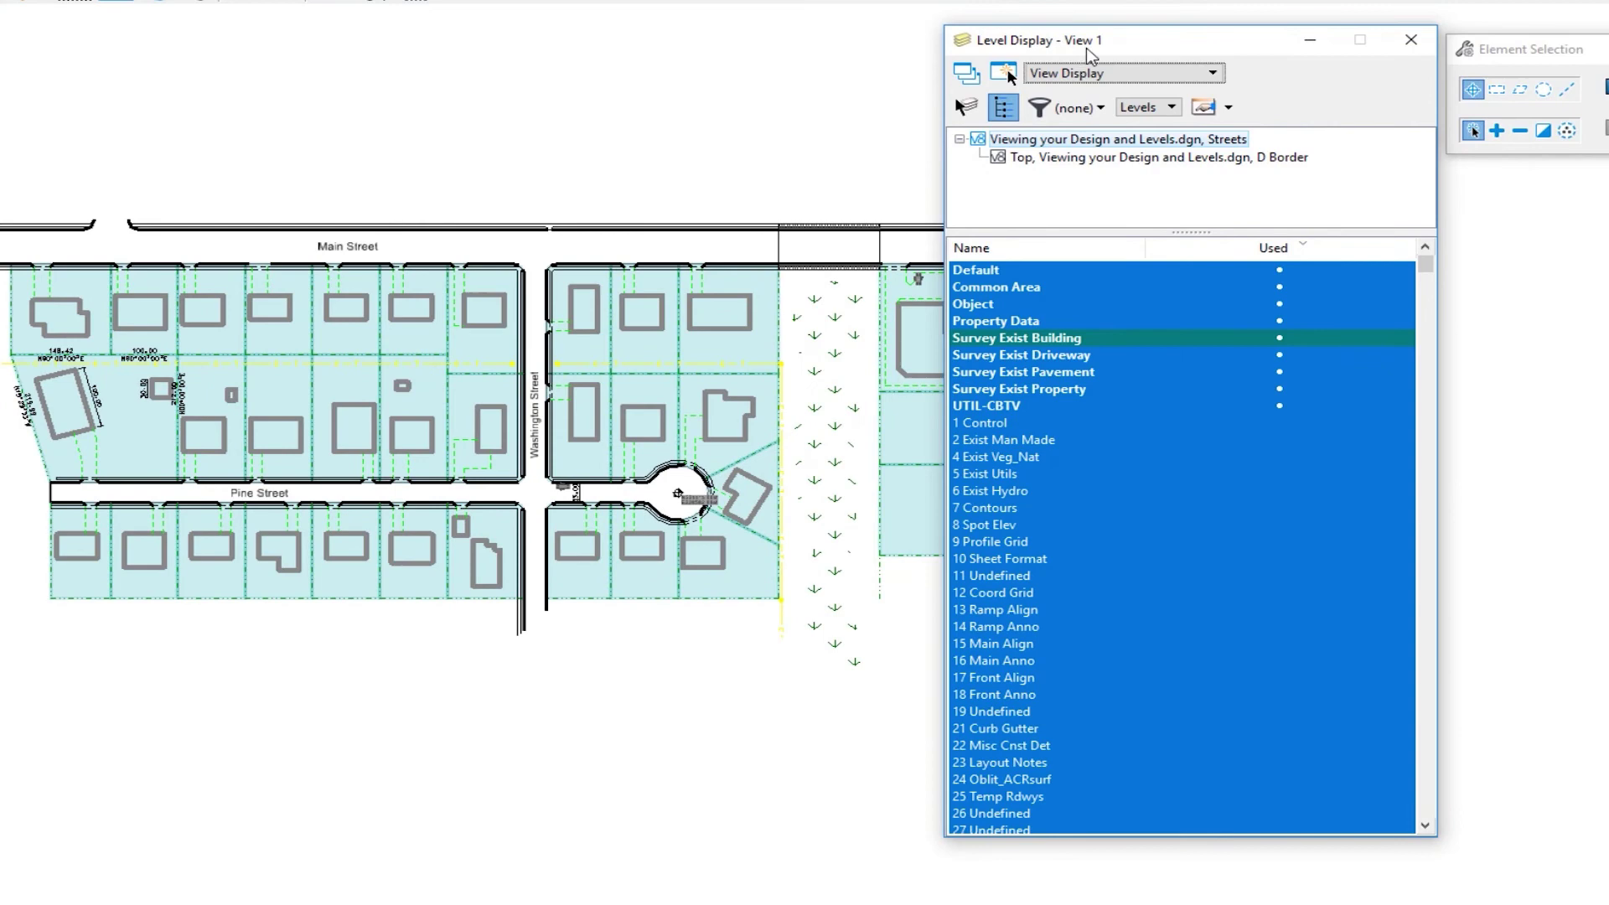
drag(1133, 53, 1278, 100)
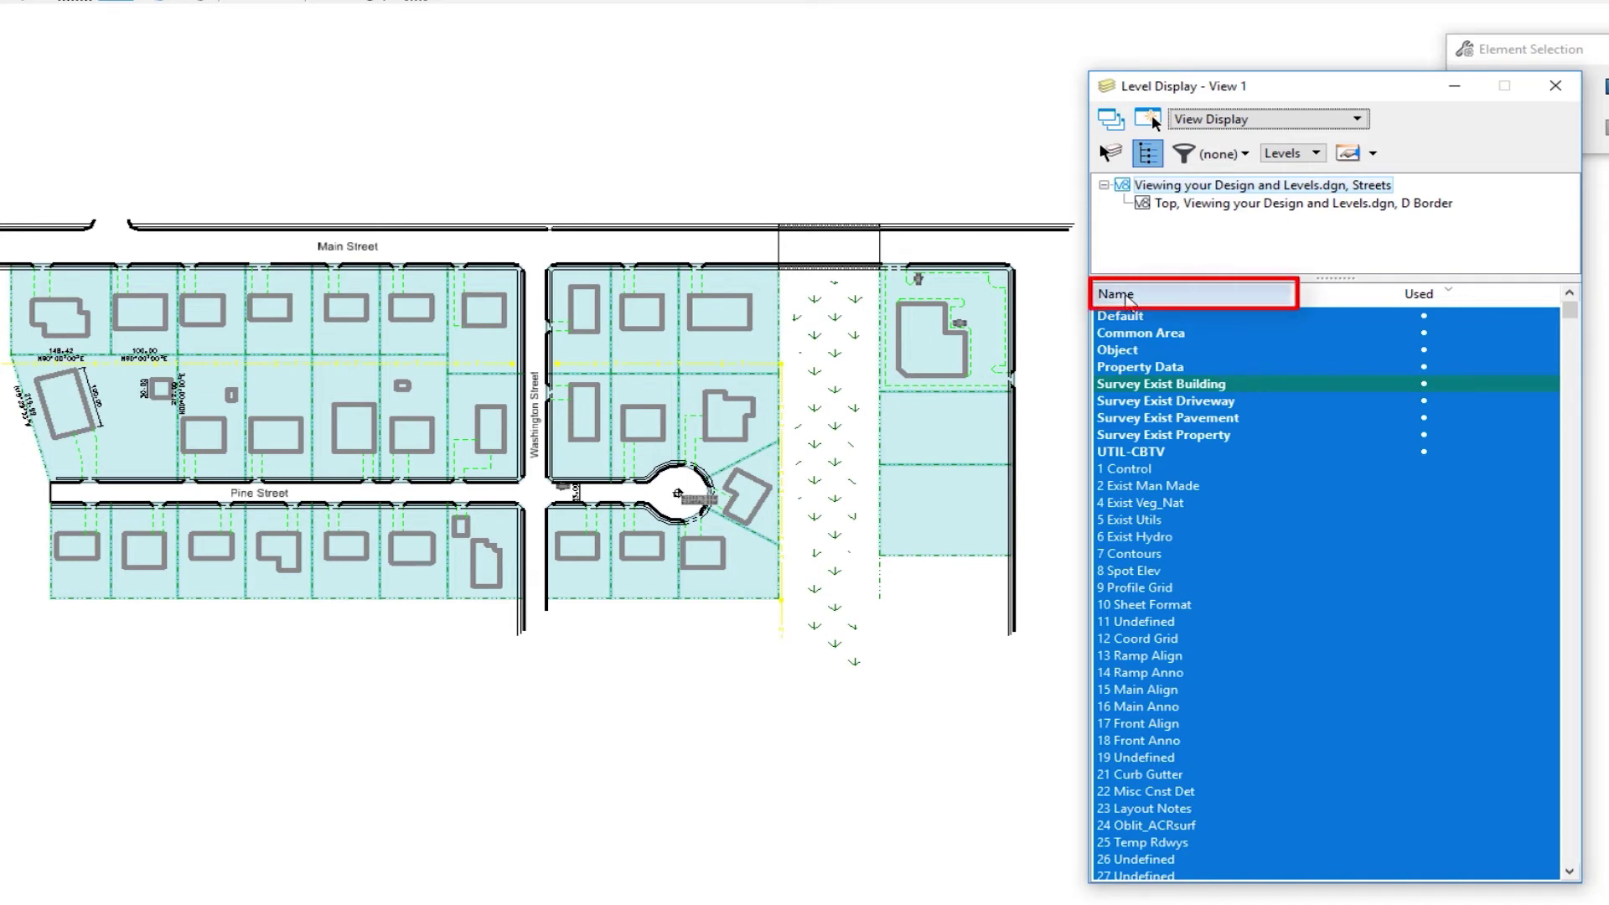
click(1126, 298)
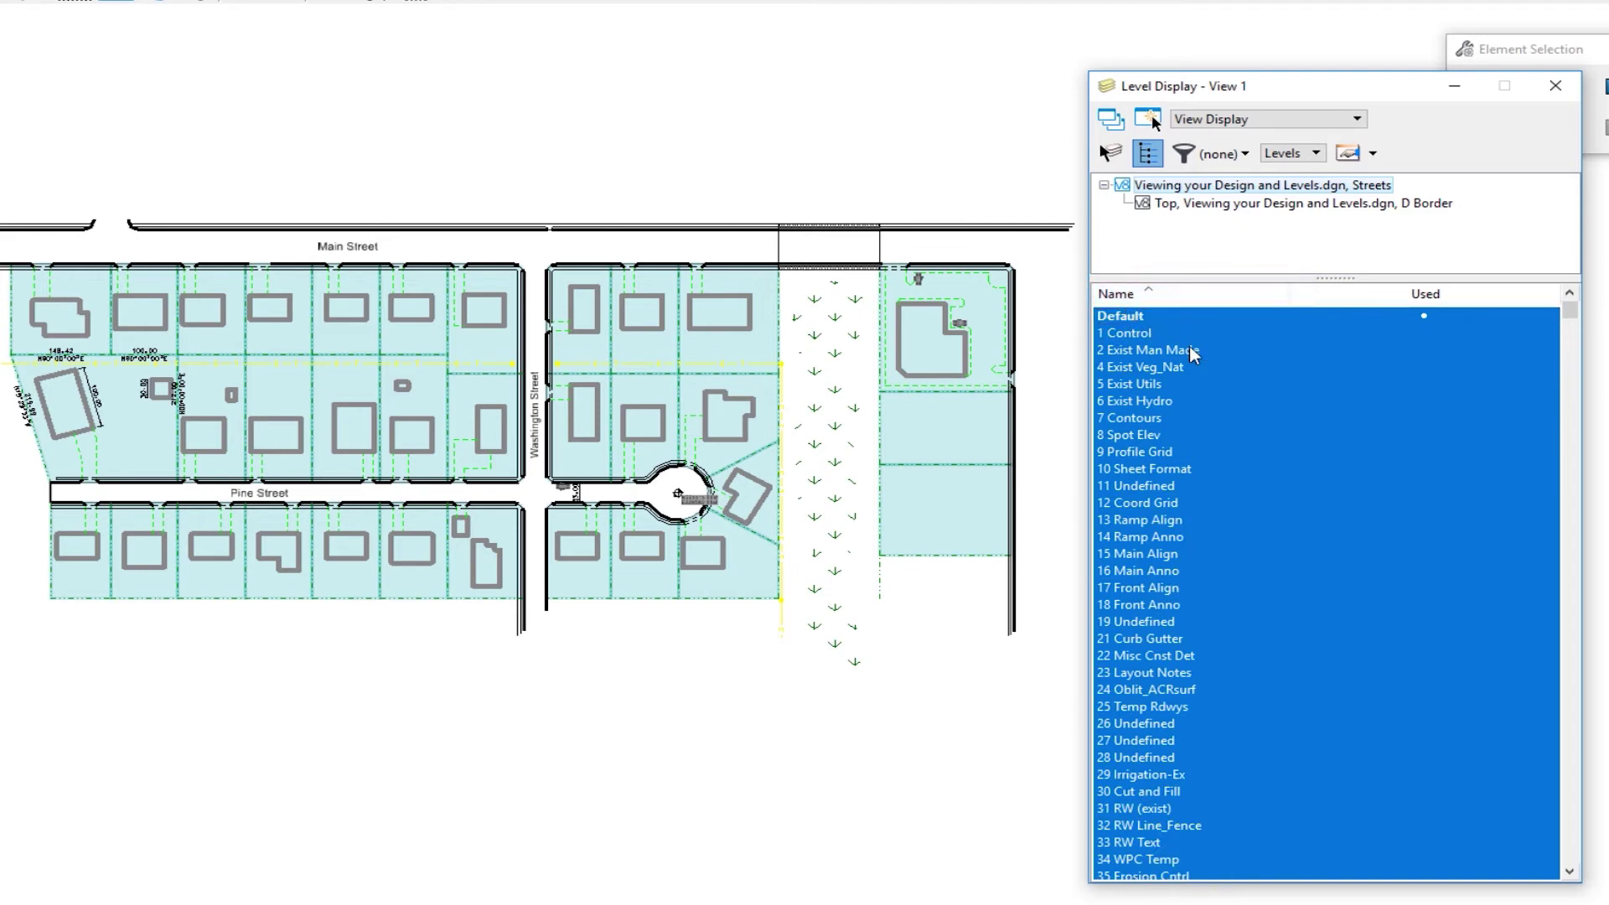
click(1154, 297)
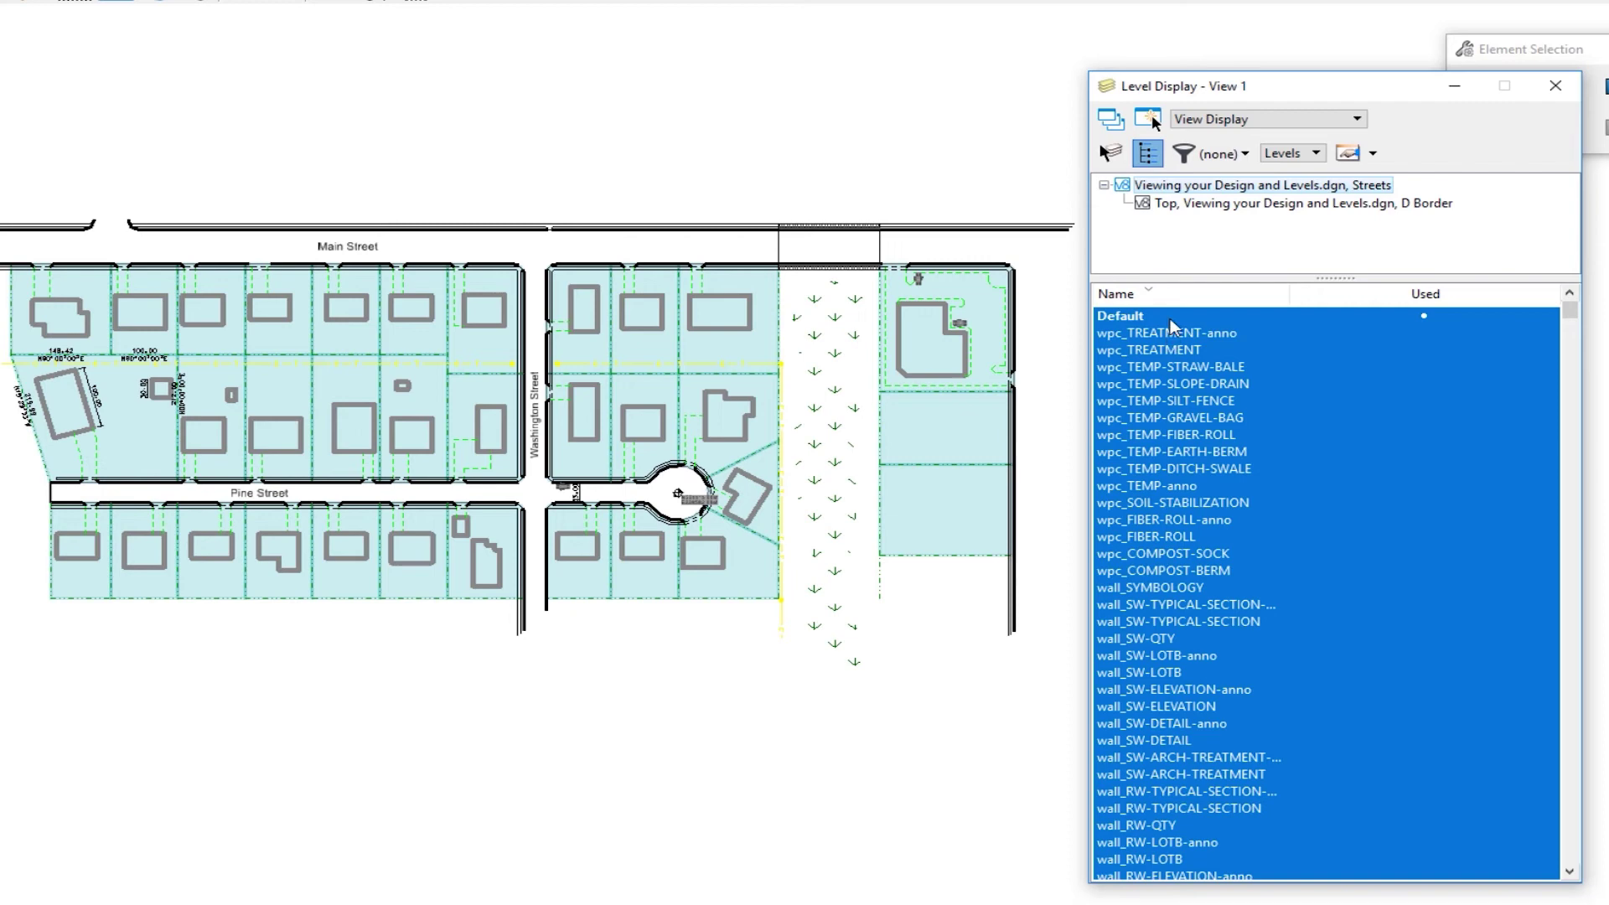
click(1225, 294)
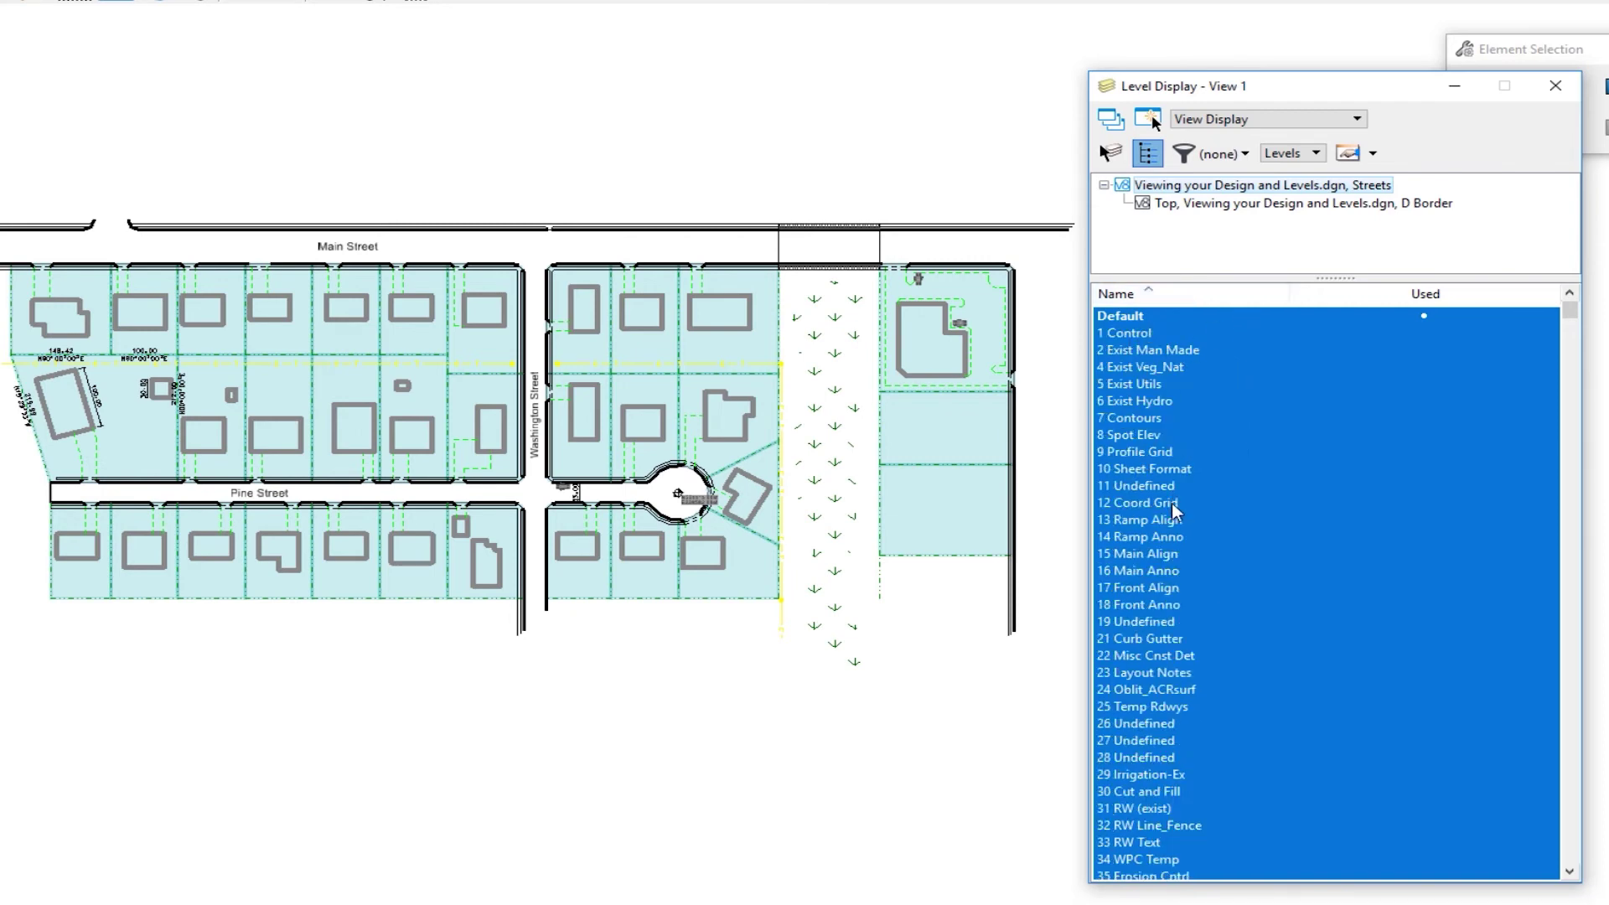
click(1434, 299)
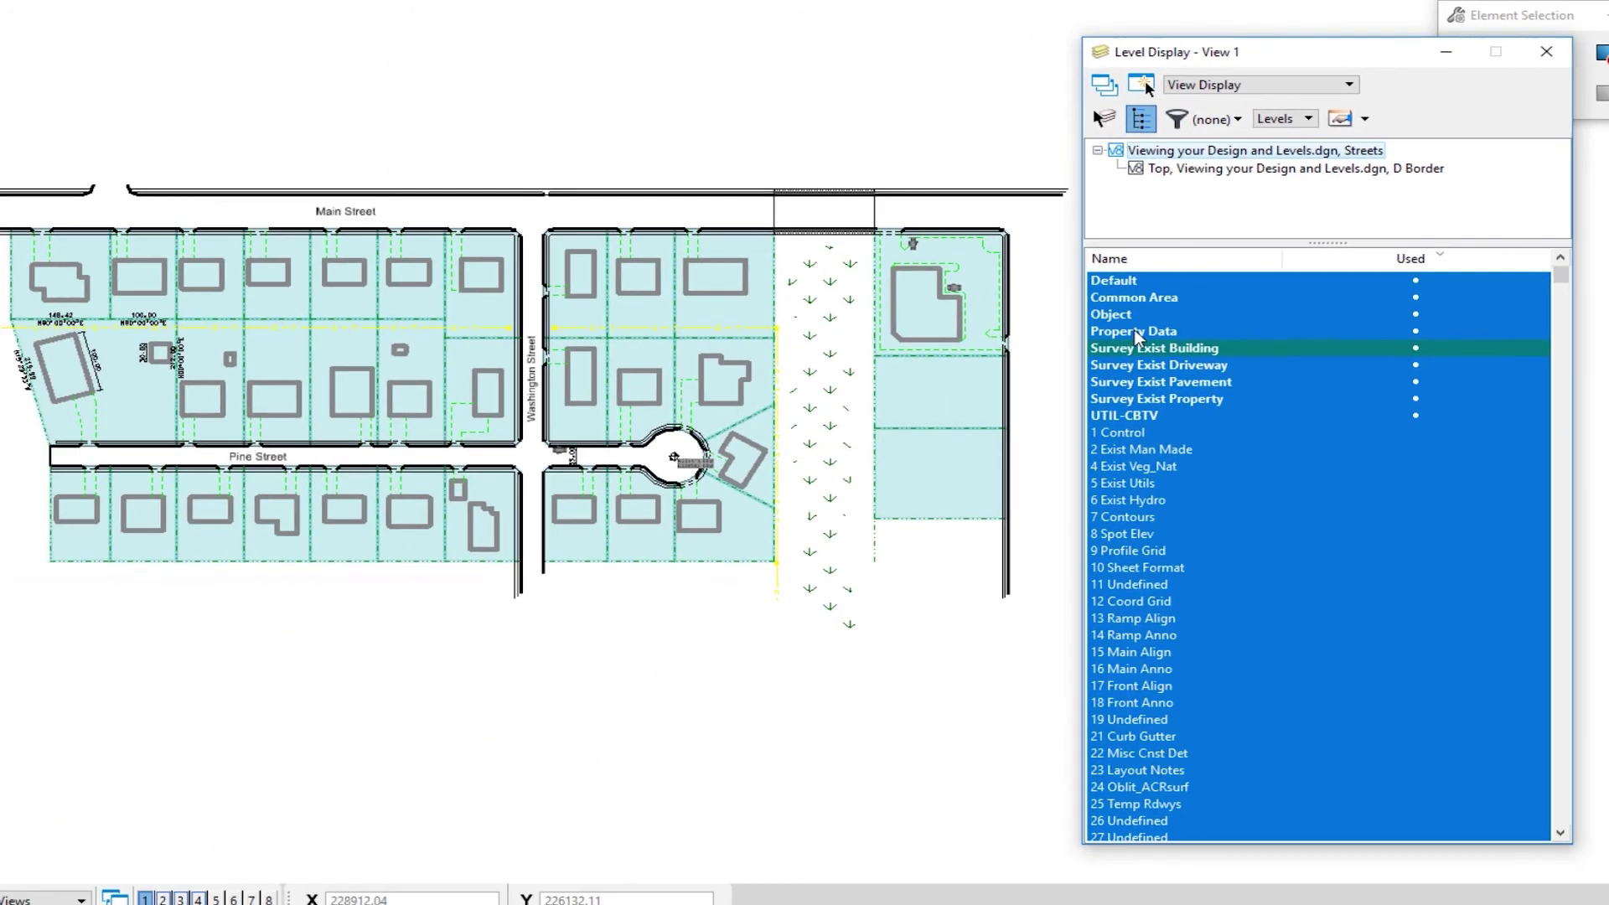
click(562, 516)
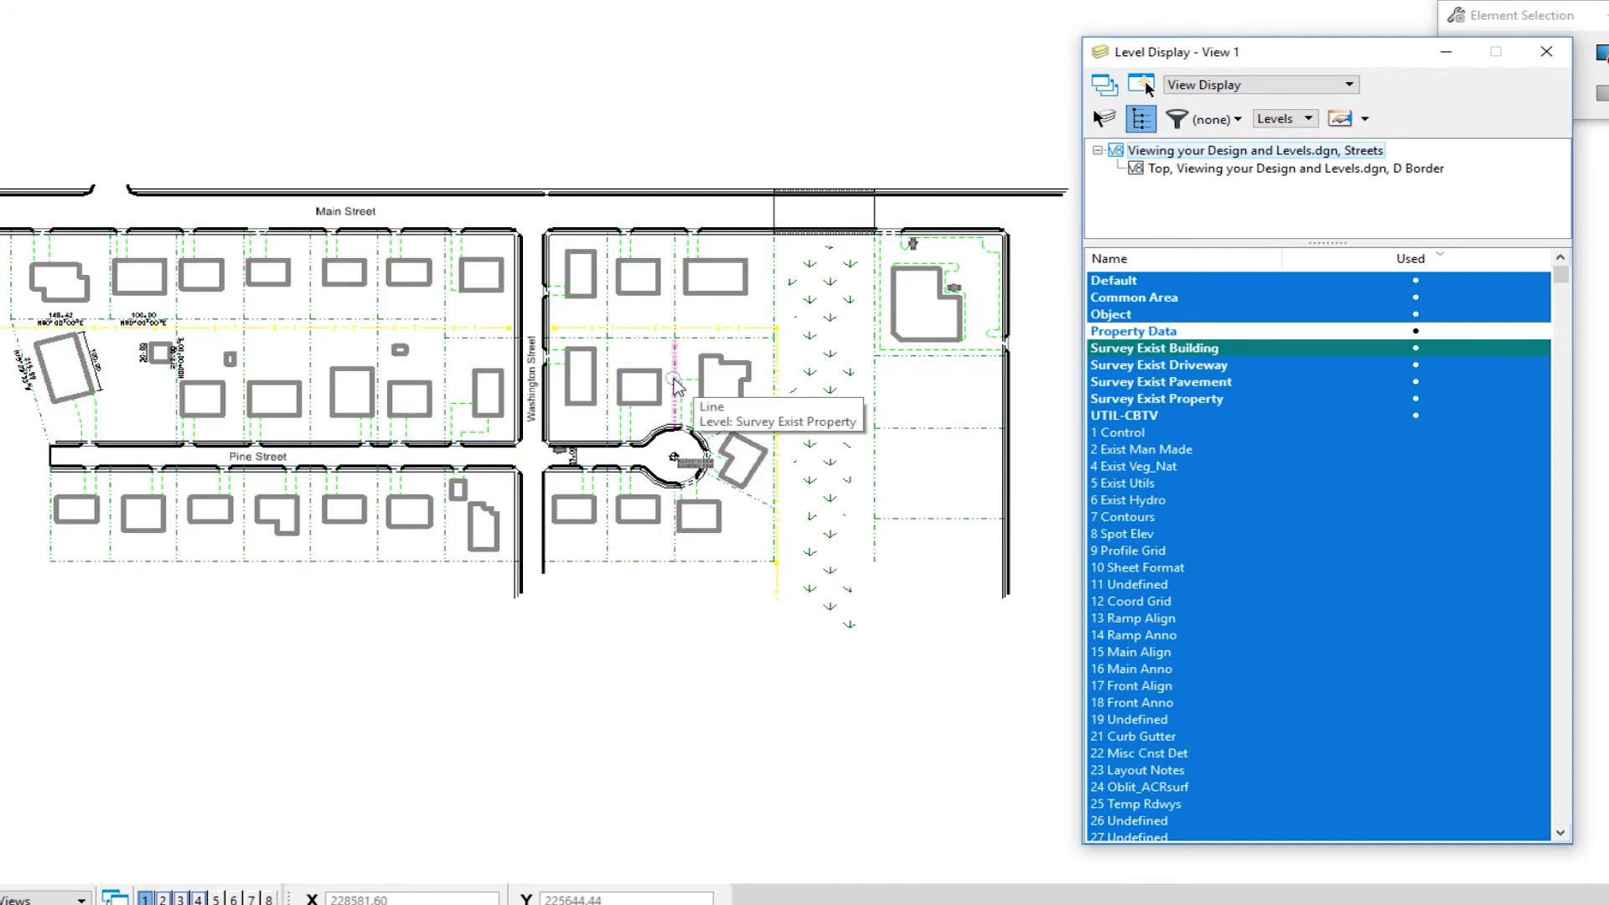
click(1132, 334)
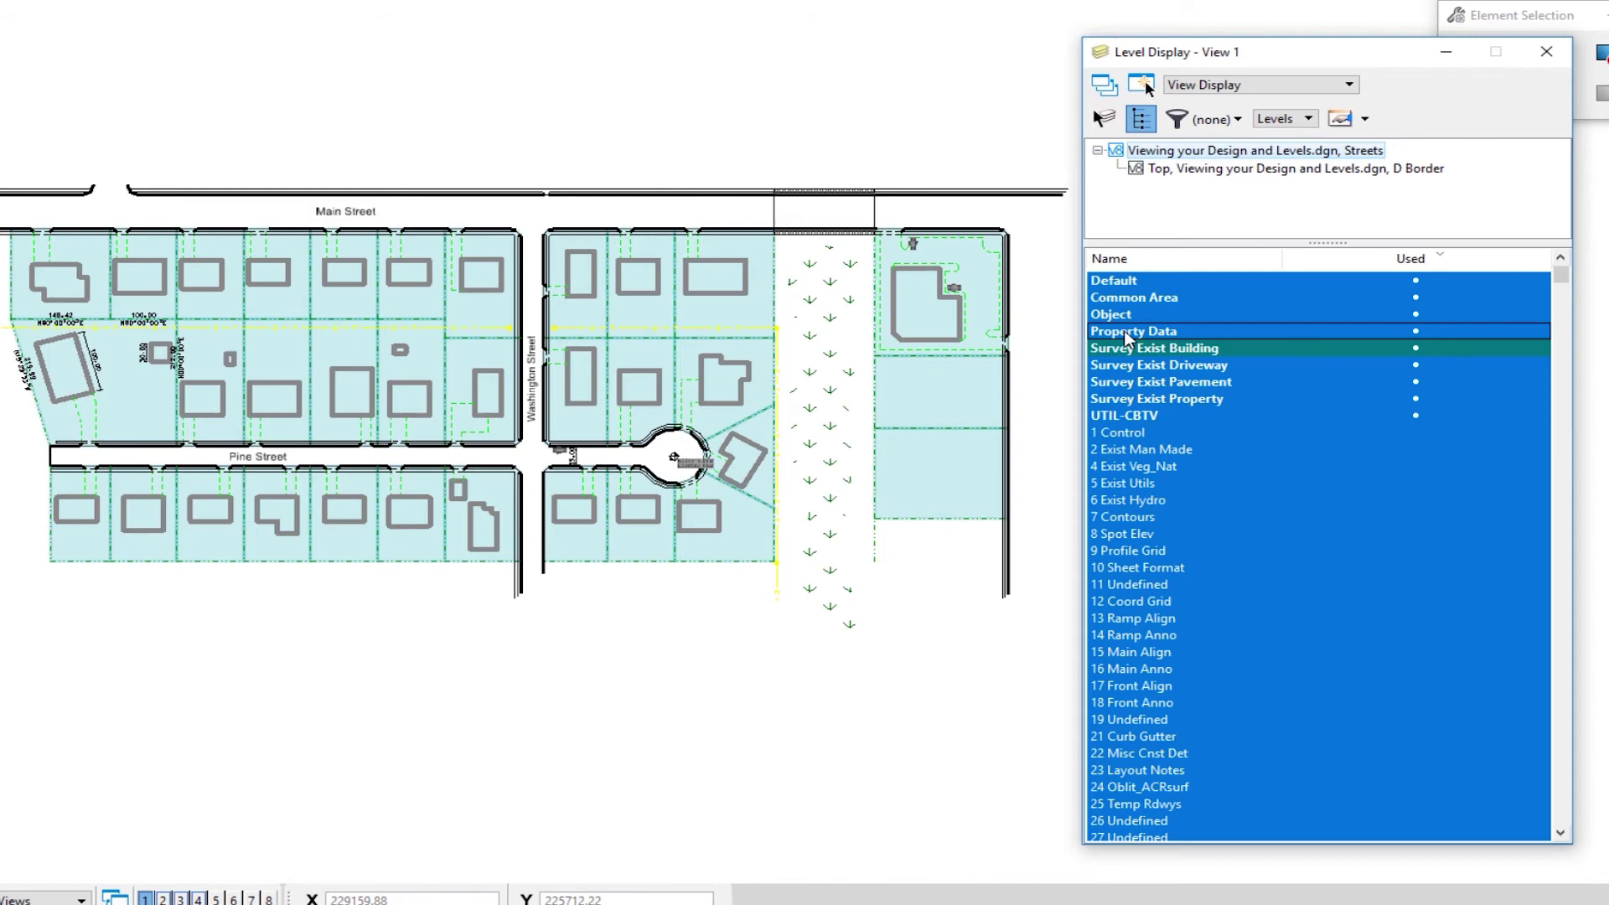
click(1127, 338)
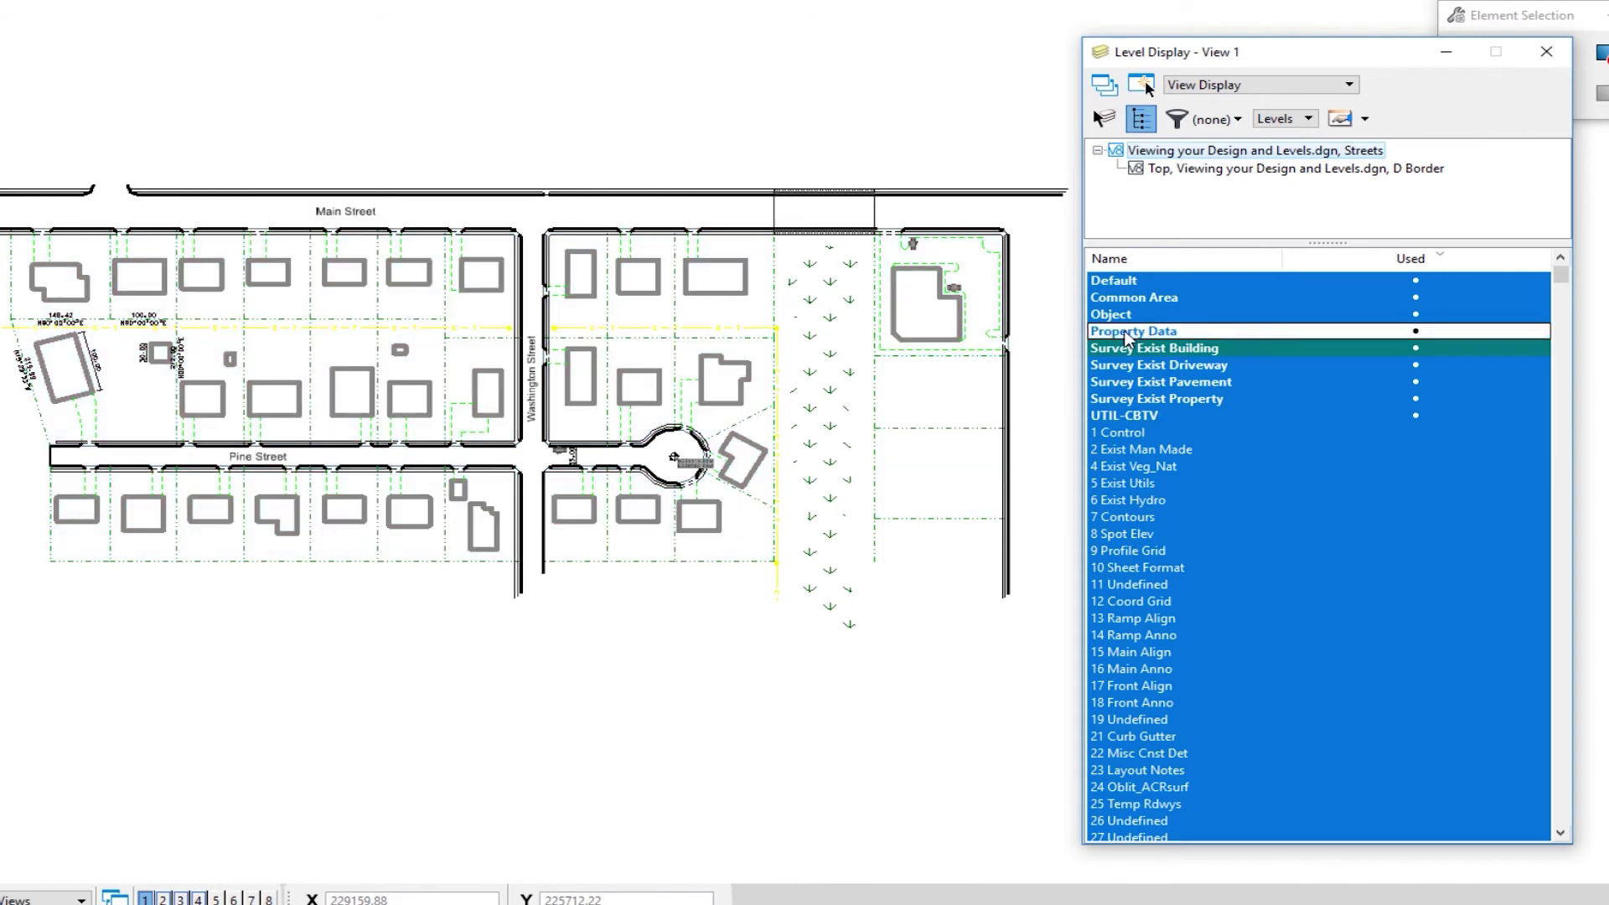
click(1127, 338)
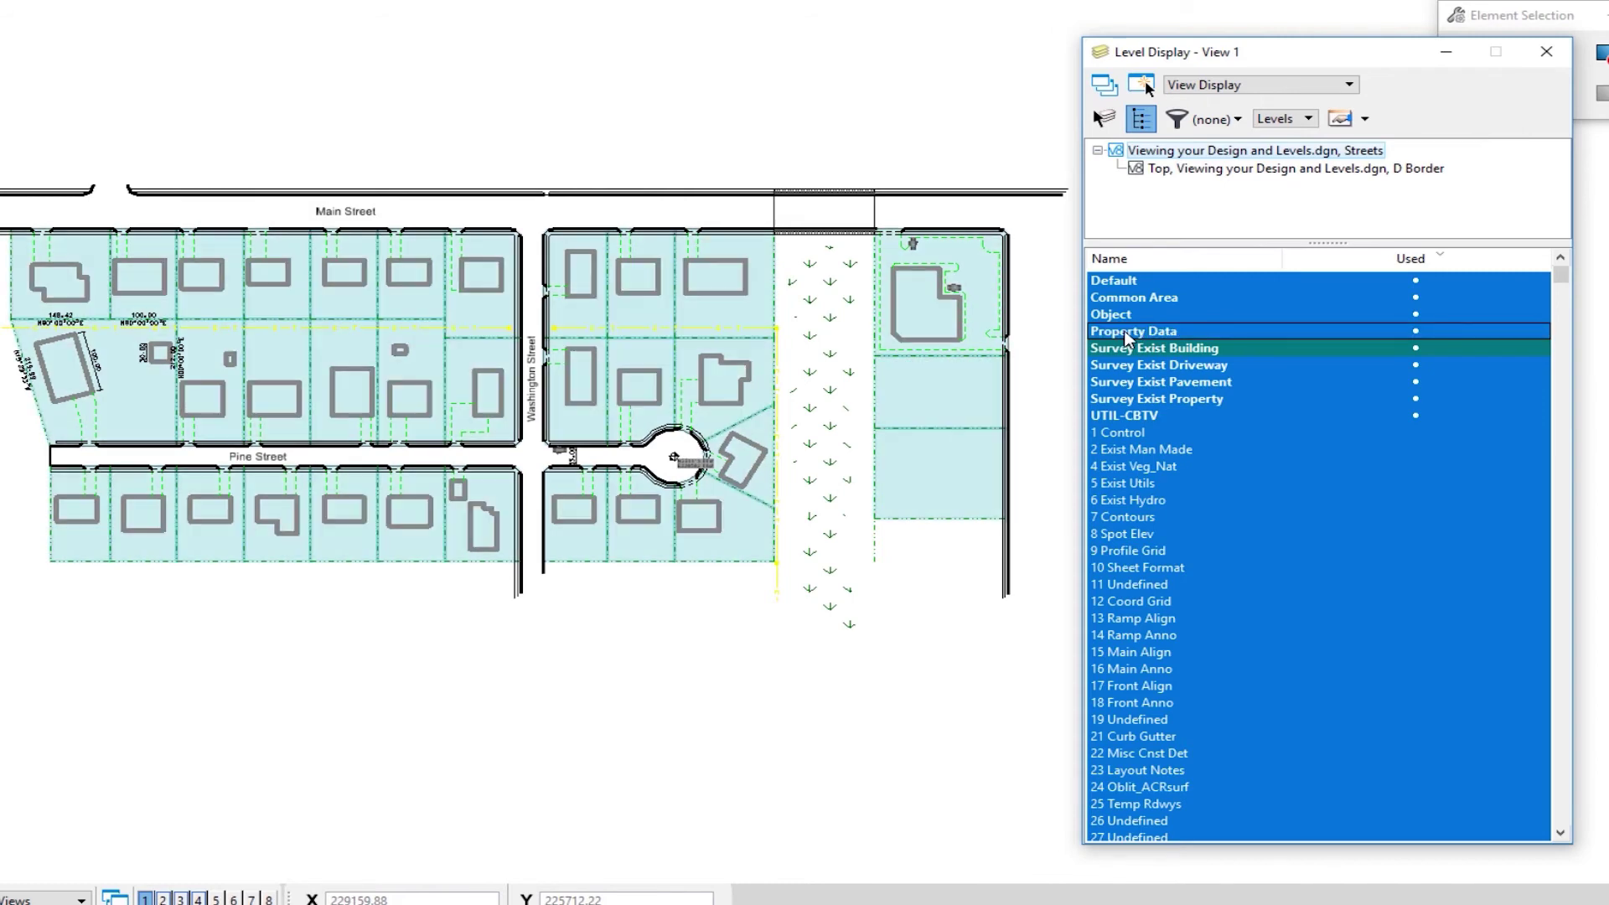
click(1173, 400)
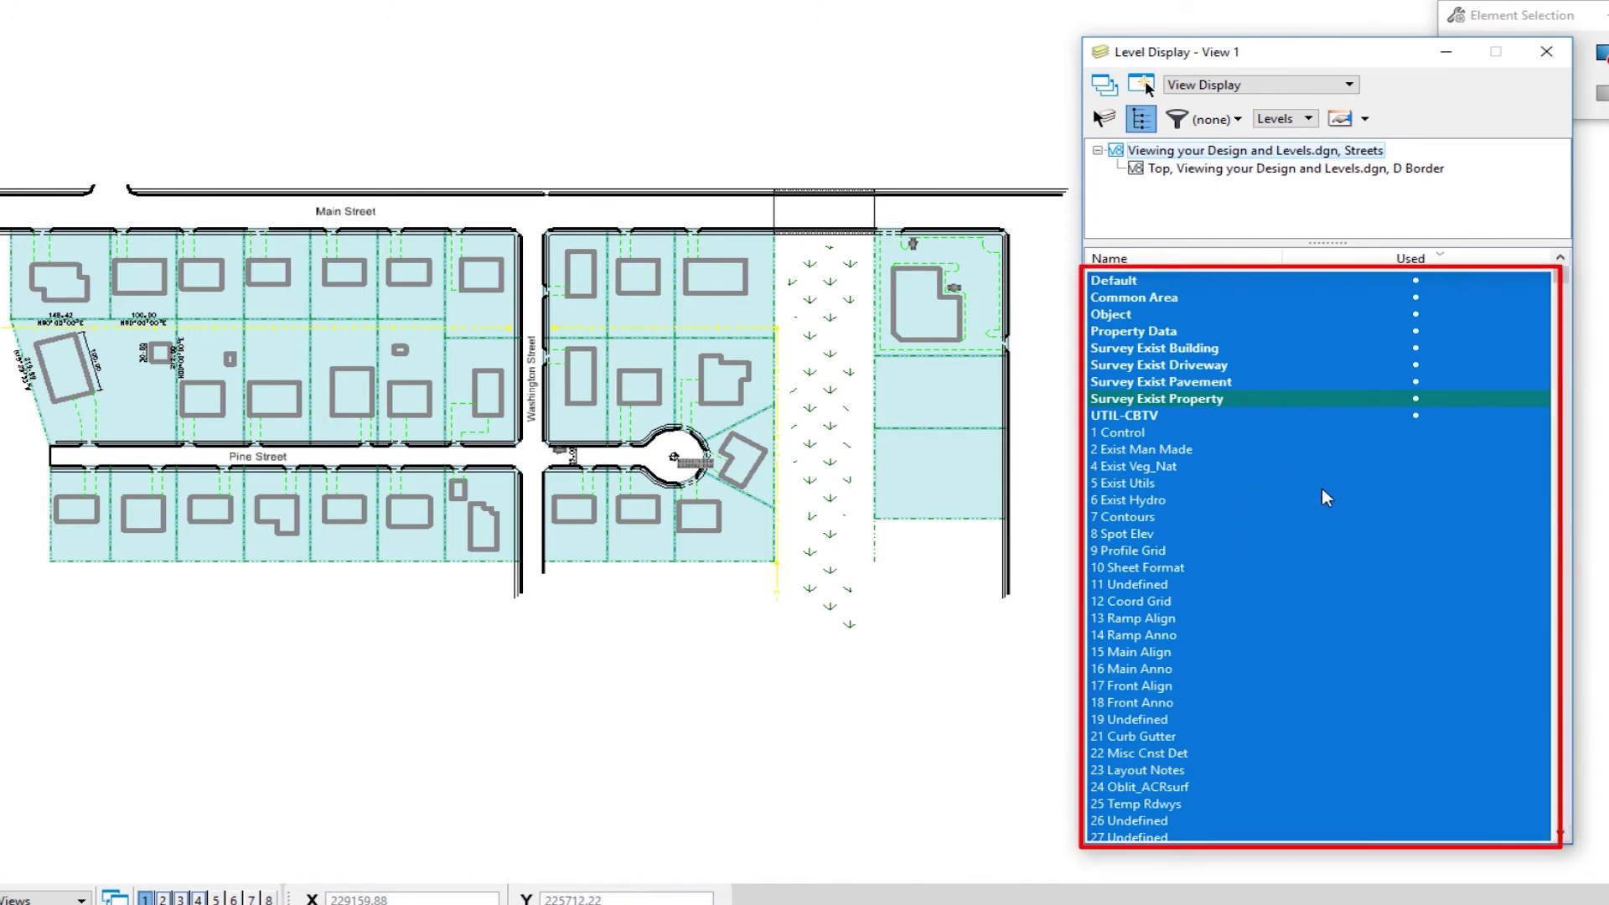
Use Level Off By Element to hide Common Area (tree symbols) and Property Data (parcel fills)
right_click(1320, 517)
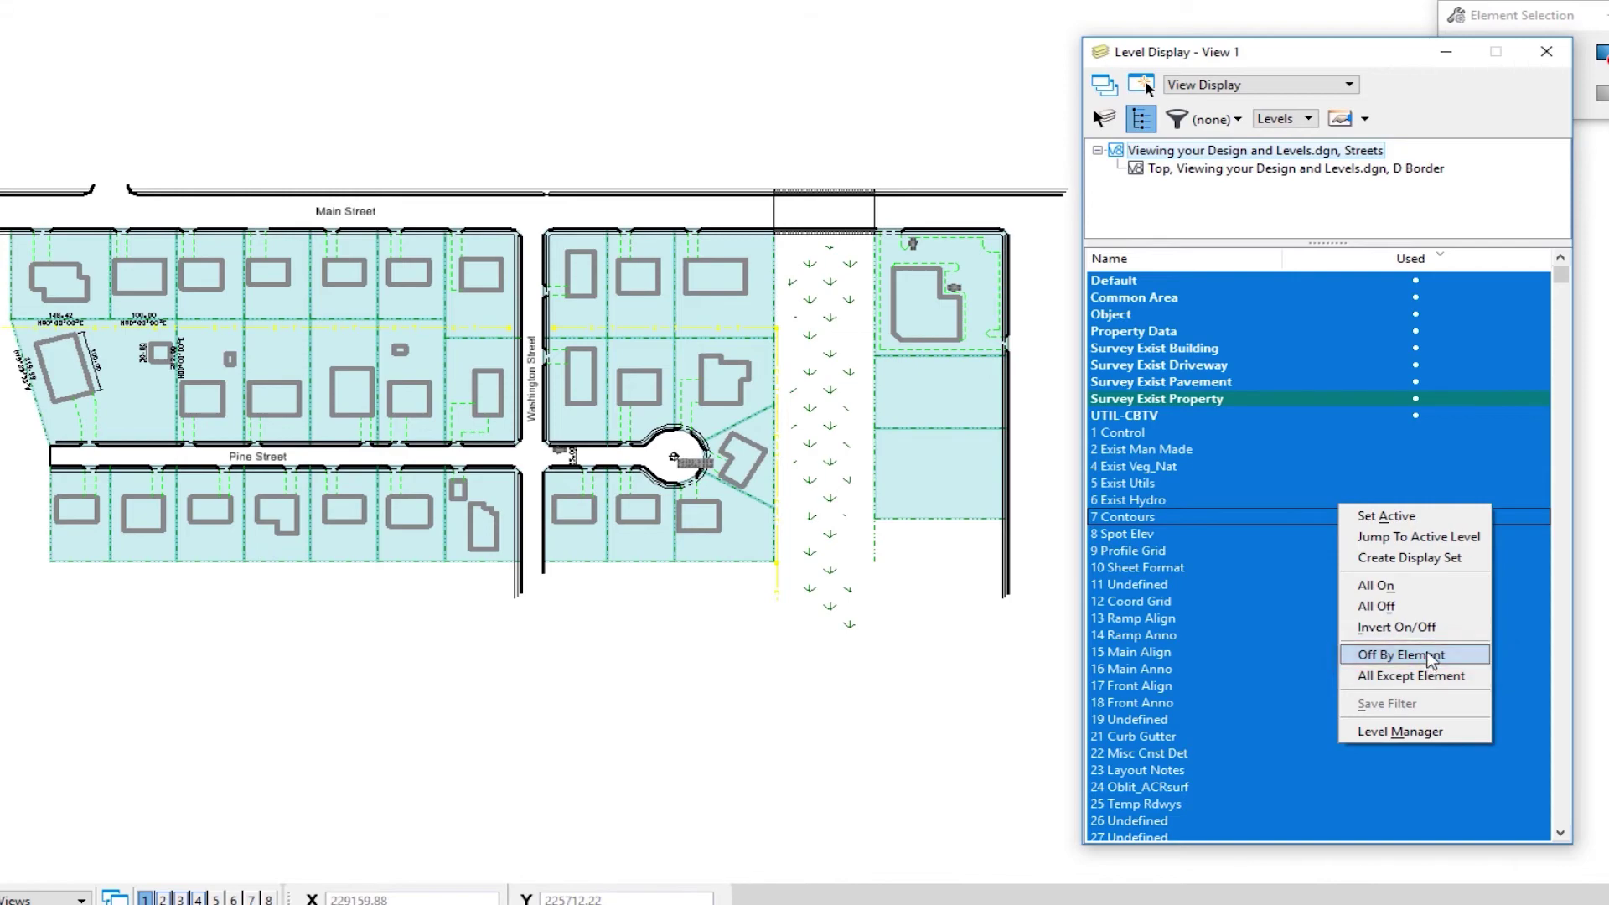
click(1429, 659)
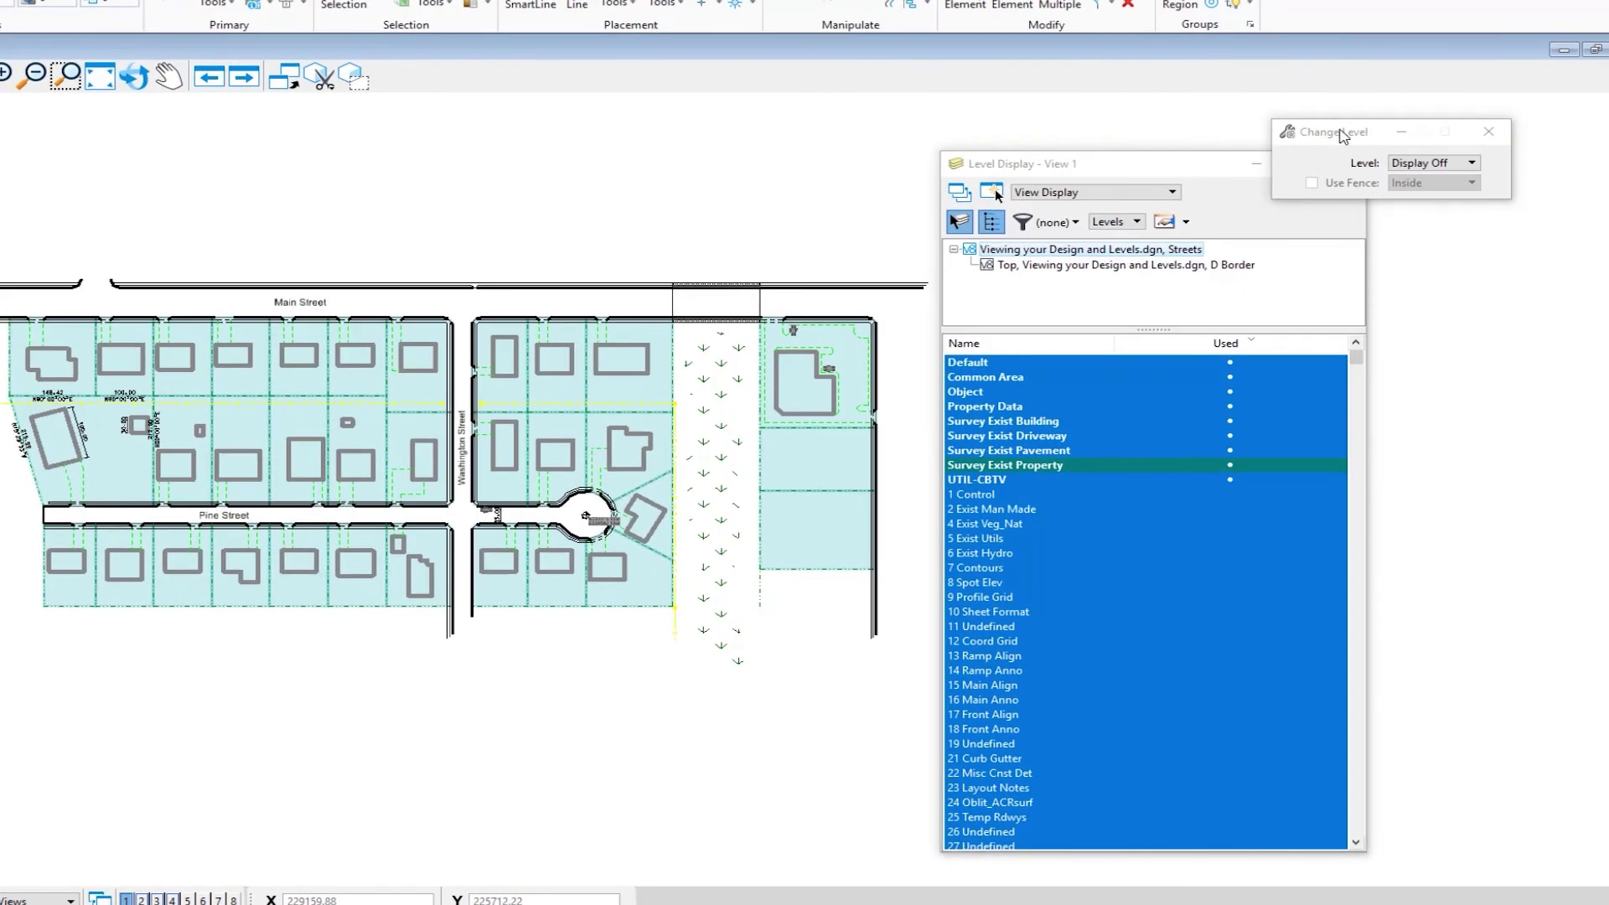
drag(1342, 117, 1342, 104)
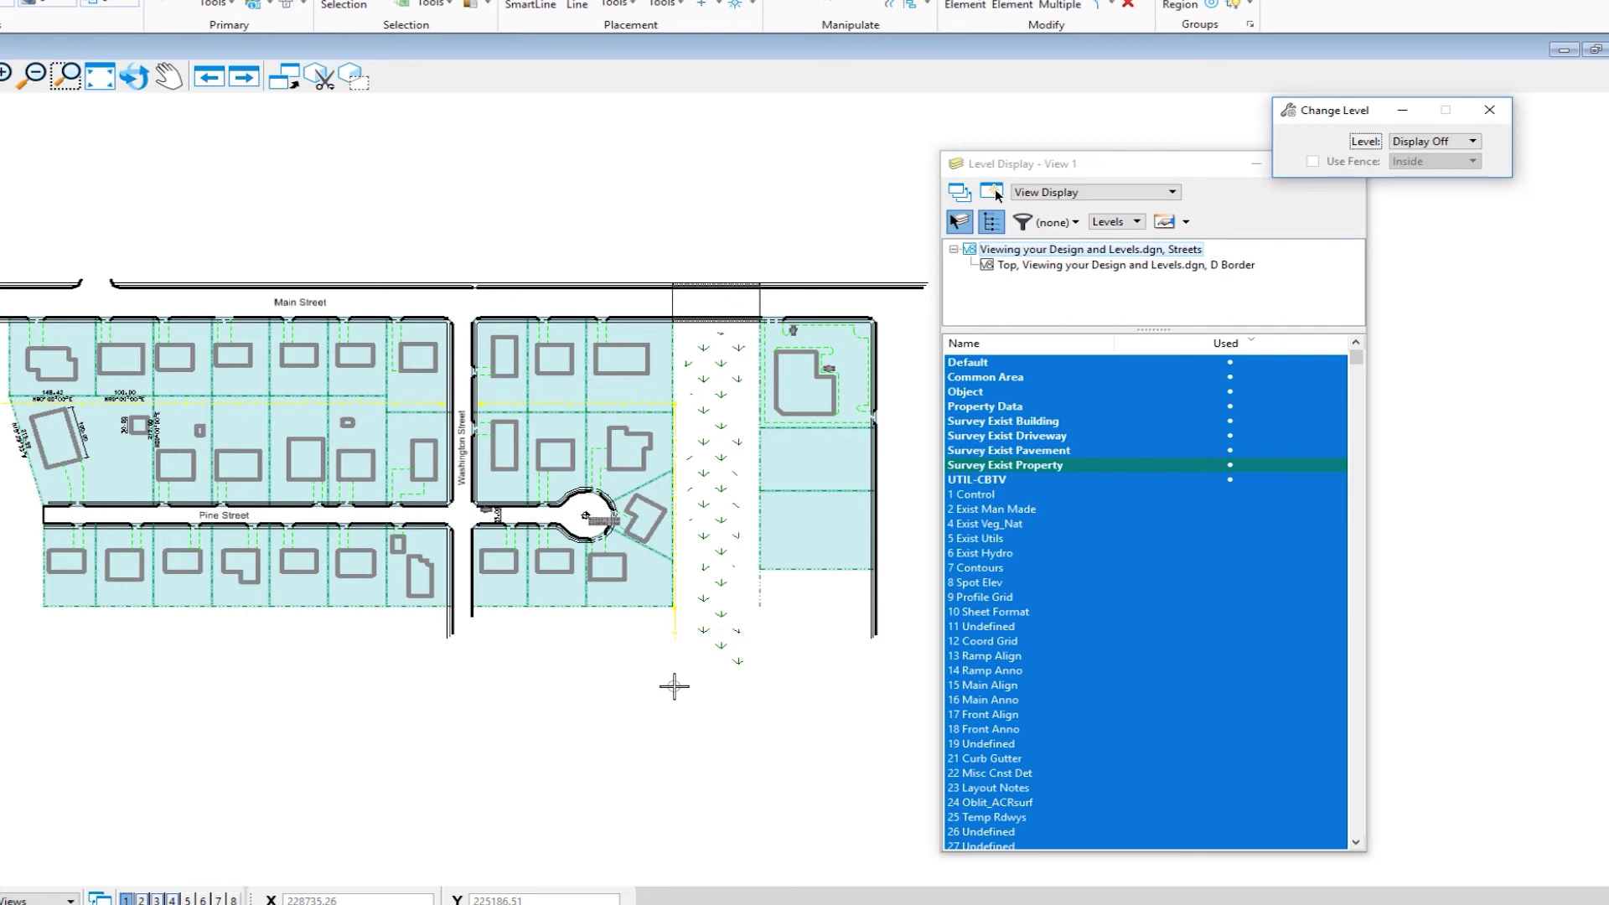
click(717, 613)
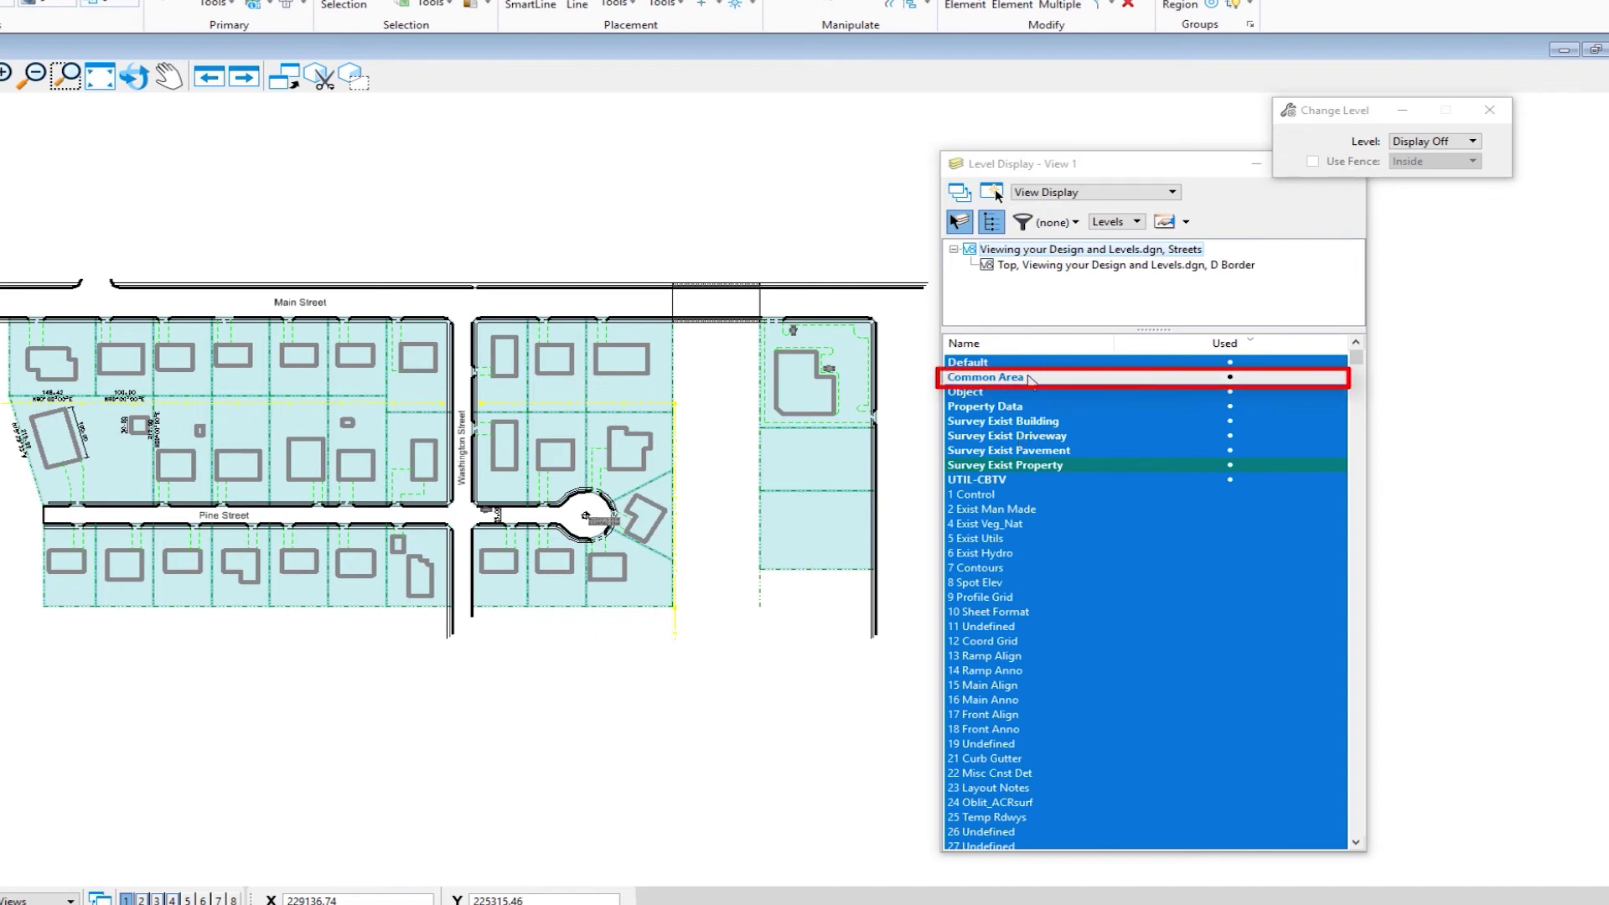
click(817, 533)
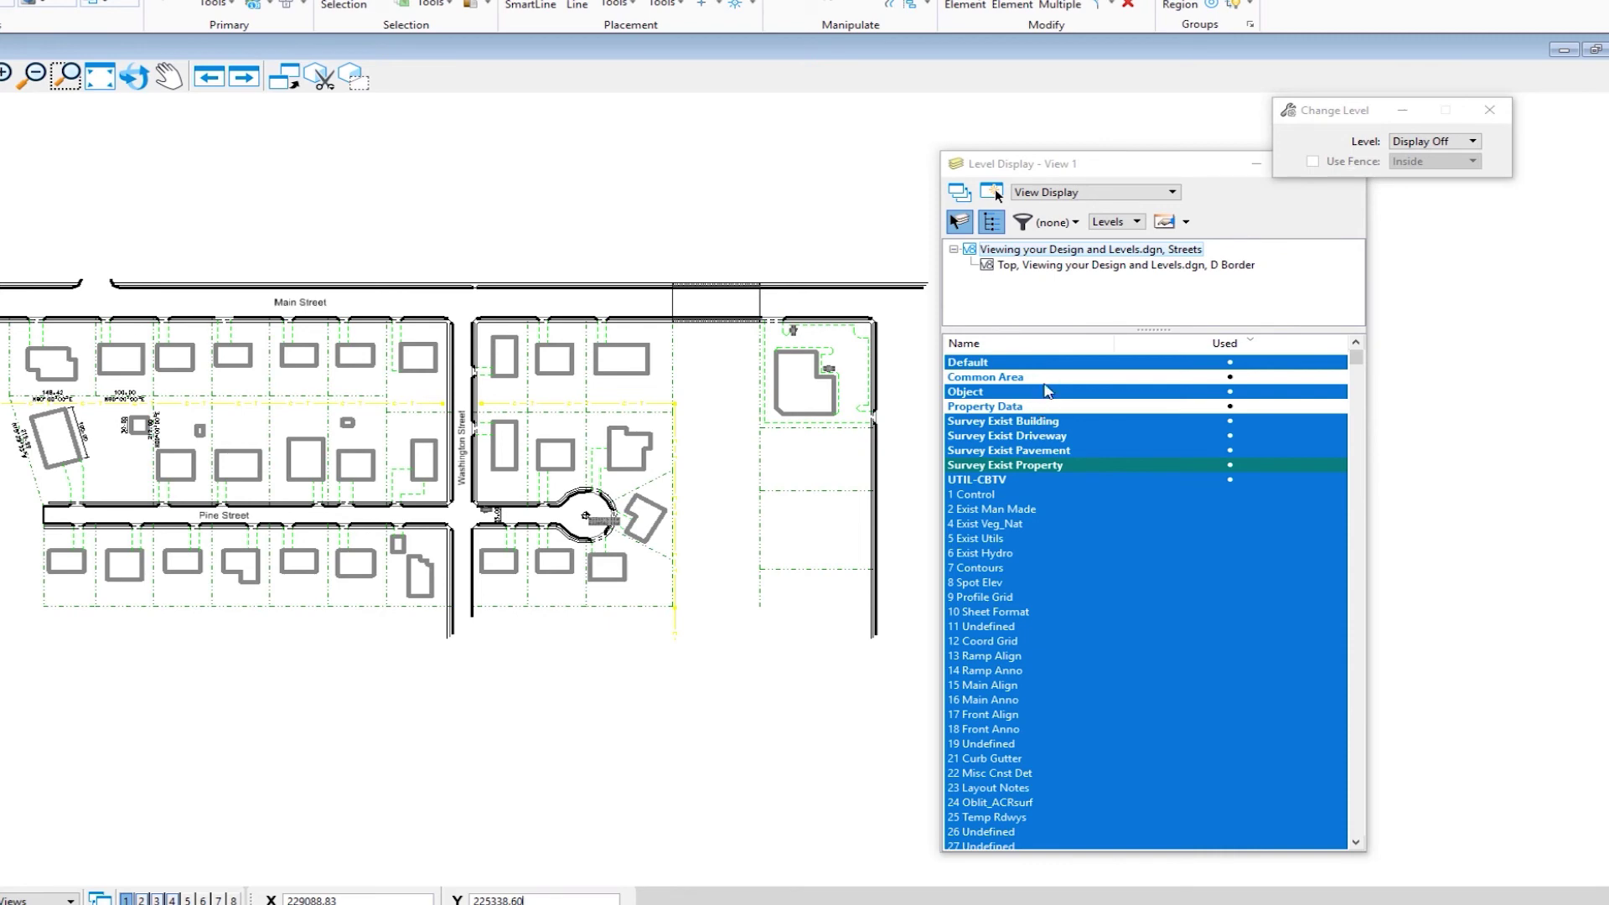
Turn all levels back on in Level Display, close it, and return to Element Selection
right_click(1055, 509)
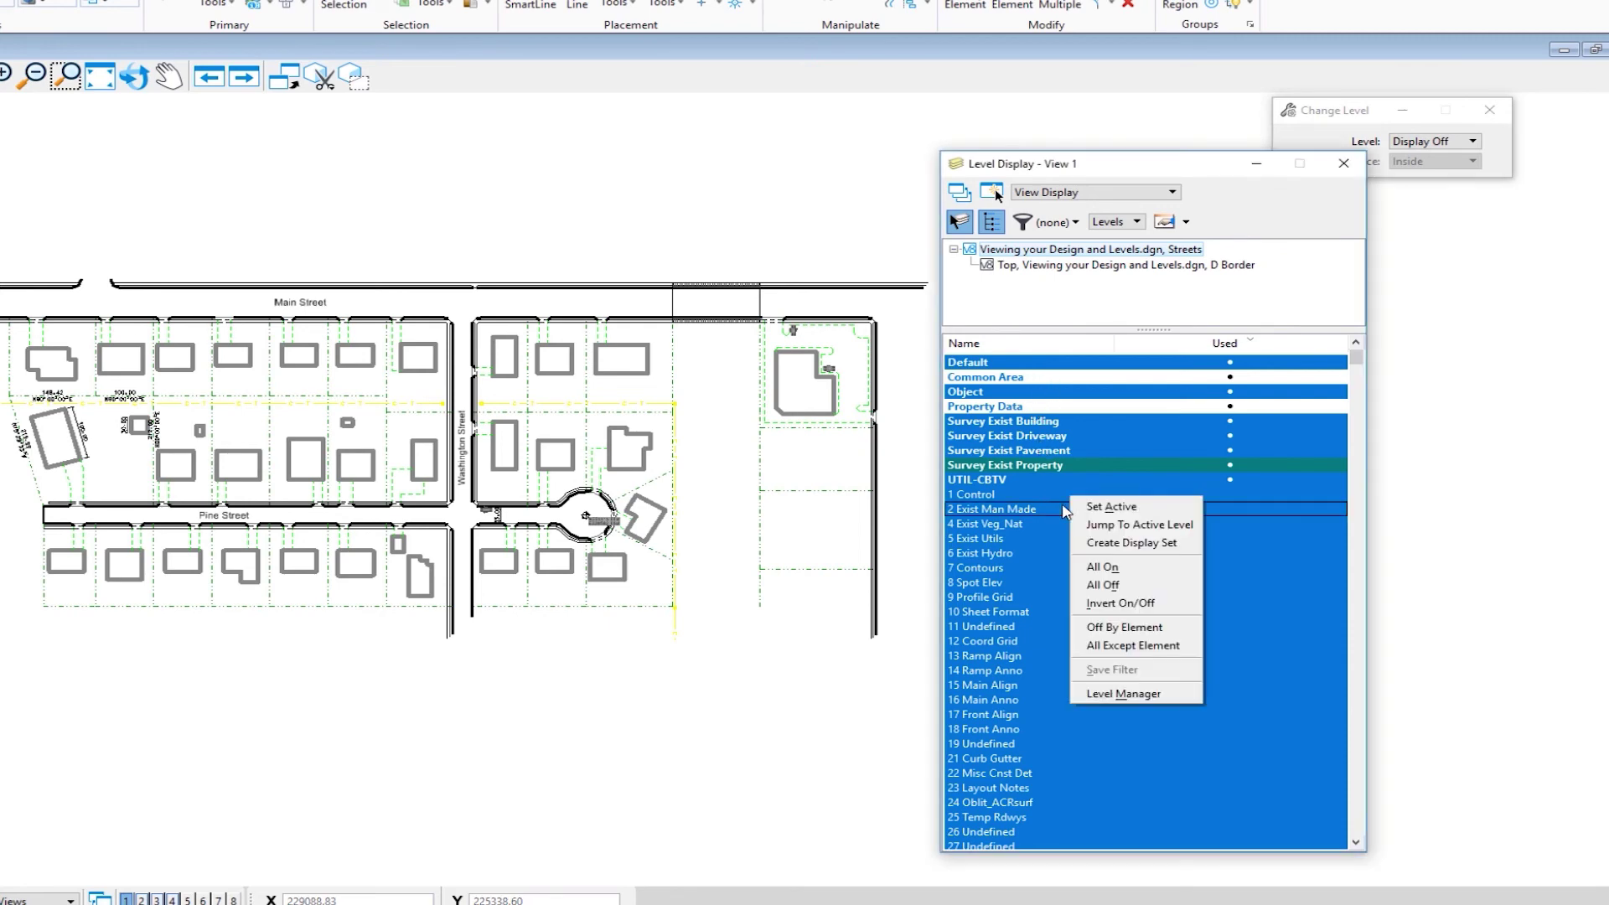
click(1107, 585)
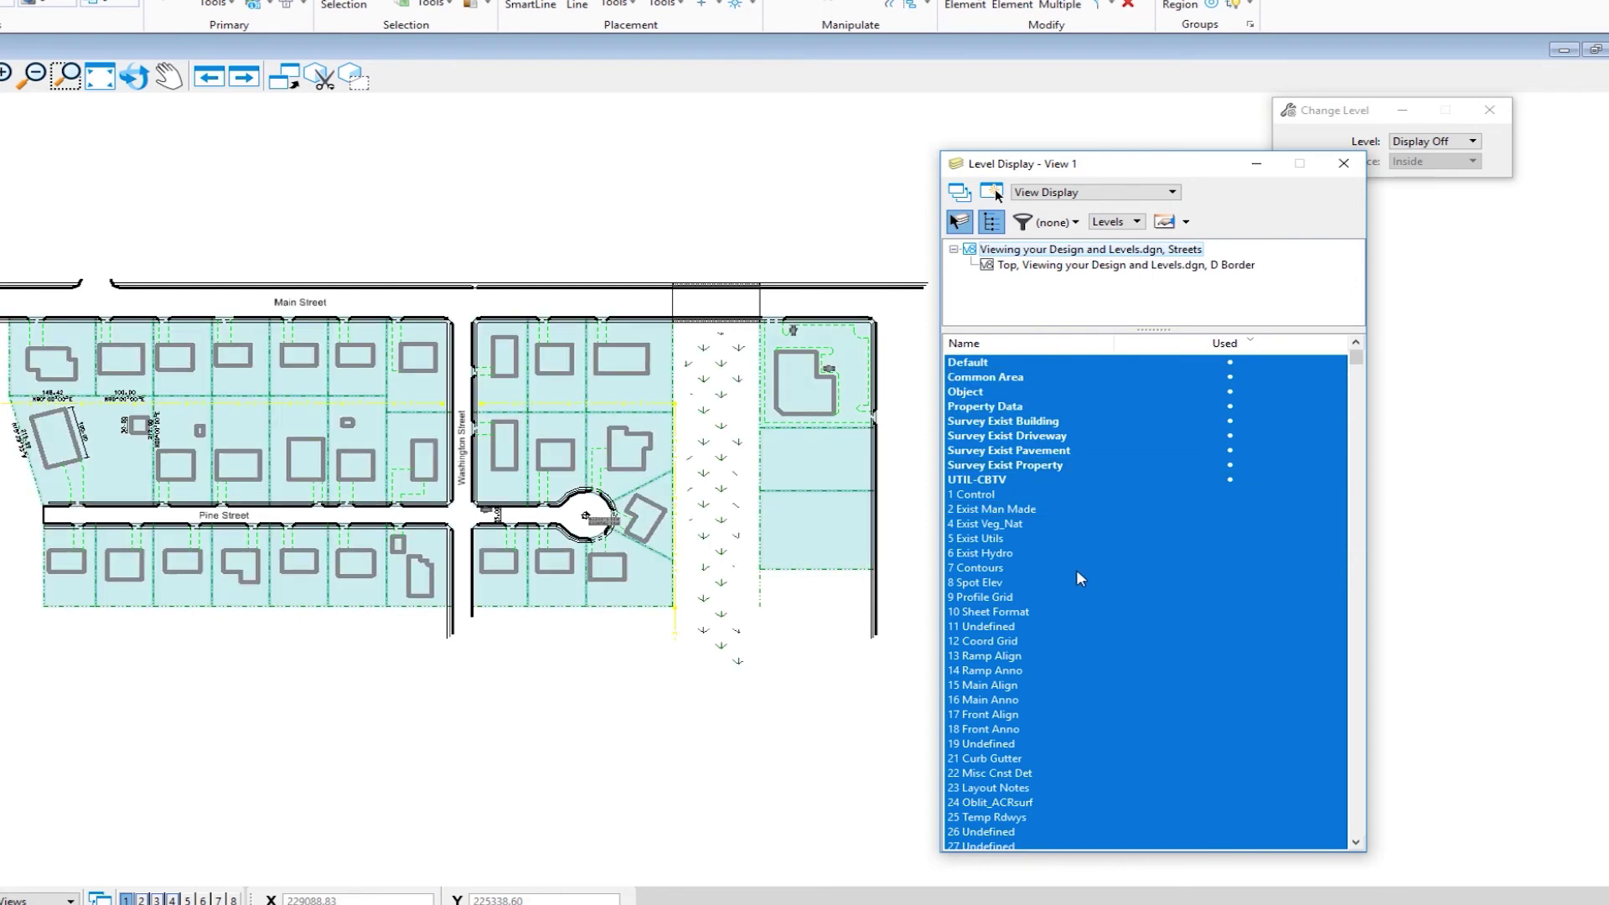
click(1343, 162)
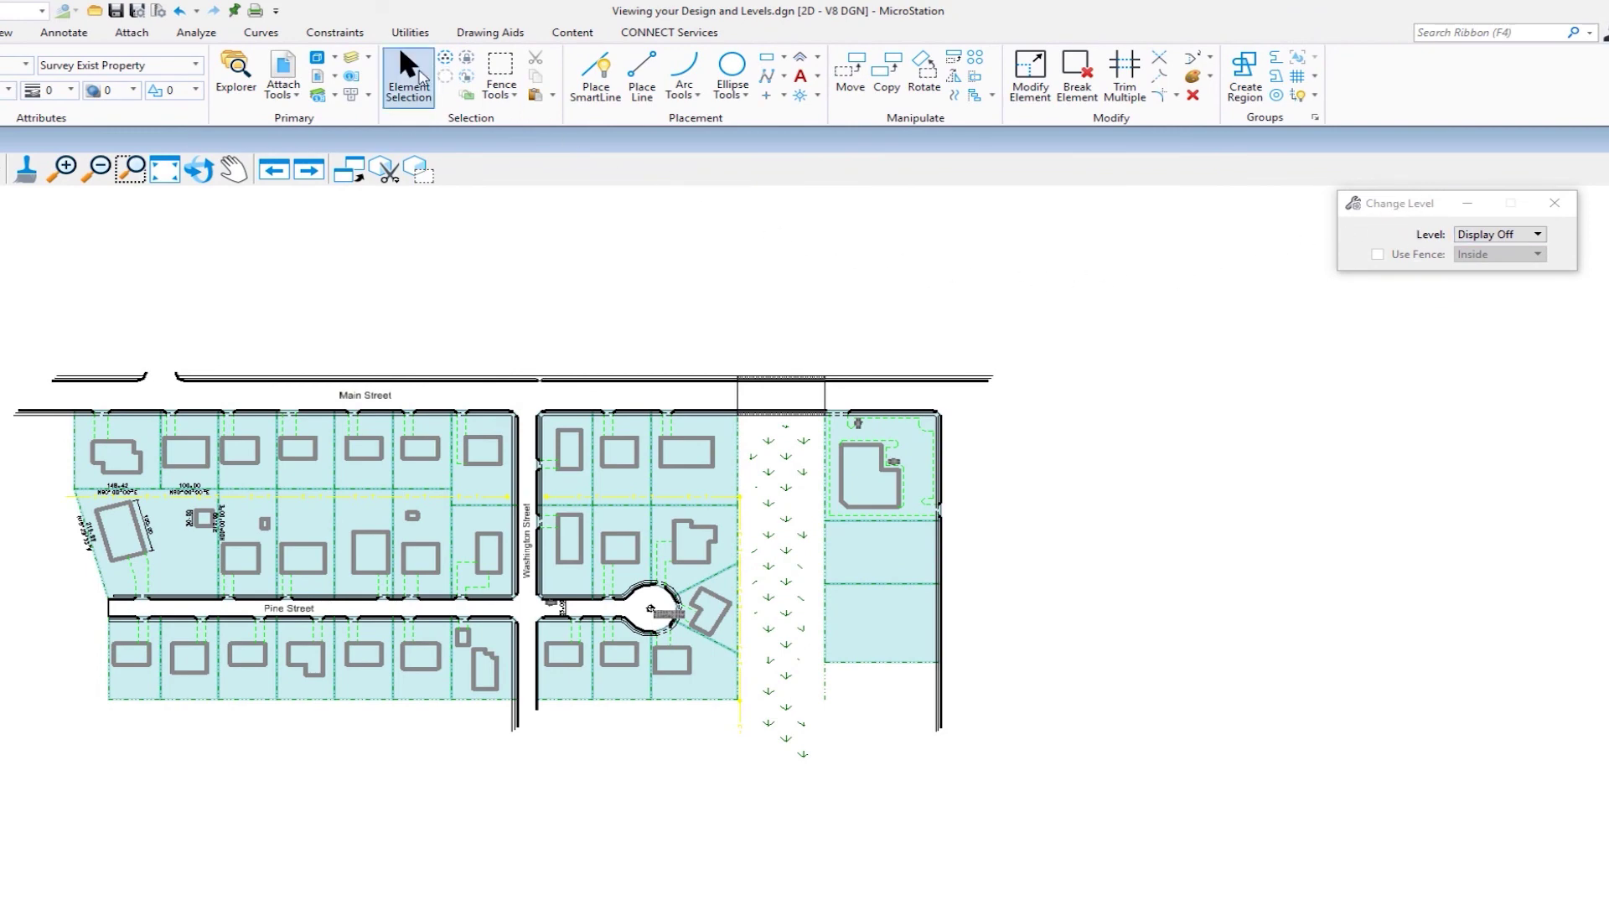
click(410, 73)
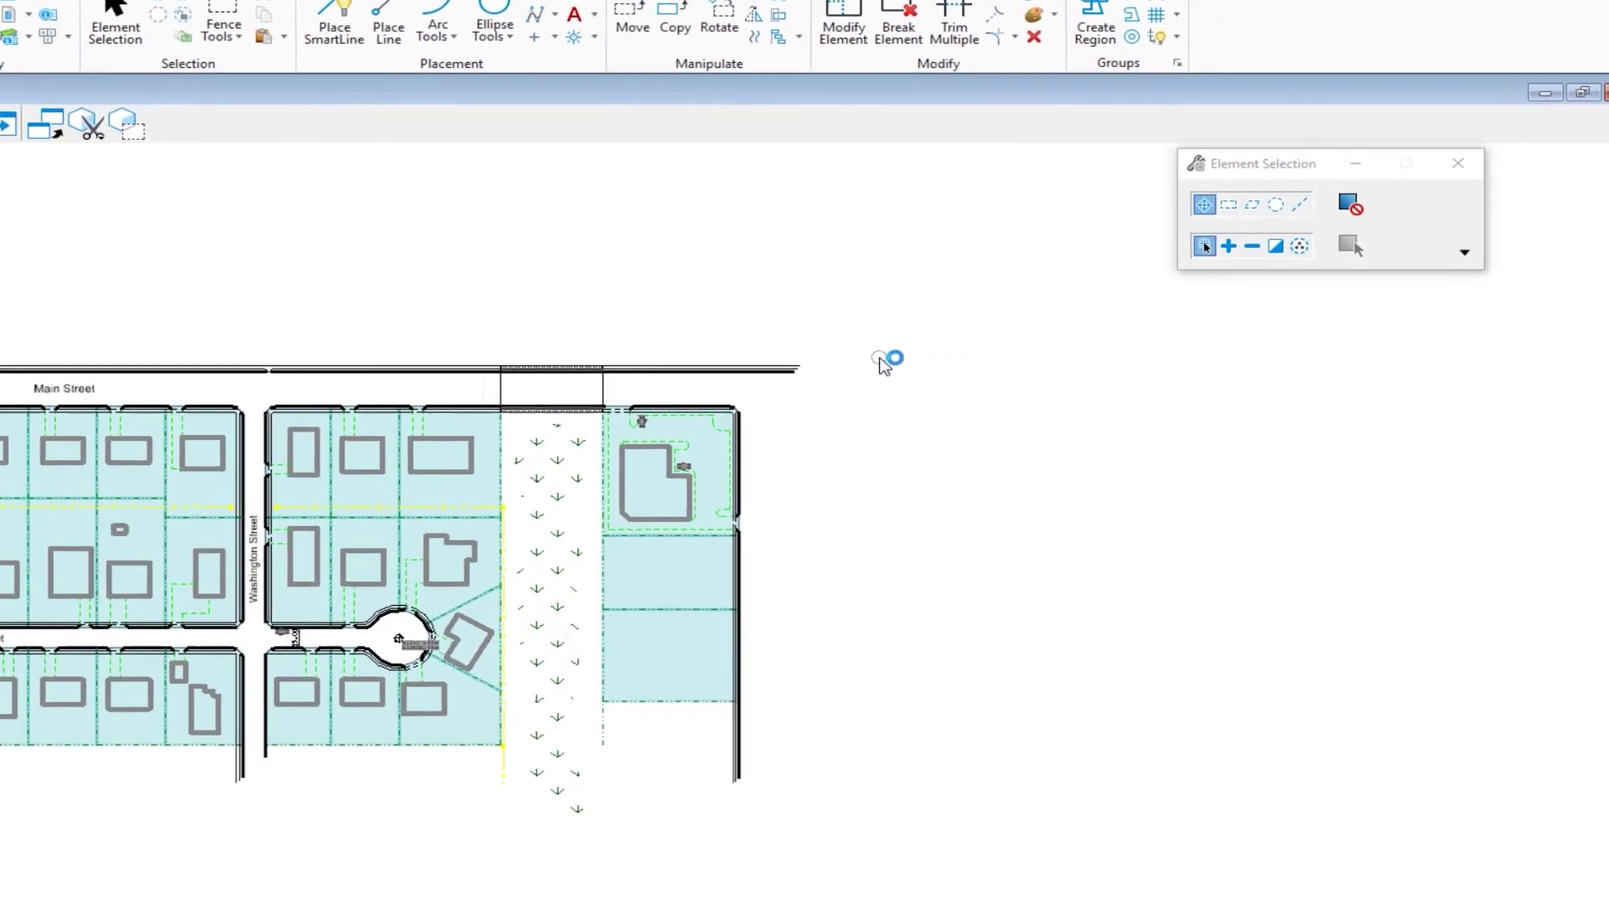
Use Level Off by element to hide the parcel-fill level, then the Survey Exist Building level
right_click(1064, 373)
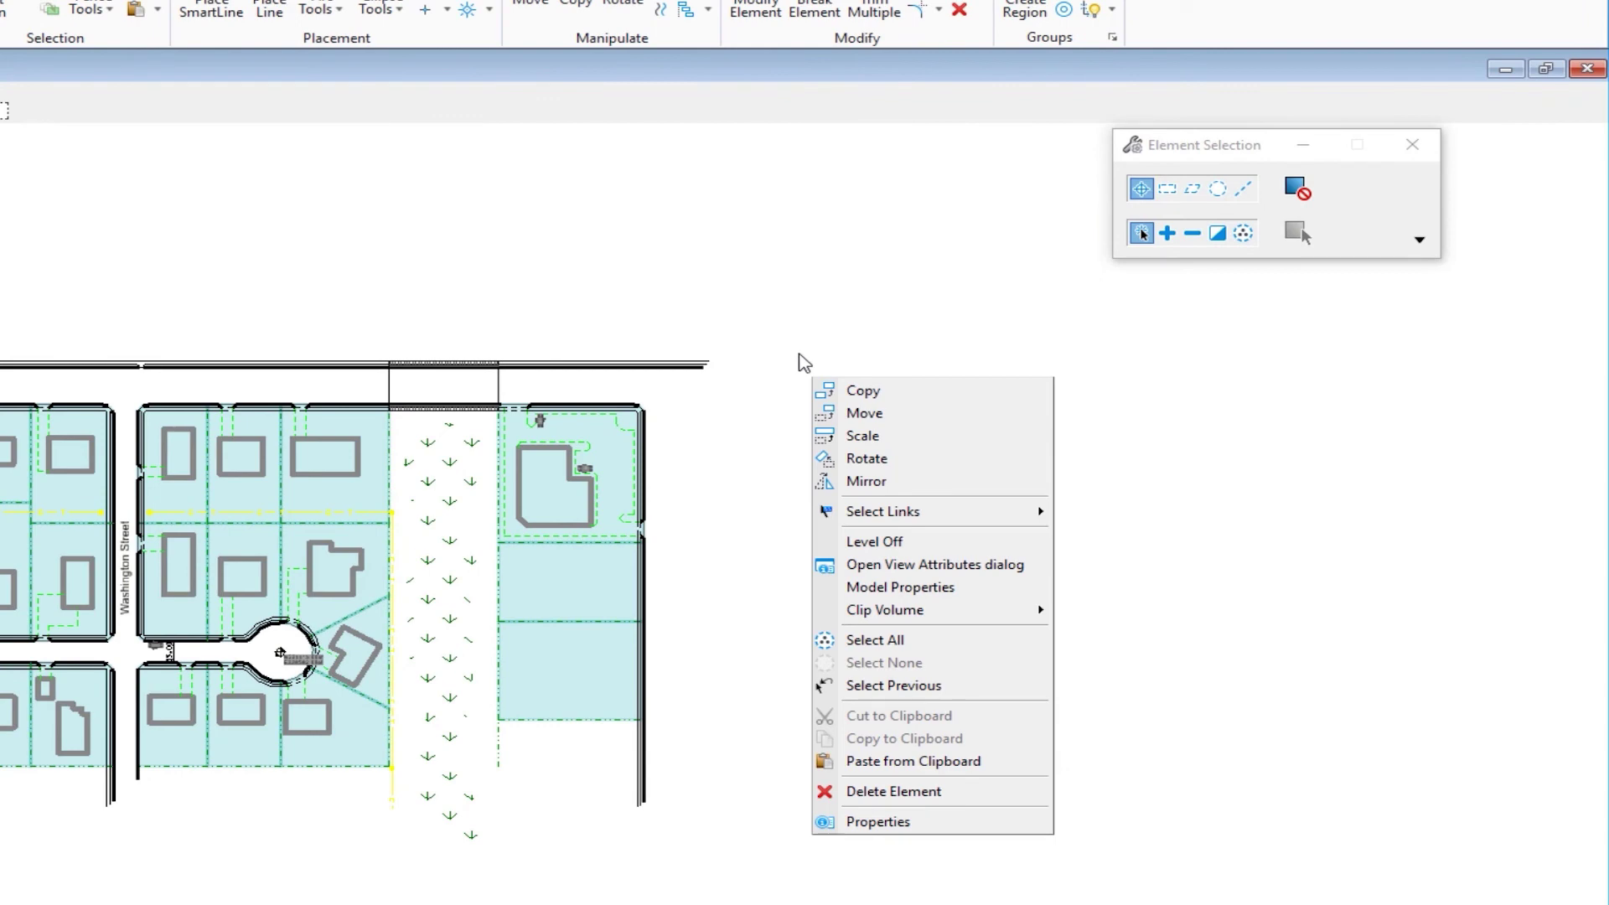
click(893, 543)
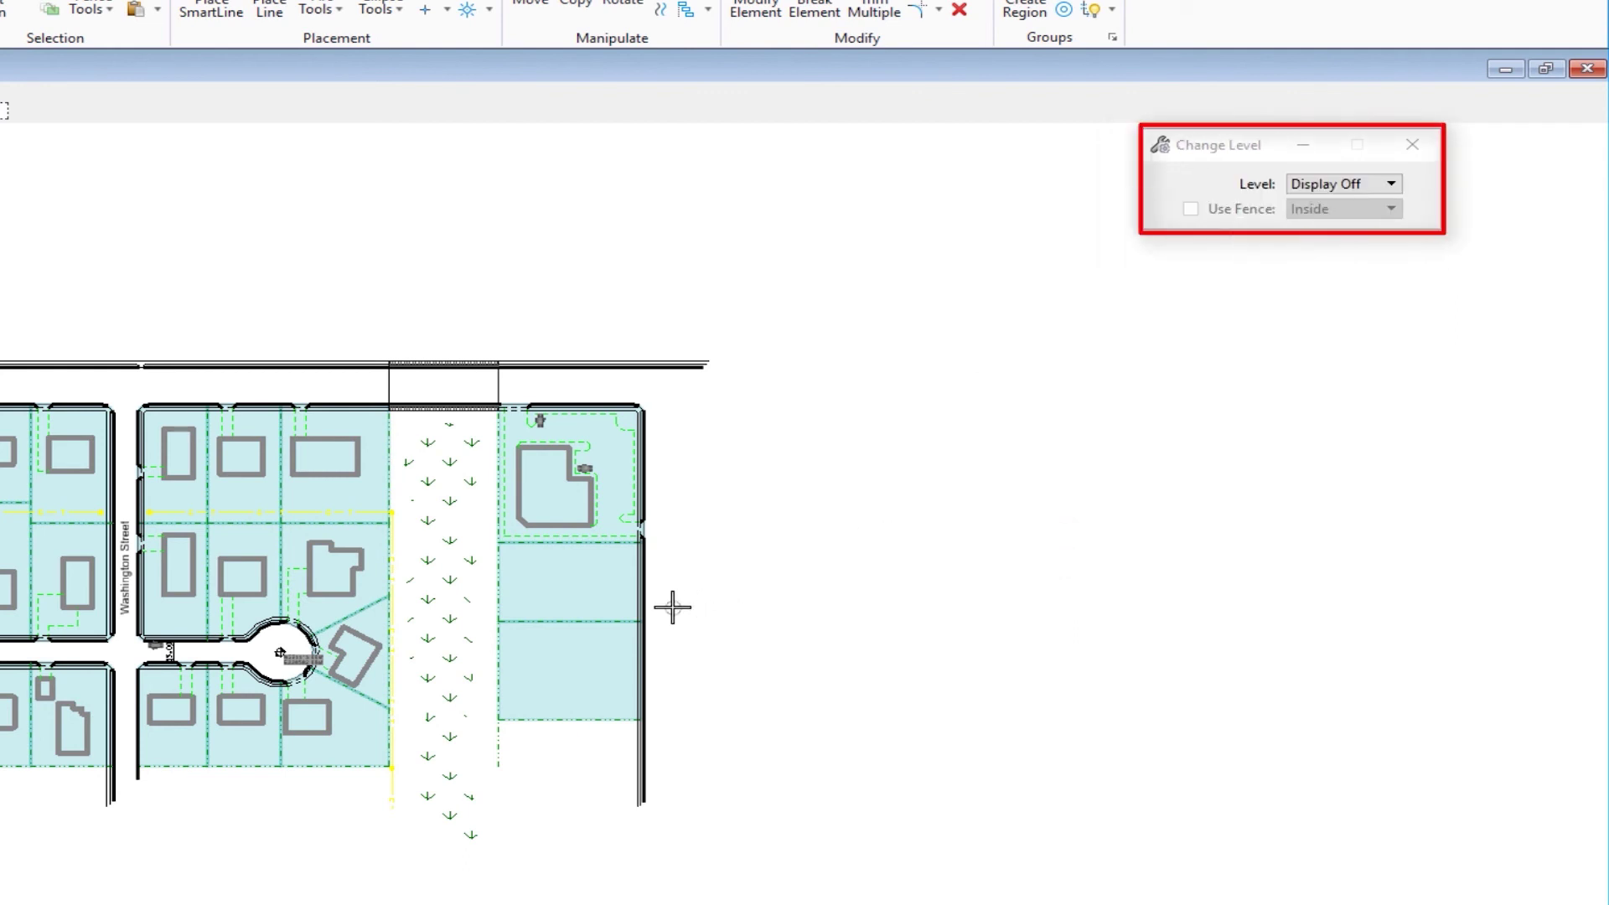
click(582, 578)
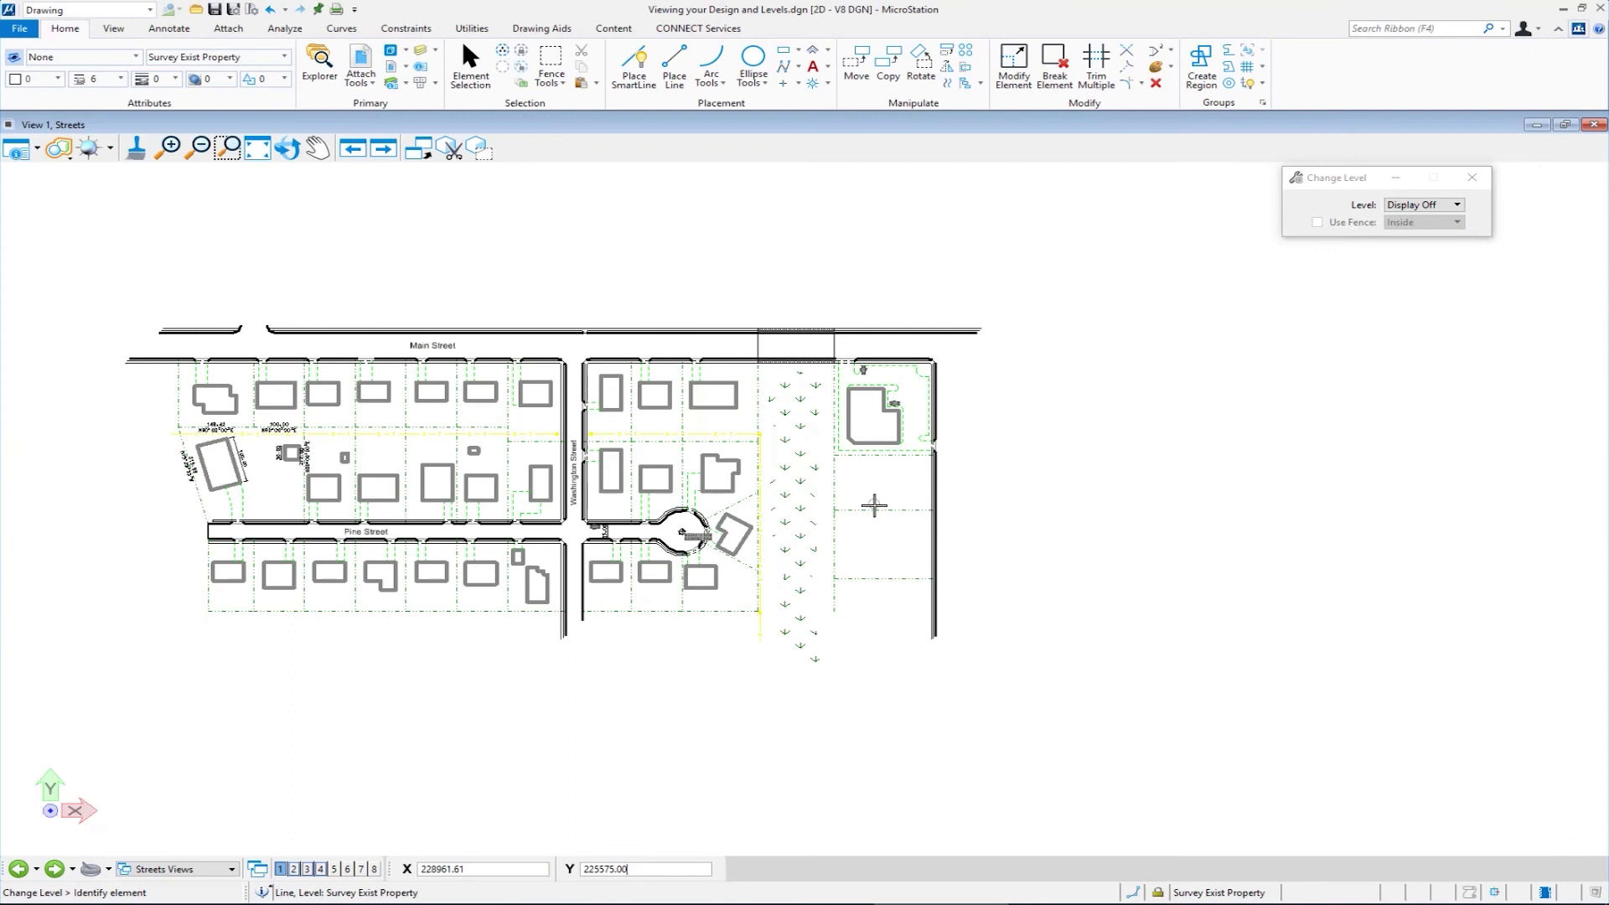
click(712, 476)
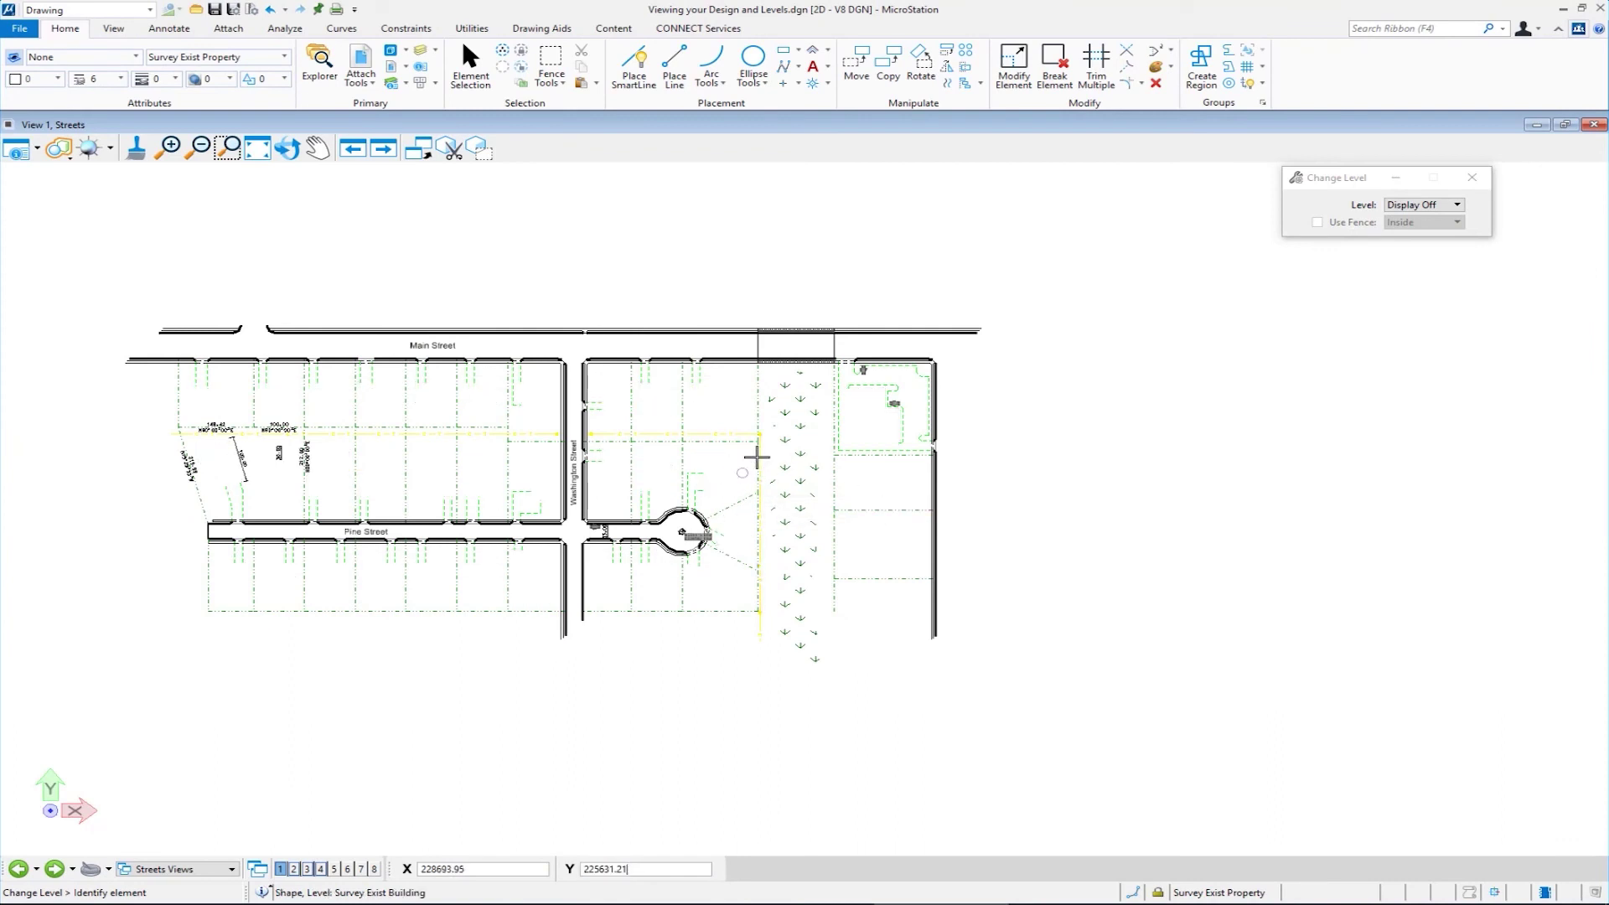